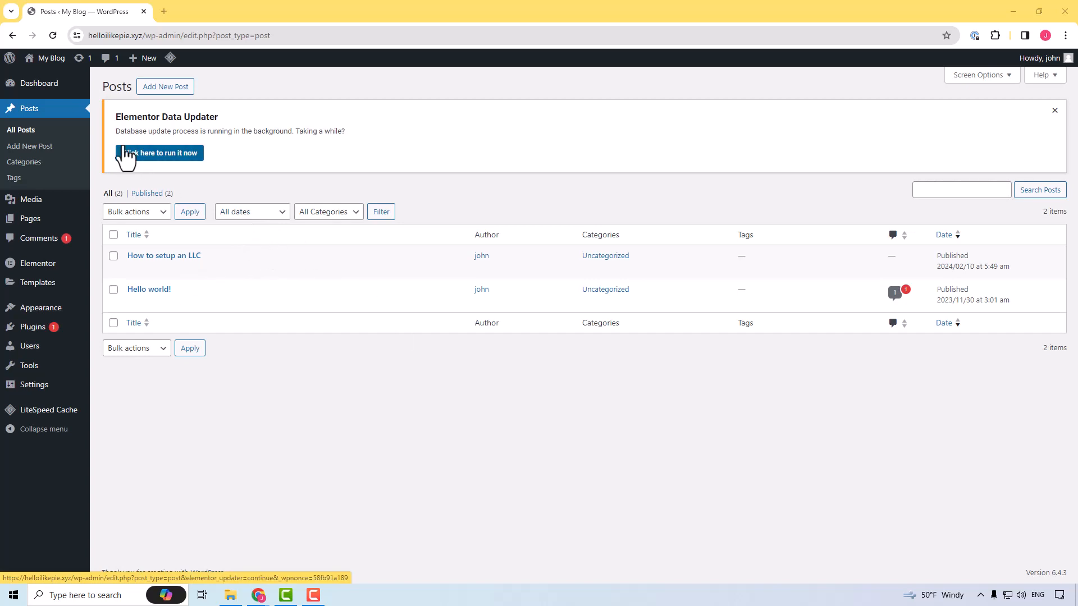
Step: Create a new post with the title "Hello I am a Title"
{"action": "left_click", "coordinate": [166, 89]}
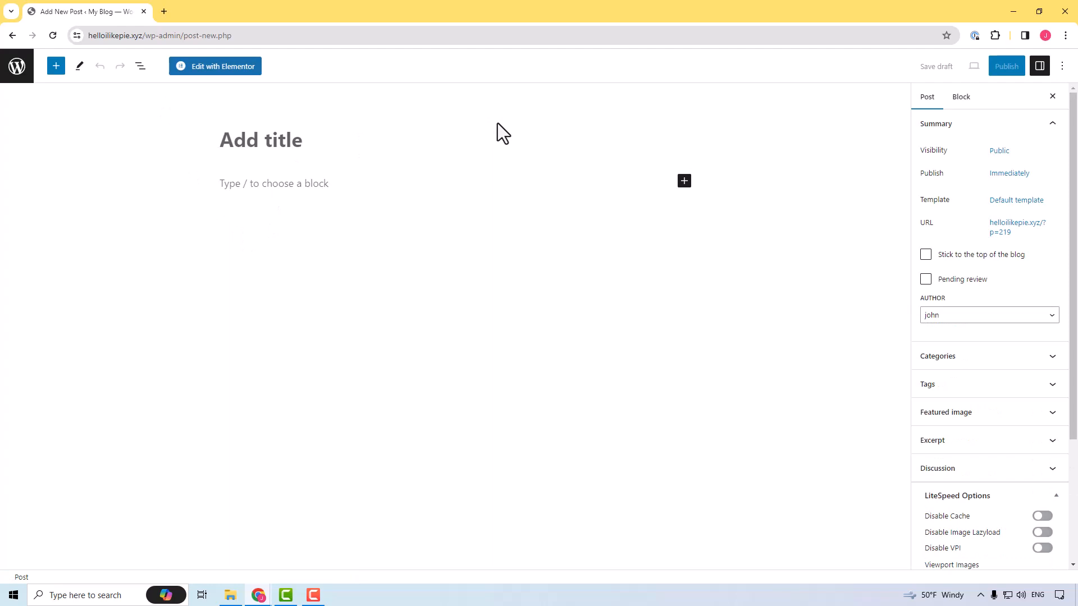
{"action": "type", "text": "Hello I am a title"}
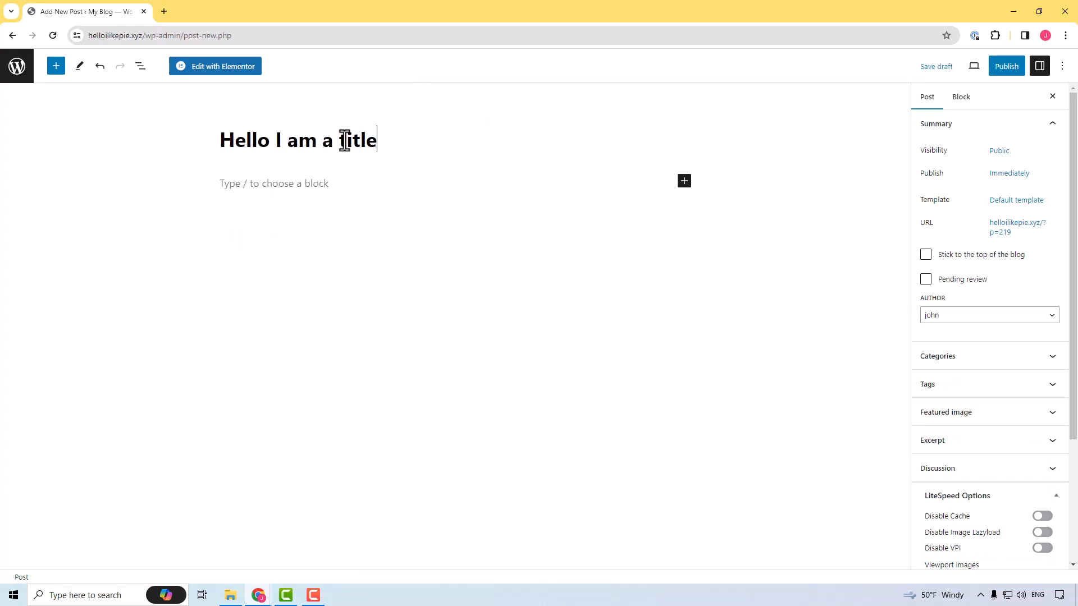
{"action": "left_click", "coordinate": [345, 140]}
{"action": "key", "text": "BackSpace"}
{"action": "type", "text": "T"}
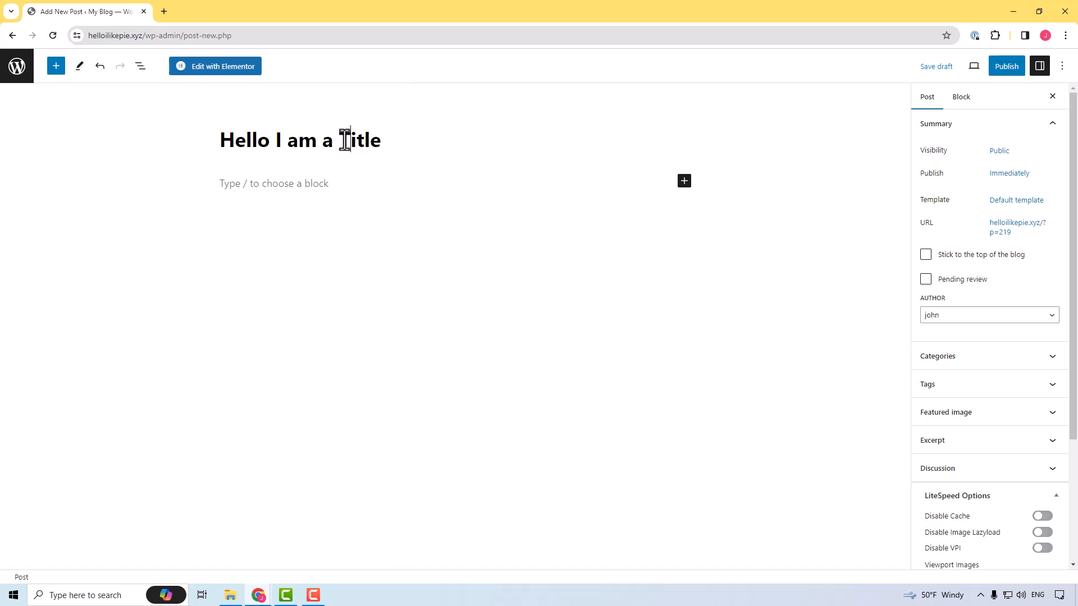
Step: Add a paragraph below the title reading "Hello iam a paragraph"
{"action": "left_click", "coordinate": [404, 183]}
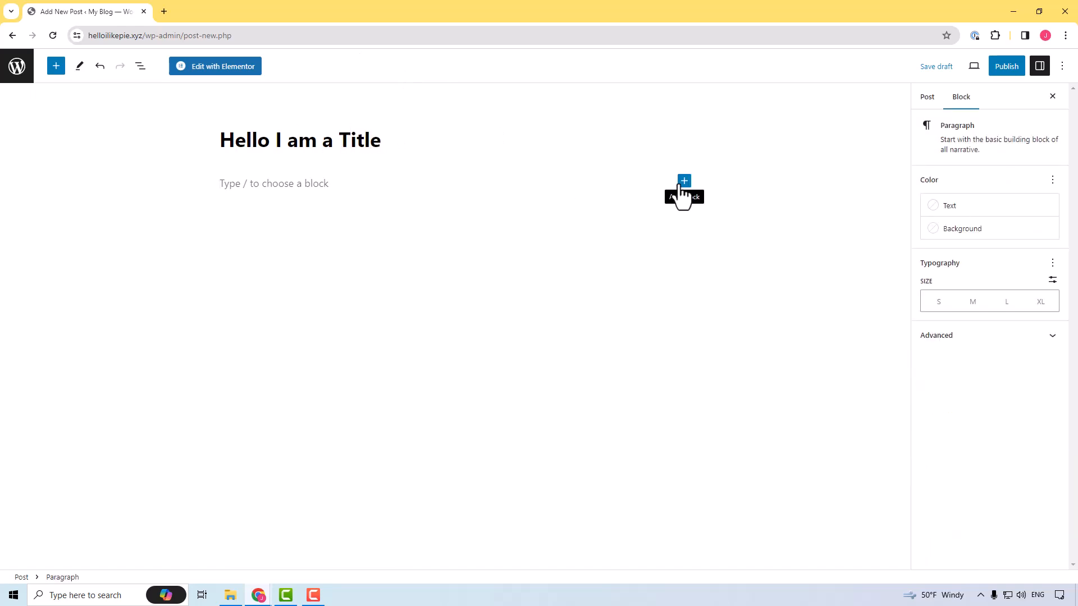
{"action": "type", "text": "Hello iam a paragraph"}
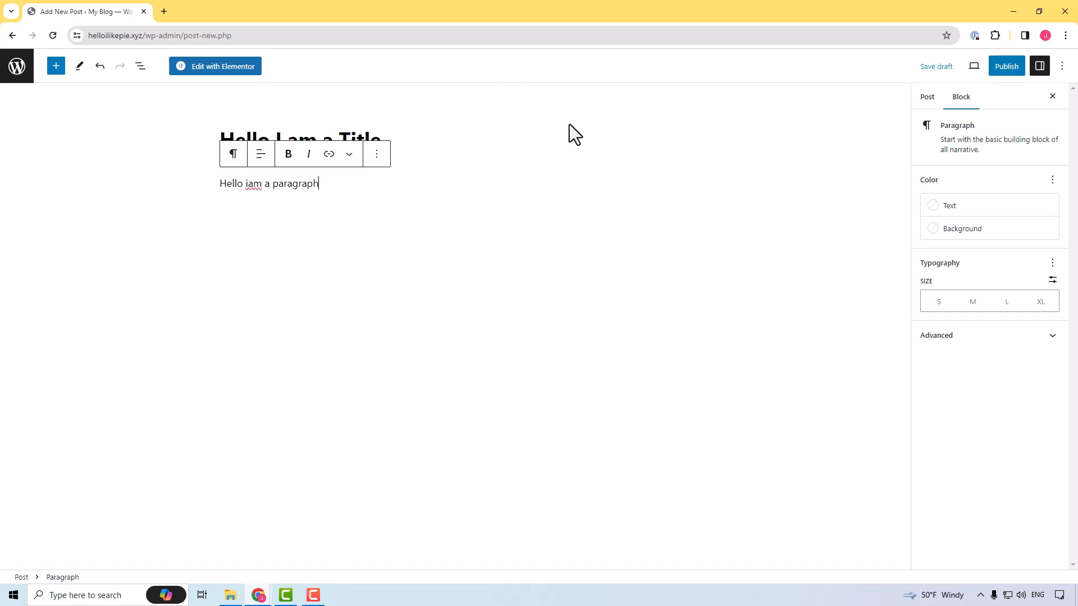
Step: Try center and right text alignment on the paragraph and return it to left alignment
{"action": "left_click", "coordinate": [260, 160]}
{"action": "left_click", "coordinate": [288, 210]}
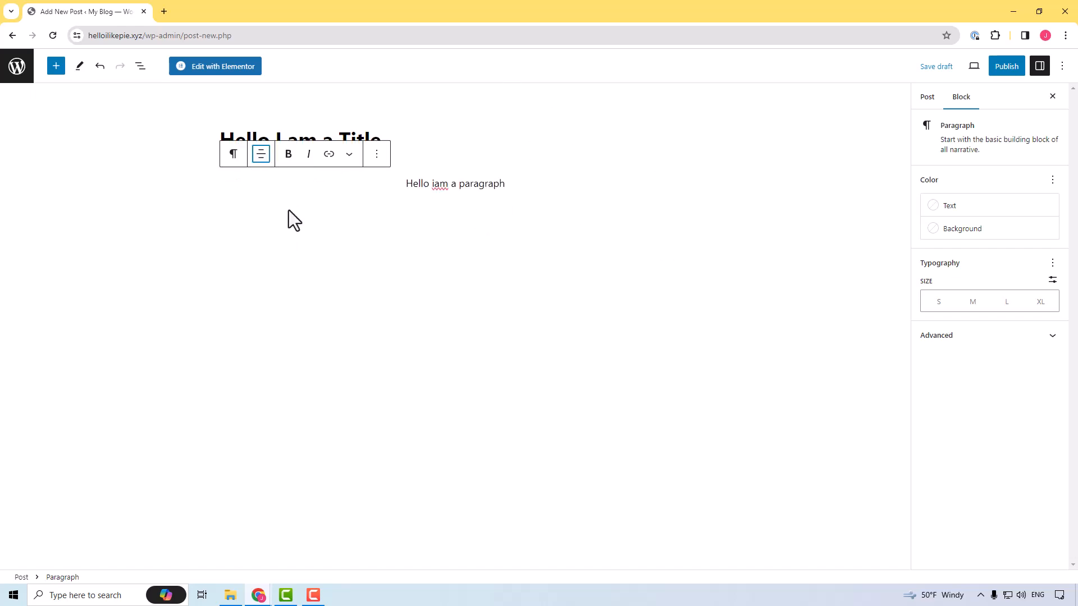
{"action": "left_click", "coordinate": [267, 162]}
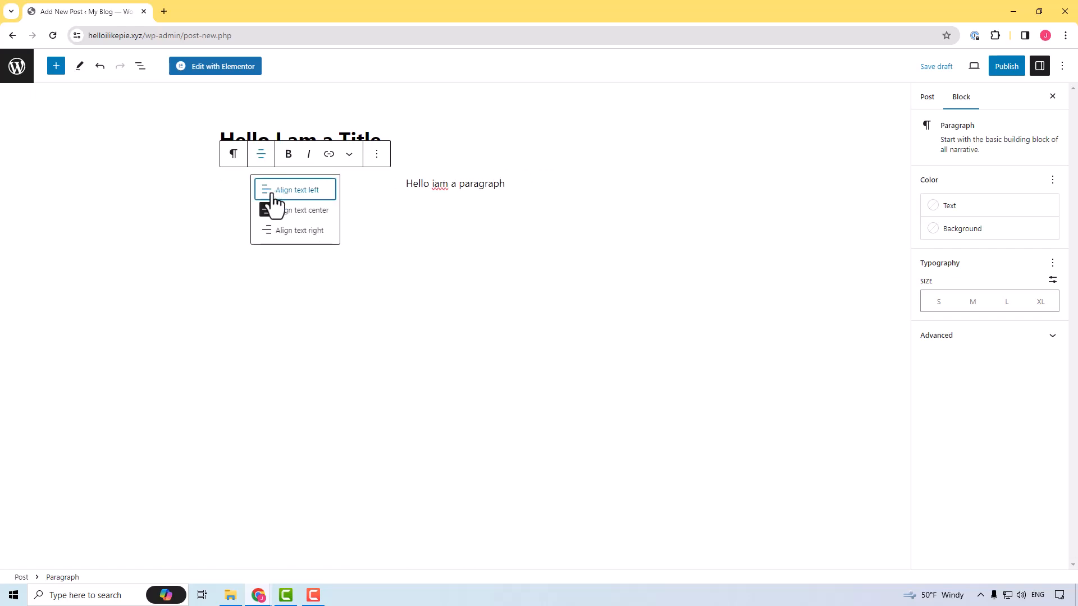
{"action": "left_click", "coordinate": [283, 232]}
{"action": "left_click", "coordinate": [260, 160]}
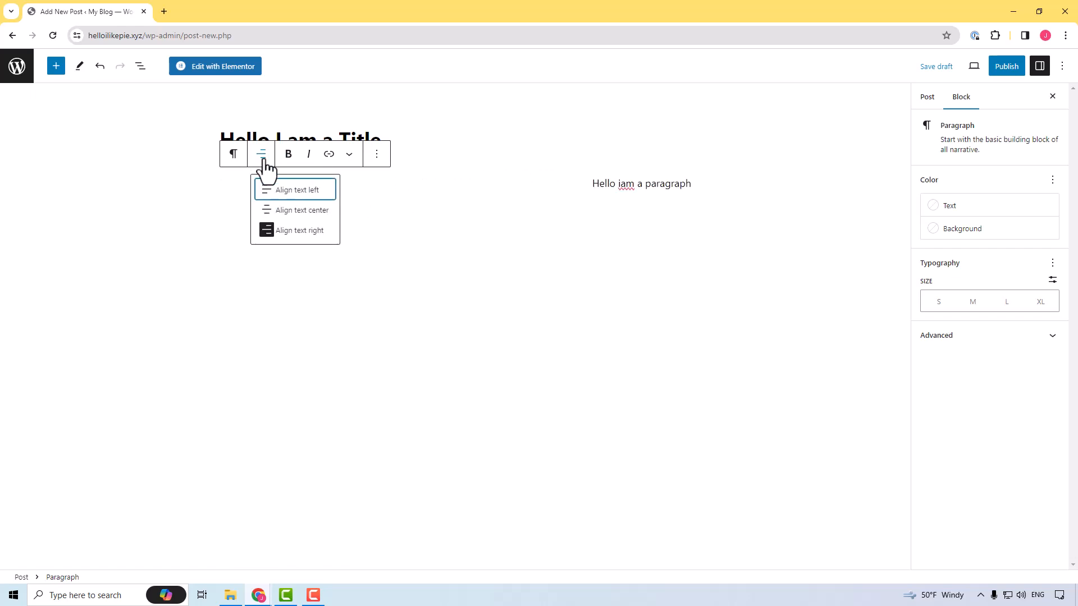
{"action": "left_click", "coordinate": [275, 194]}
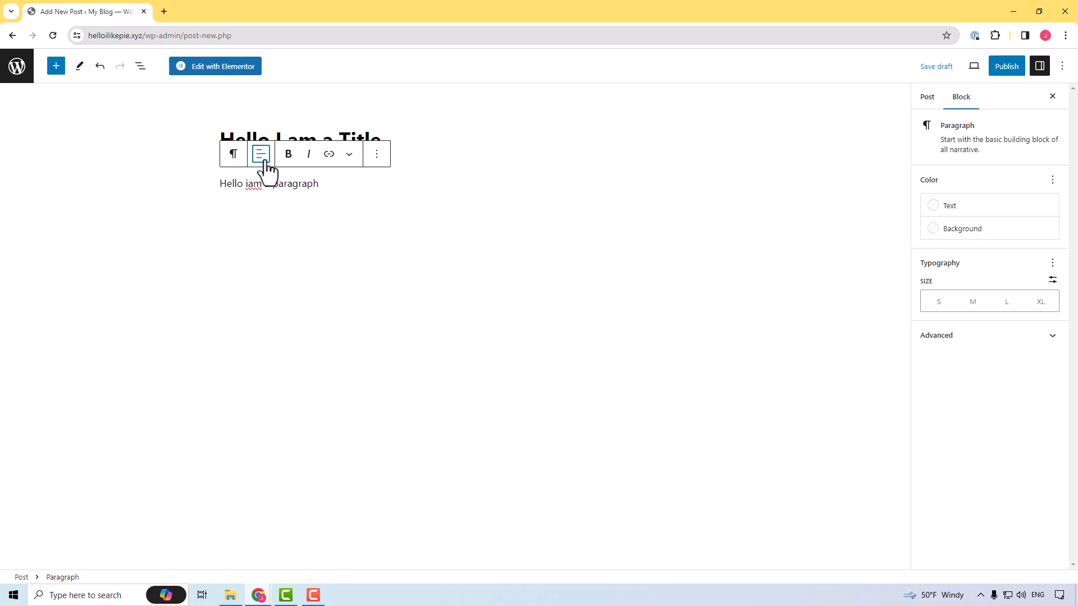
Step: Make the words "iam a" in the paragraph bold
{"action": "left_click_drag", "start_coordinate": [242, 179], "coordinate": [299, 186]}
{"action": "left_click", "coordinate": [288, 157]}
{"action": "left_click", "coordinate": [349, 155]}
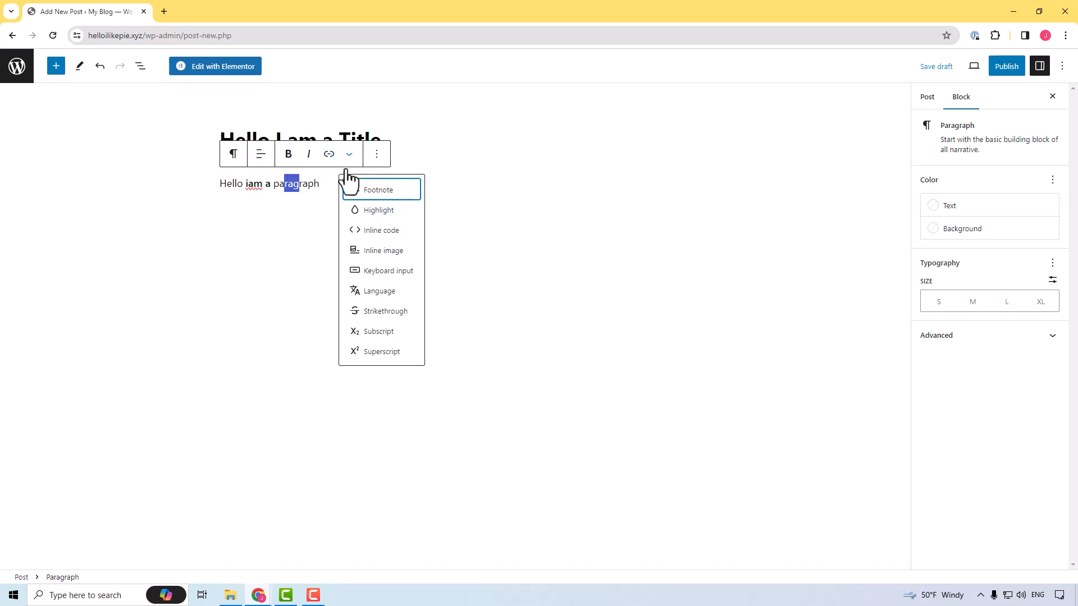
{"action": "left_click", "coordinate": [288, 184]}
{"action": "left_click", "coordinate": [376, 156]}
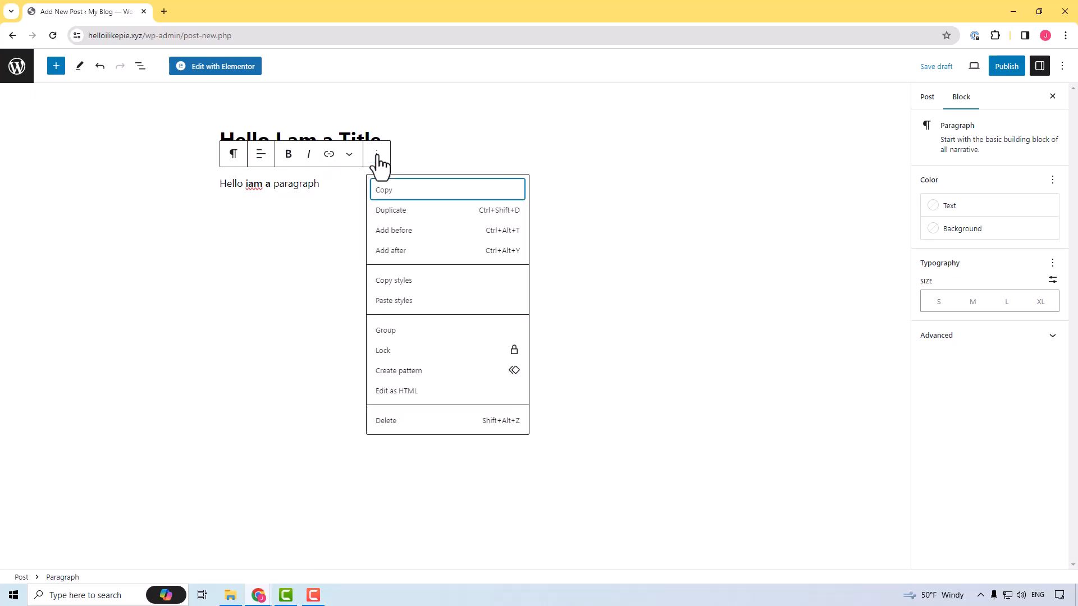
{"action": "left_click", "coordinate": [330, 216]}
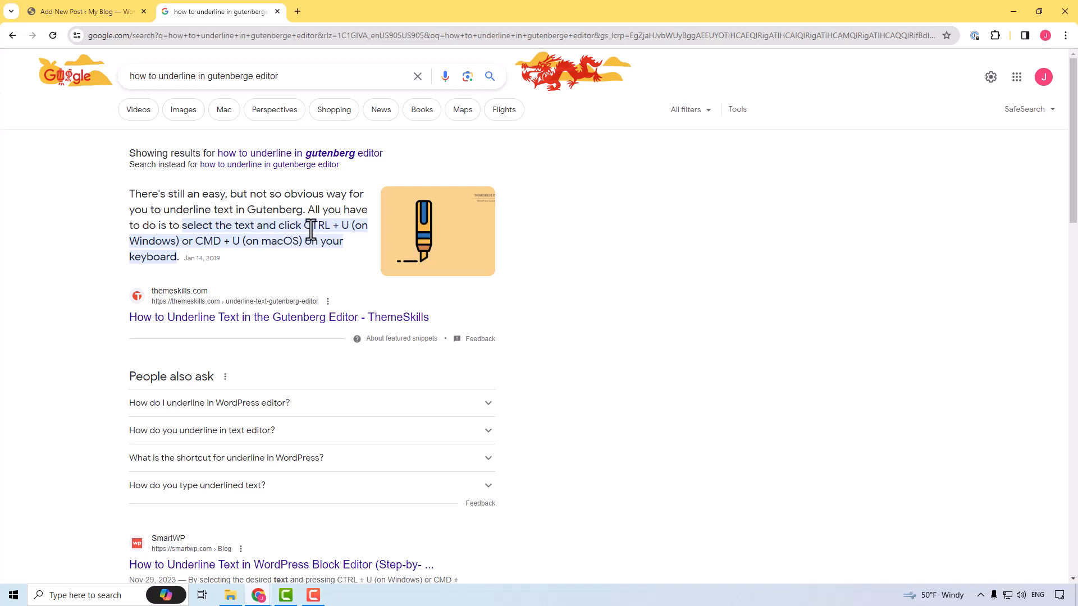
Step: Return to the post editor and underline the middle letters "arag" of the word "paragraph"
{"action": "left_click", "coordinate": [120, 12]}
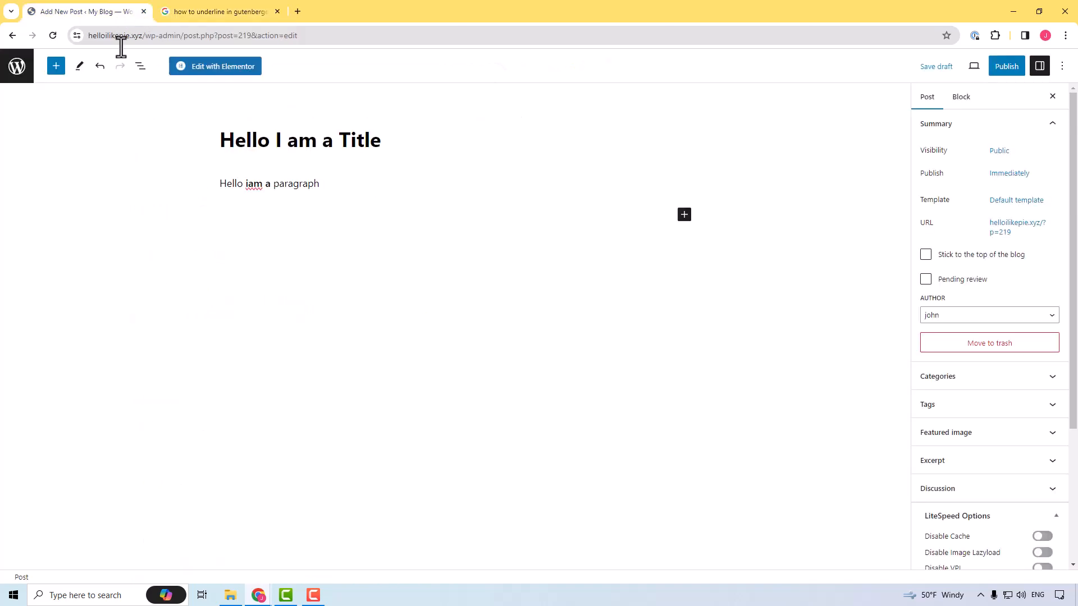
{"action": "left_click", "coordinate": [284, 185]}
{"action": "left_click_drag", "start_coordinate": [282, 185], "coordinate": [299, 187]}
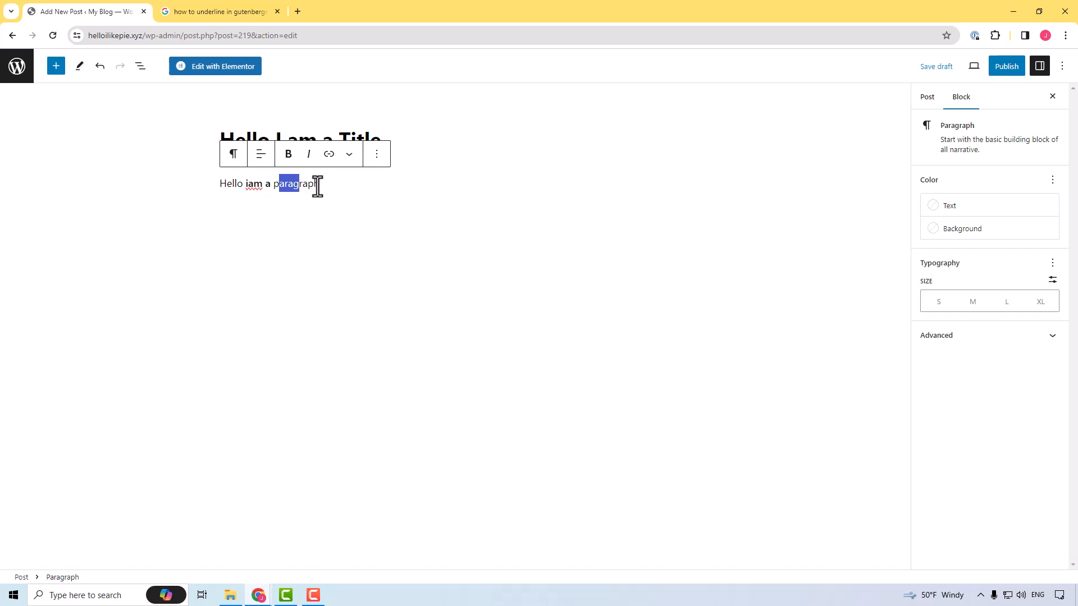
{"action": "left_click", "coordinate": [317, 187]}
{"action": "left_click_drag", "start_coordinate": [302, 186], "coordinate": [280, 192]}
{"action": "left_click", "coordinate": [313, 187]}
{"action": "left_click_drag", "start_coordinate": [301, 185], "coordinate": [257, 187]}
Step: Append the text "I ama link here lalala" to the end of the paragraph
{"action": "left_click", "coordinate": [313, 186]}
{"action": "type", "text": "Iam"}
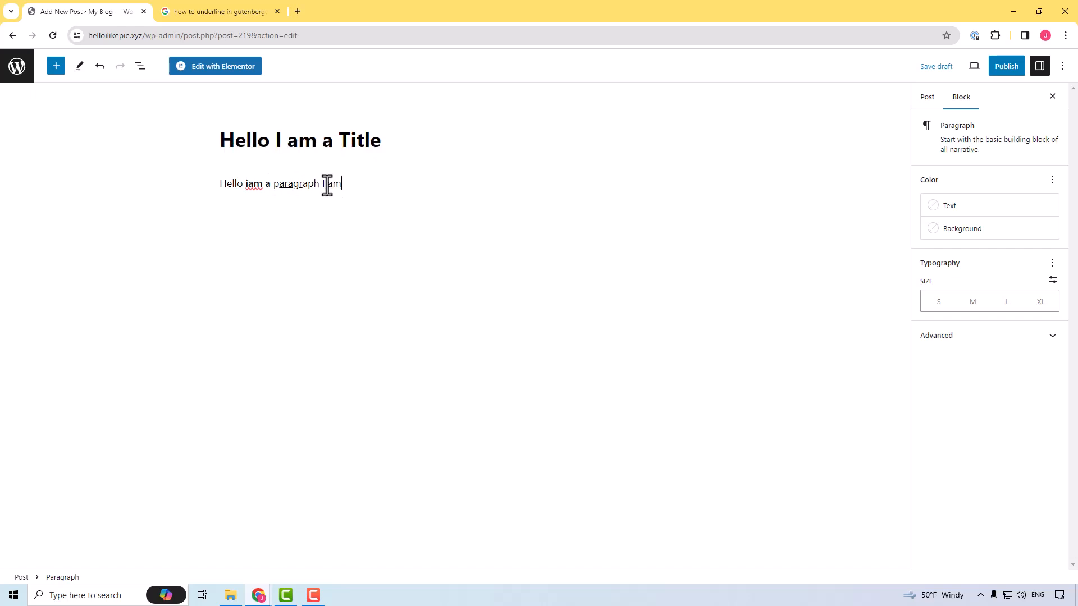
{"action": "type", "text": "a link here lalala"}
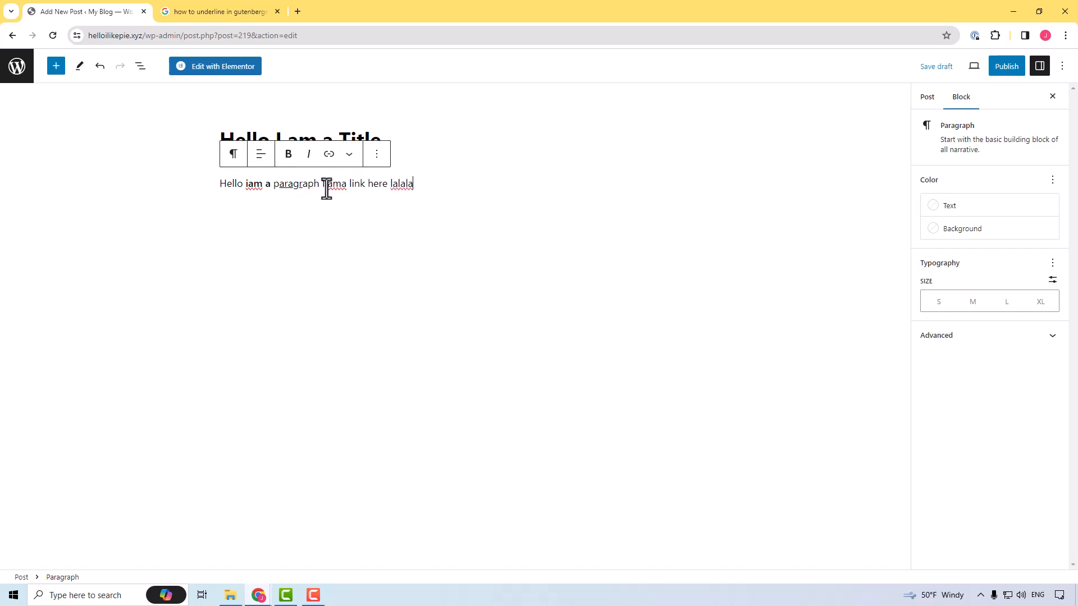
{"action": "left_click_drag", "start_coordinate": [327, 186], "coordinate": [361, 192]}
{"action": "left_click", "coordinate": [328, 155]}
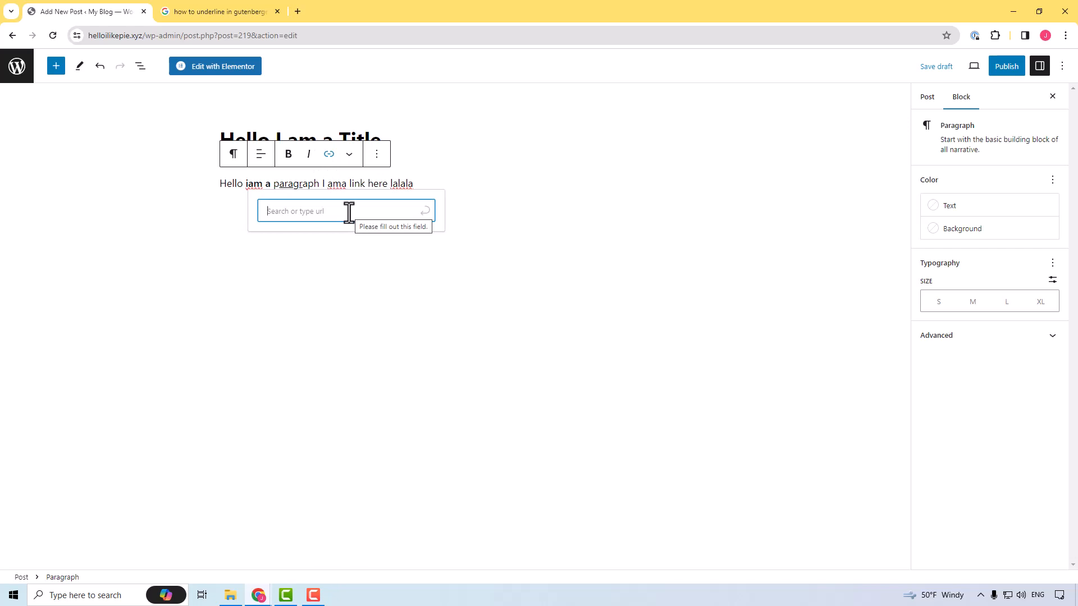
{"action": "type", "text": "https://fac"}
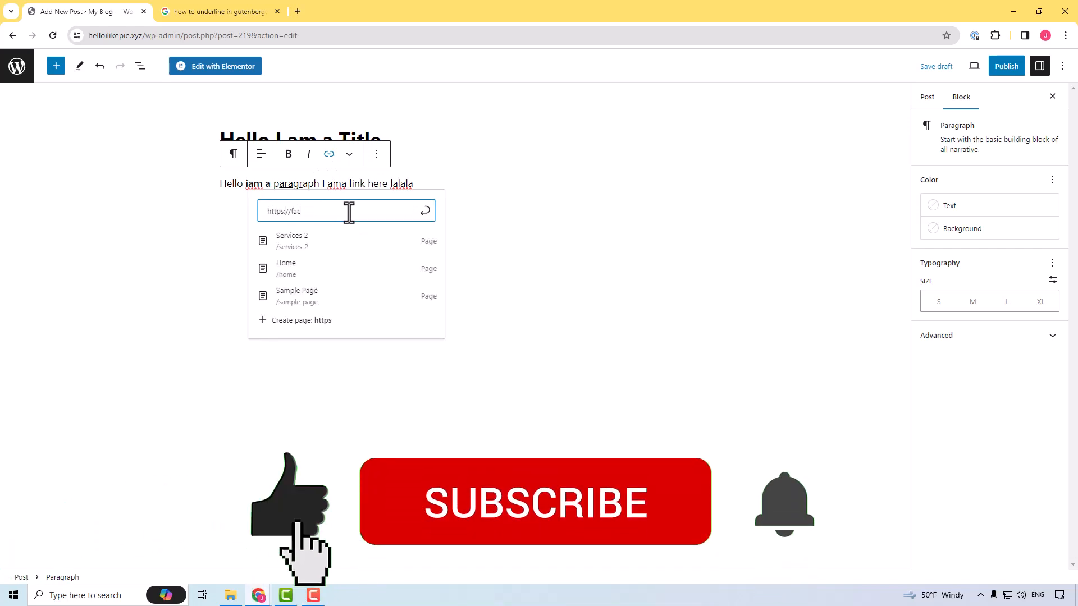
{"action": "type", "text": "ebook.com"}
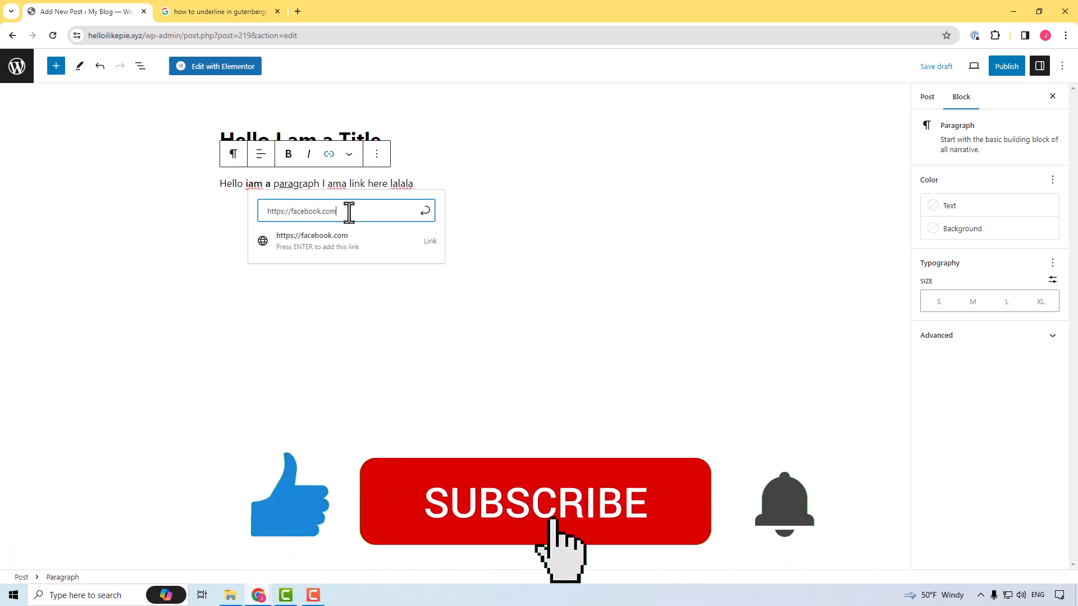
{"action": "key", "text": "Return"}
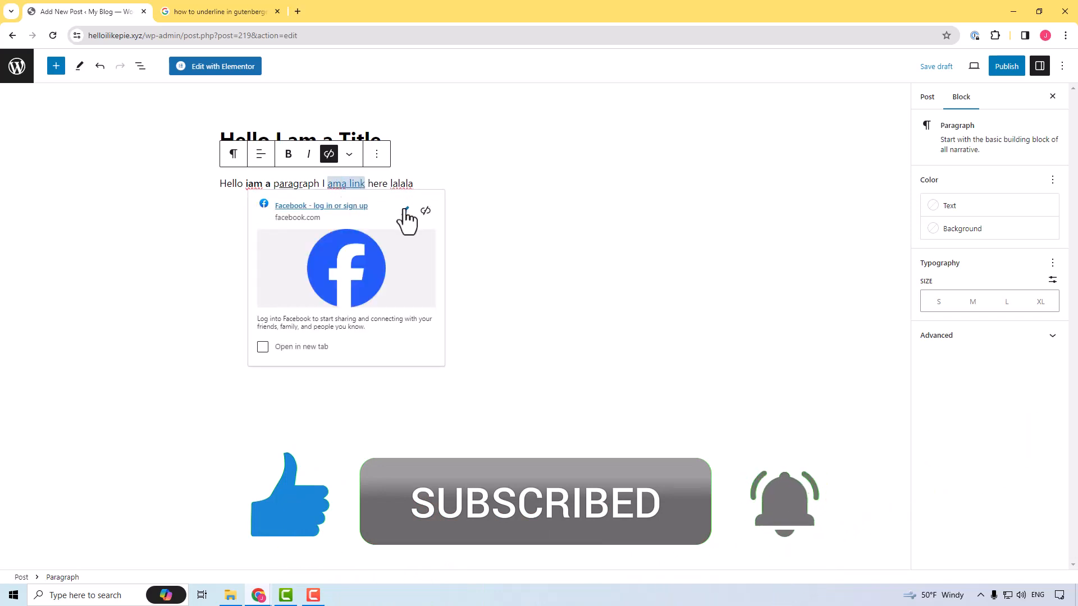
Step: Review the Facebook link's editable text, URL and advanced options, and leave them without saving changes
{"action": "left_click", "coordinate": [406, 212]}
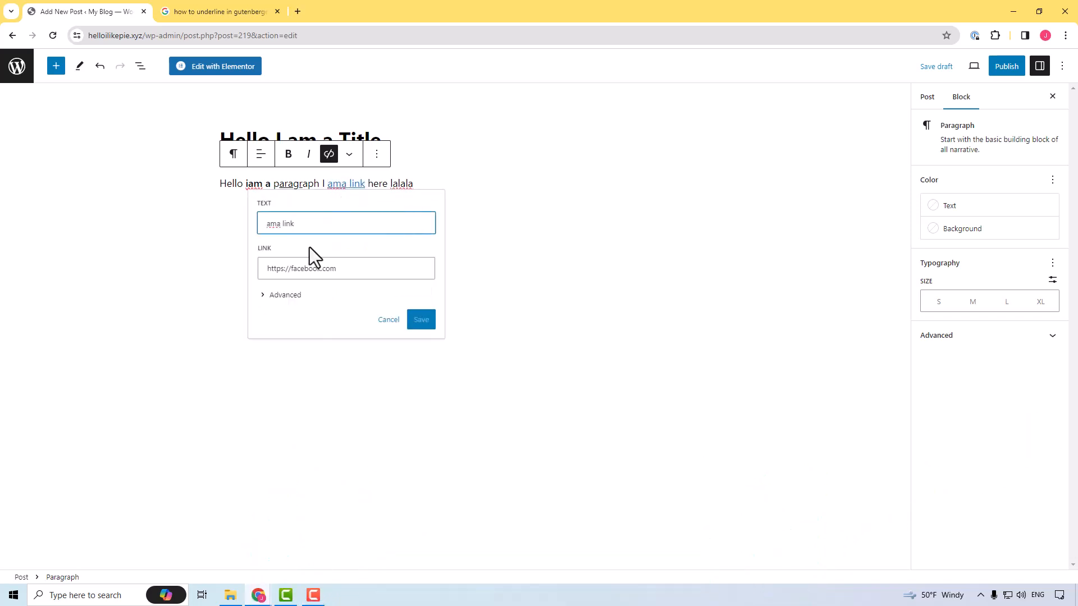
{"action": "left_click", "coordinate": [265, 297]}
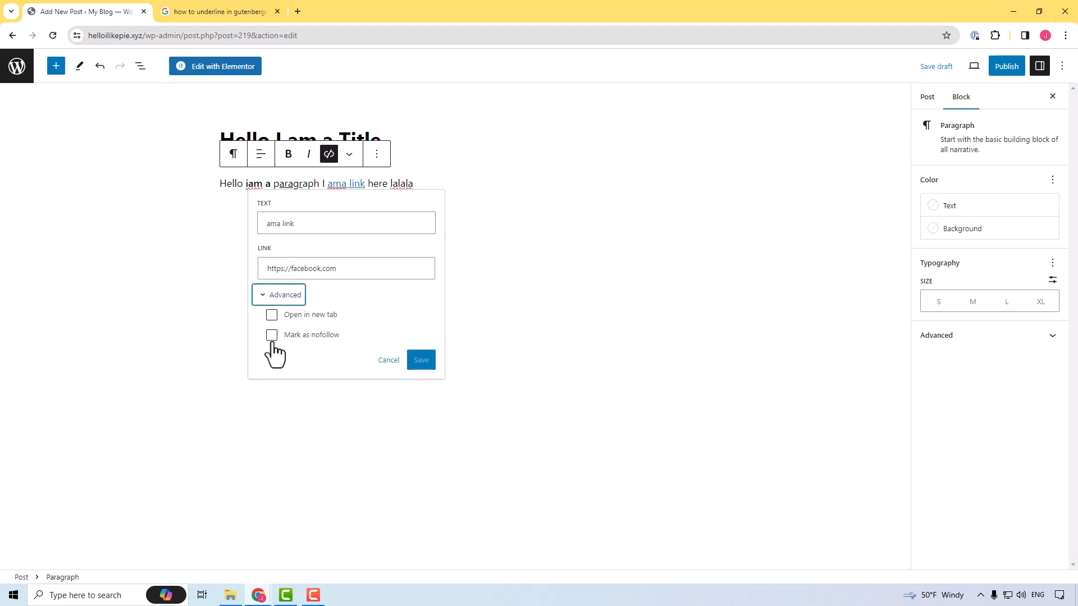
{"action": "left_click", "coordinate": [268, 298]}
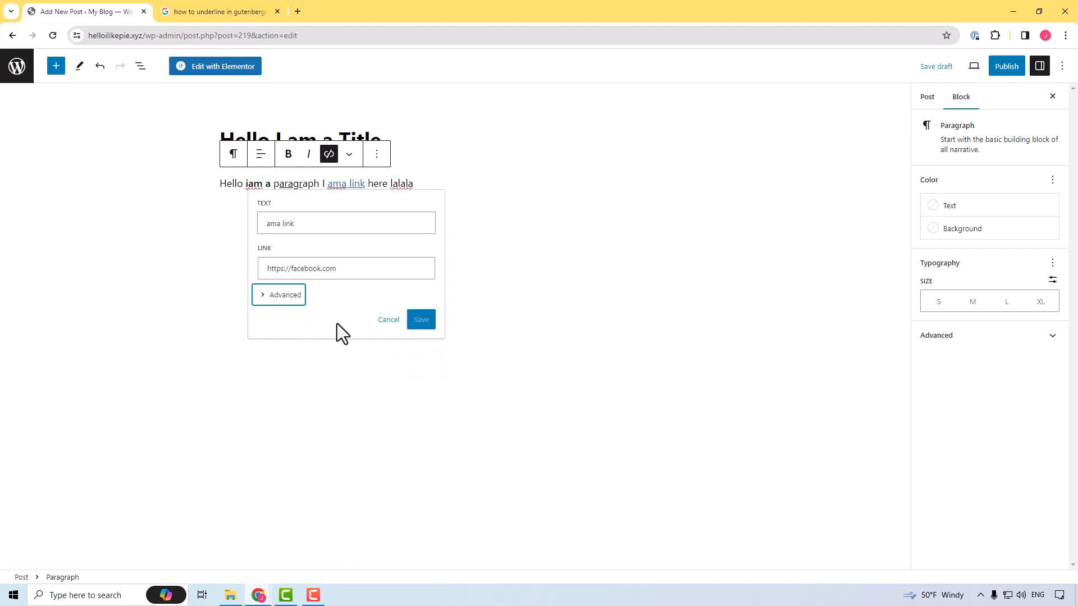
{"action": "left_click", "coordinate": [388, 320]}
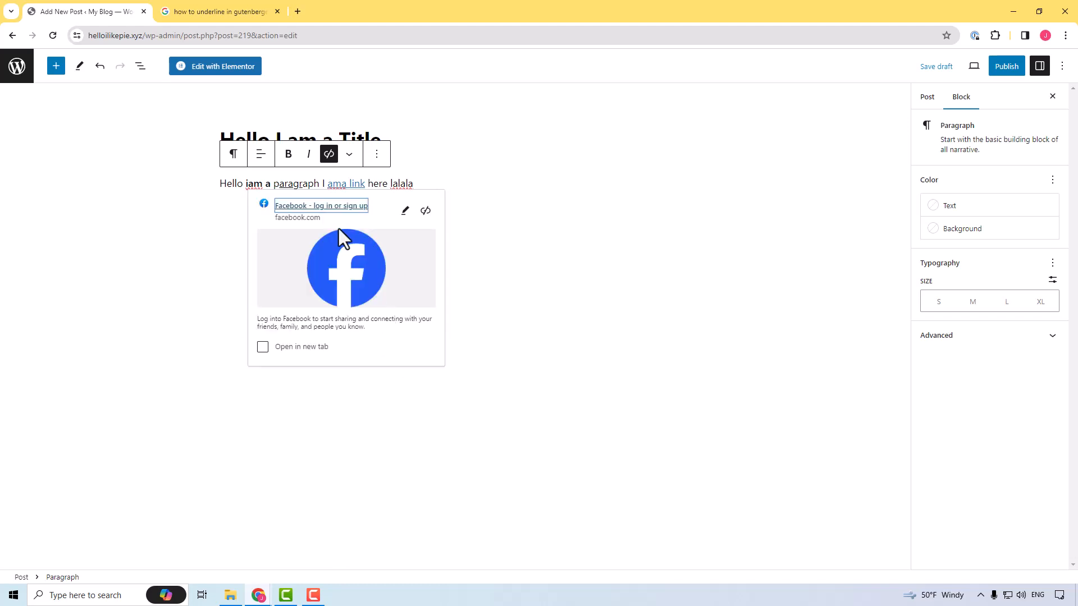
{"action": "left_click", "coordinate": [436, 186]}
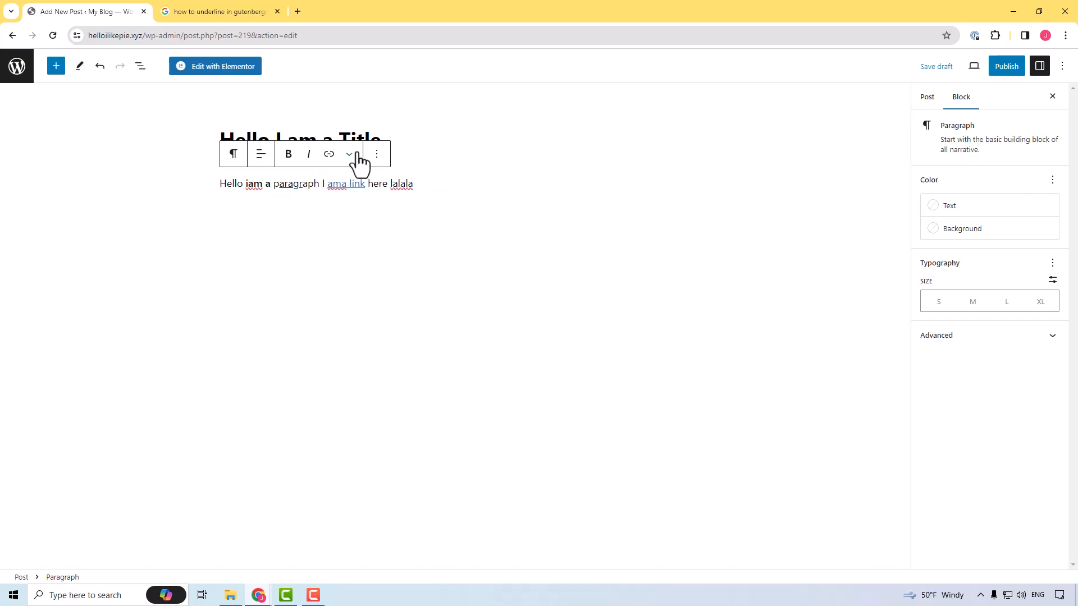
{"action": "left_click", "coordinate": [376, 156]}
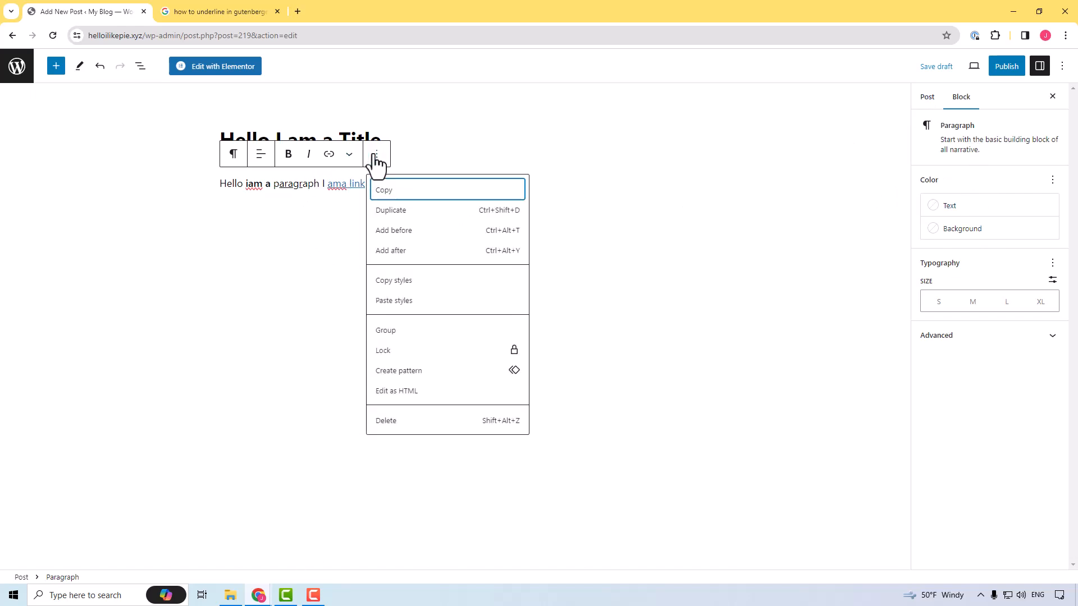
{"action": "left_click", "coordinate": [374, 157]}
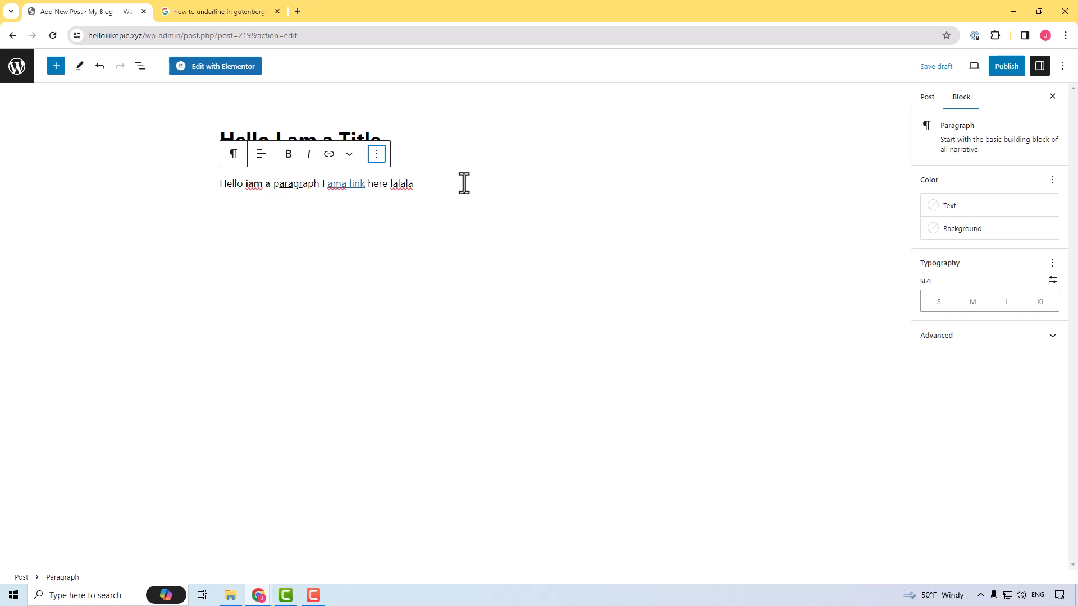
Step: Close the Google search page about underlining and return to the post editor
{"action": "left_click", "coordinate": [225, 8]}
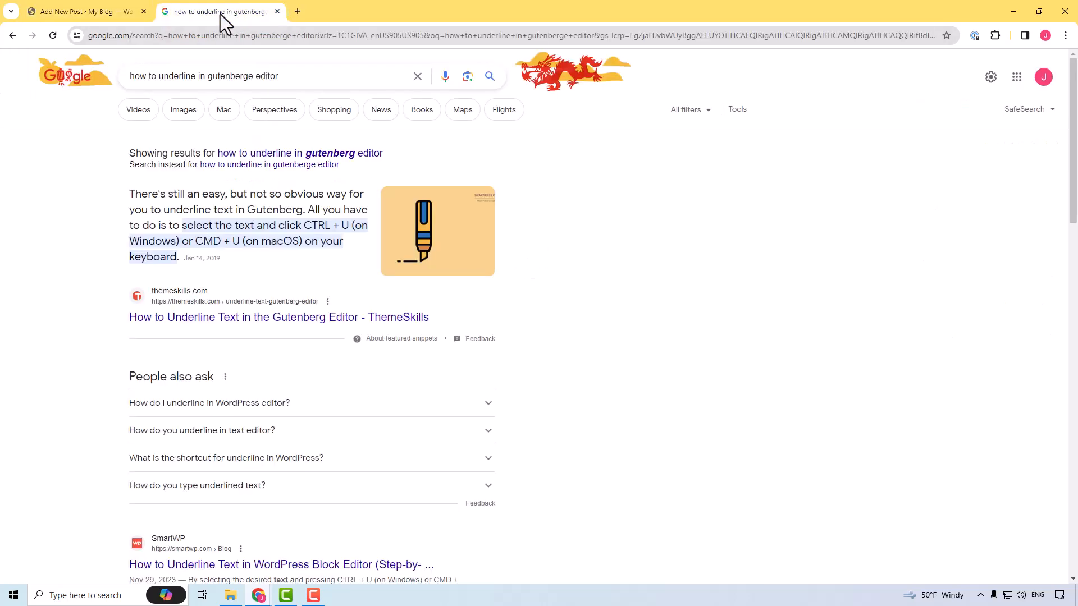
{"action": "left_click", "coordinate": [278, 11]}
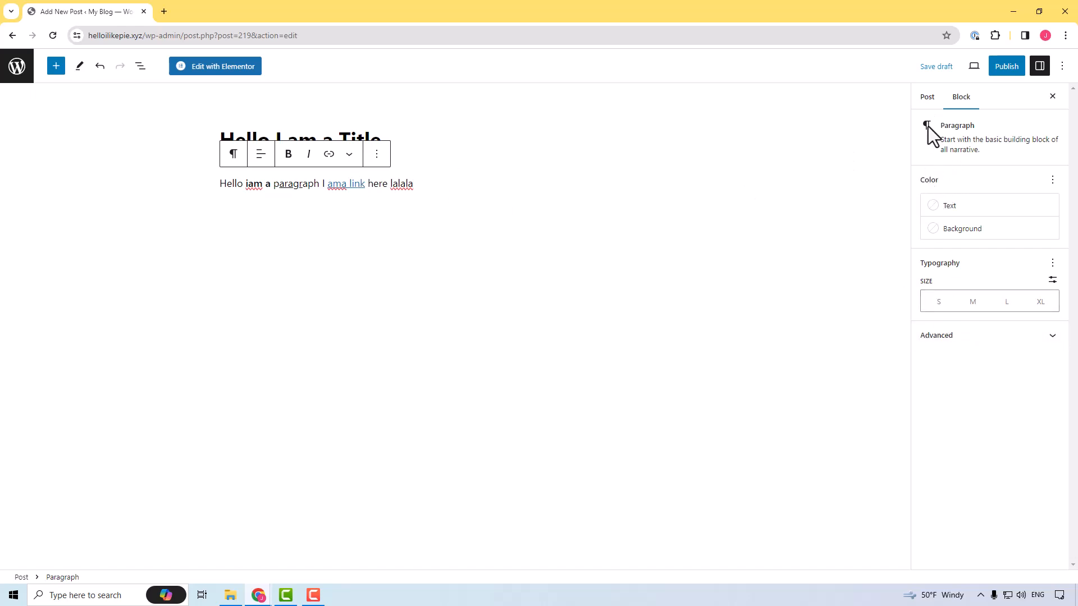
Step: Compare the settings for the whole post with the settings for the paragraph block
{"action": "left_click", "coordinate": [928, 103]}
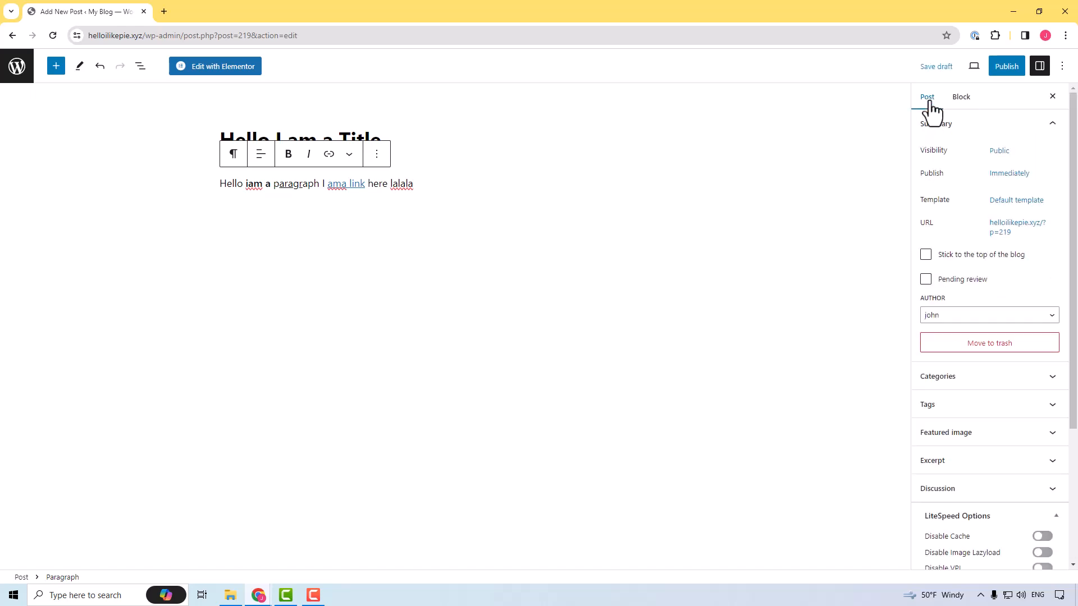
{"action": "left_click", "coordinate": [960, 99]}
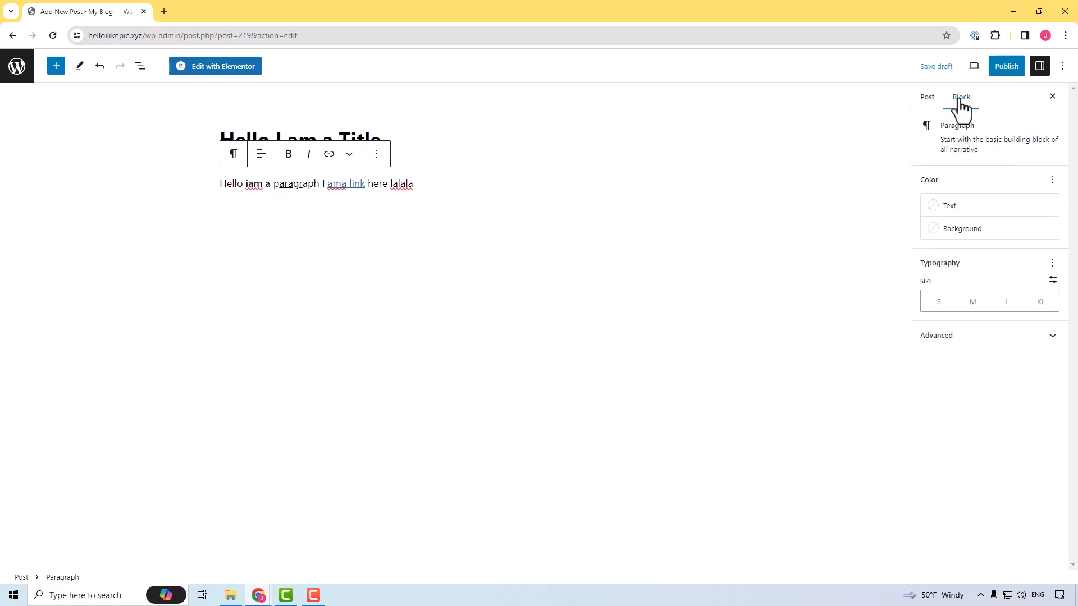
{"action": "left_click", "coordinate": [931, 105]}
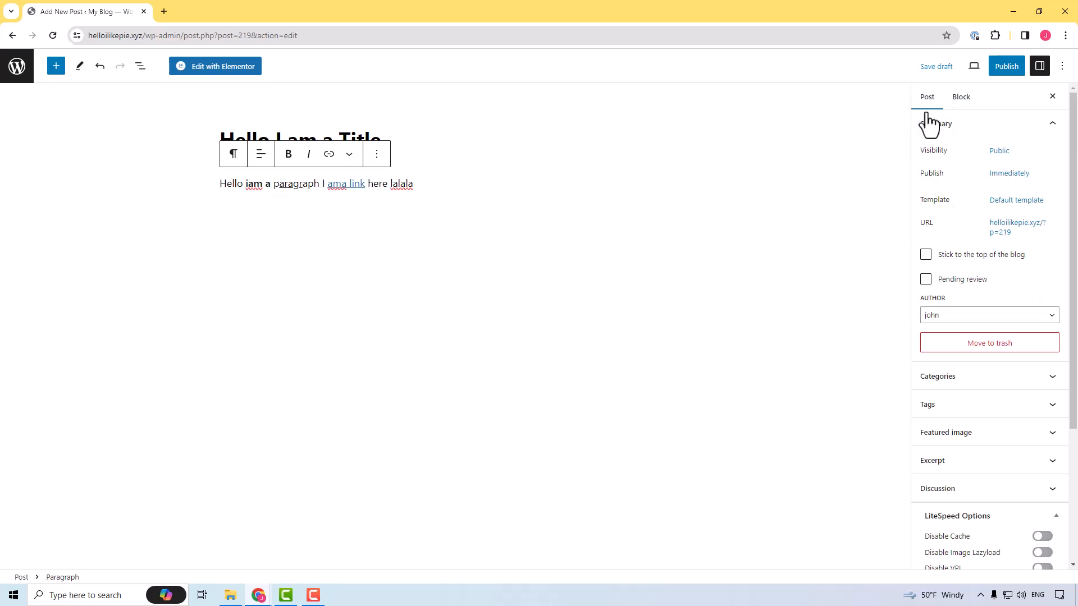
{"action": "left_click", "coordinate": [958, 101]}
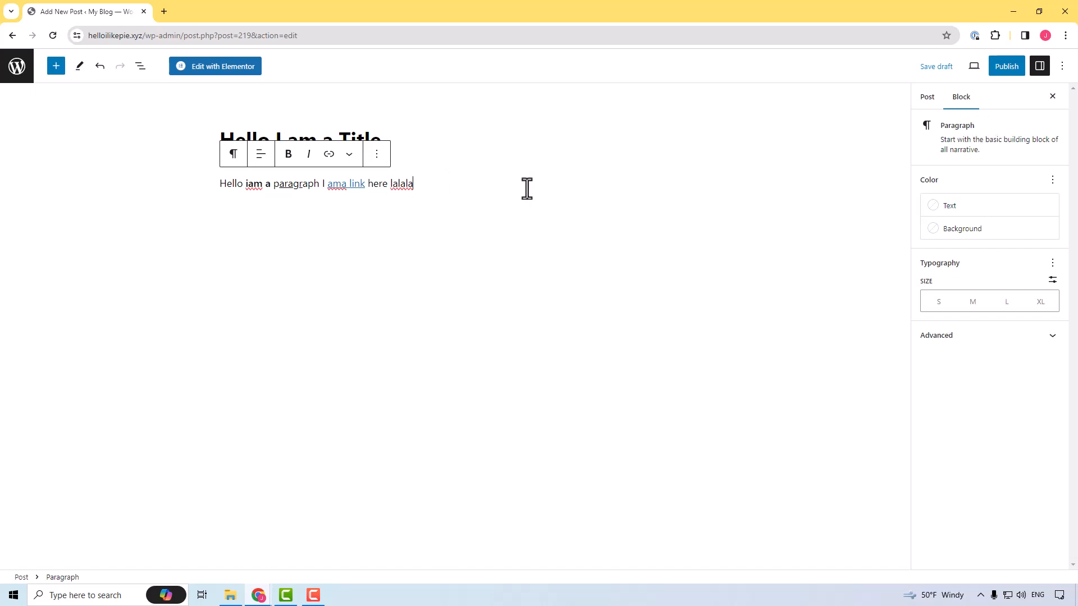
Step: Insert an image block below the paragraph using the bass guitar photo with the white pickguard from the media library
{"action": "key", "text": "Return"}
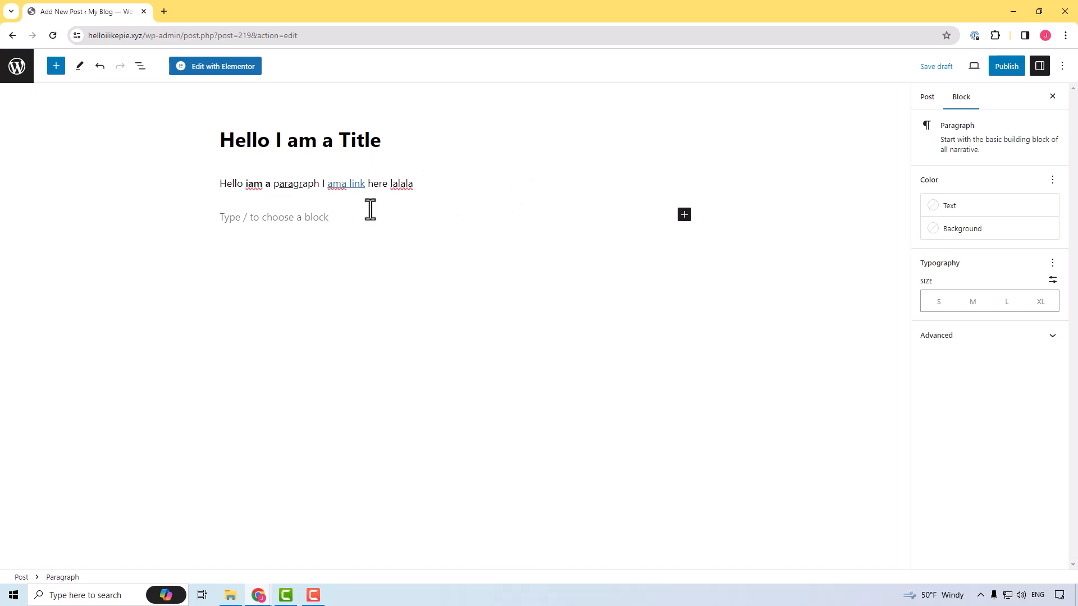
{"action": "type", "text": "/"}
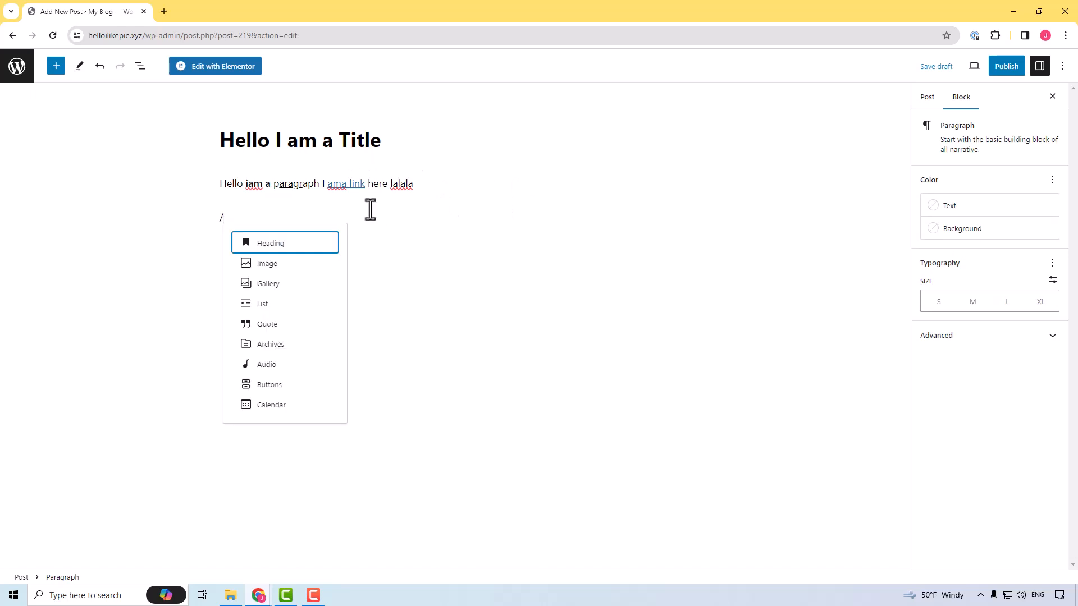
{"action": "left_click", "coordinate": [289, 267]}
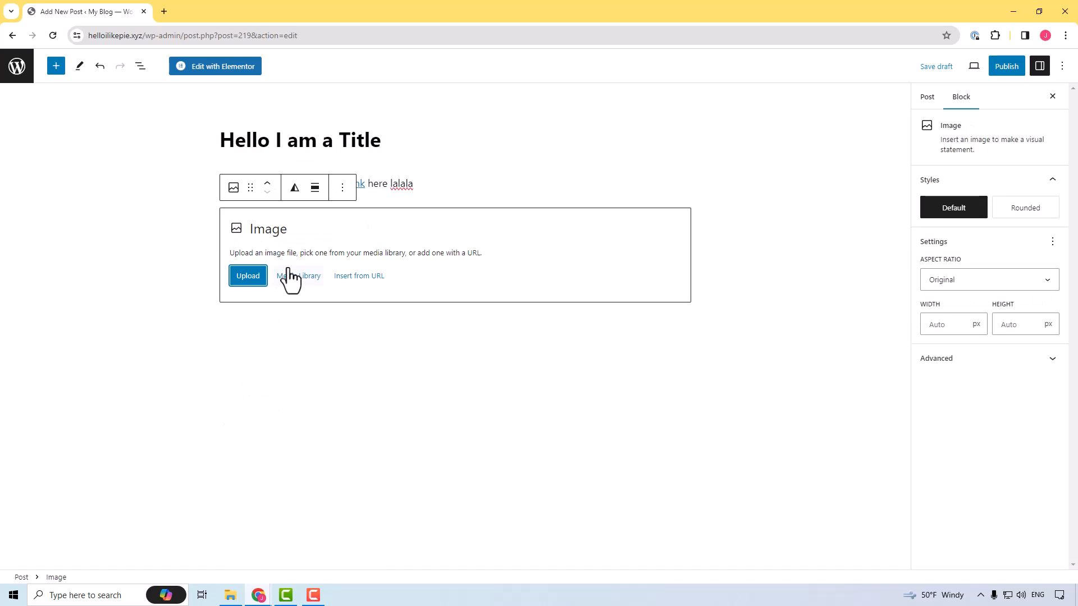
{"action": "left_click", "coordinate": [291, 278]}
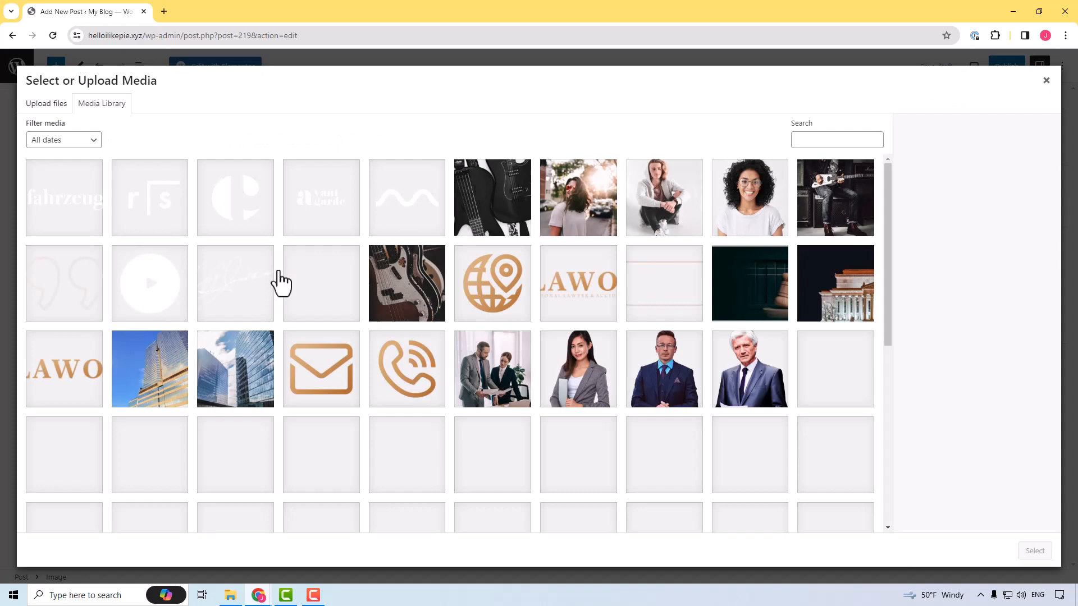
{"action": "left_click", "coordinate": [393, 276]}
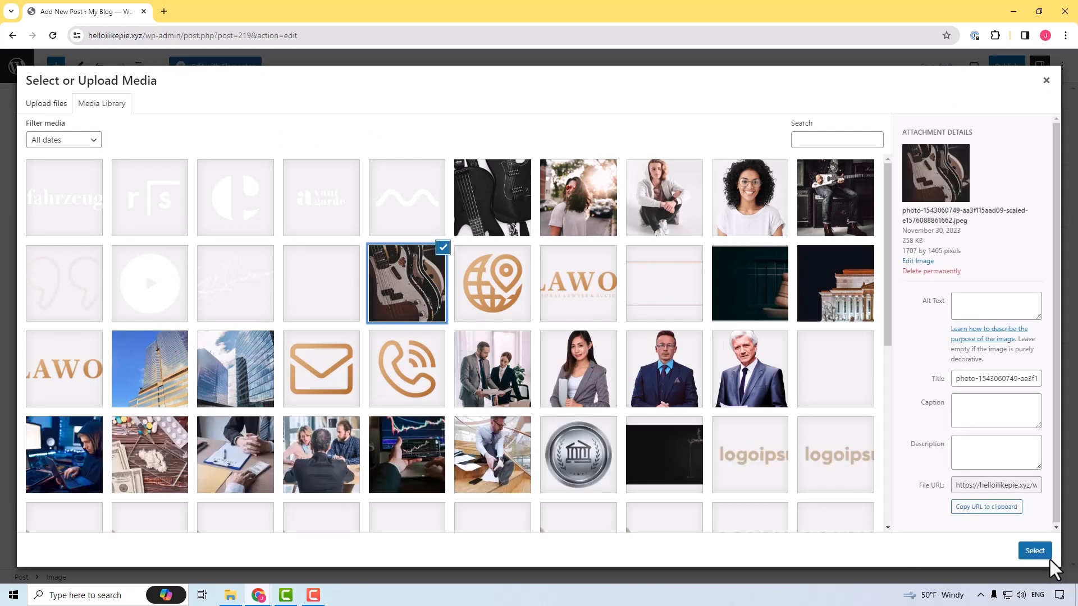
{"action": "left_click", "coordinate": [1047, 558]}
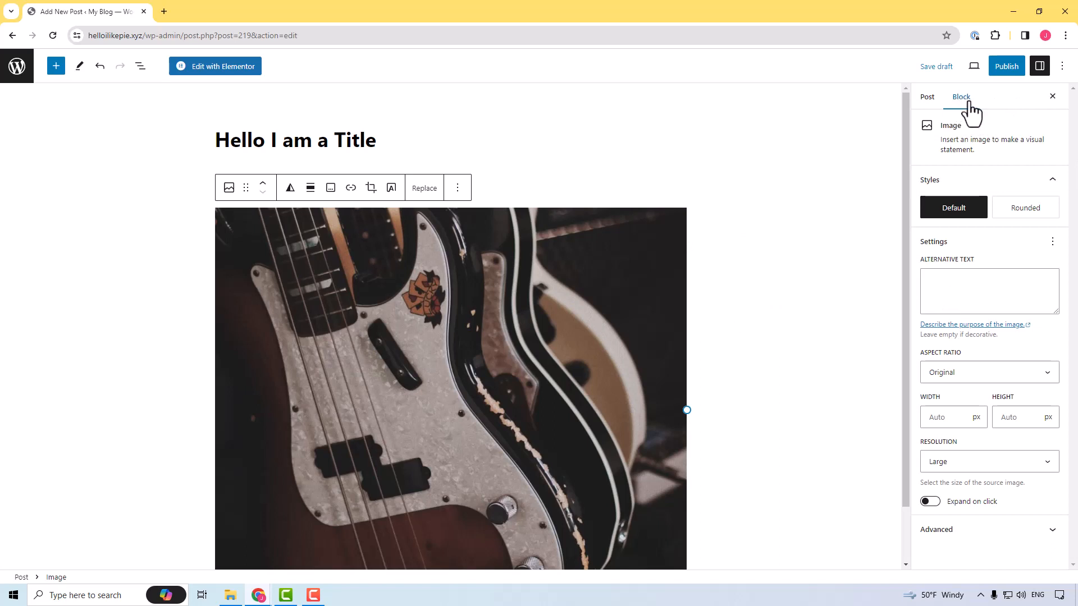
{"action": "left_click", "coordinate": [953, 285]}
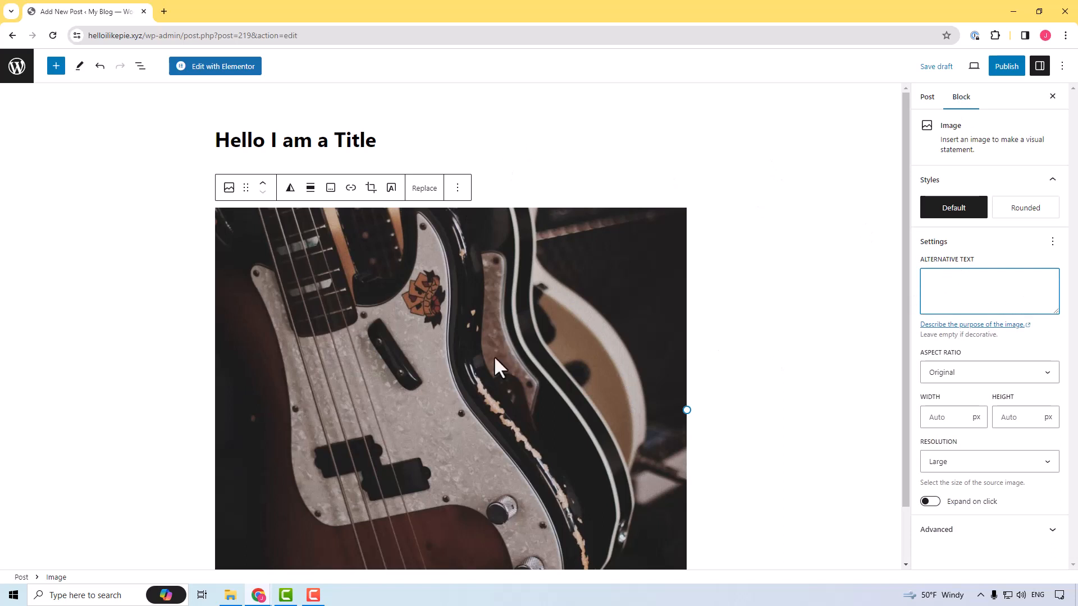
Step: Add a paragraph reading "Hello I want to change some stuff." between the first paragraph and the image
{"action": "left_click", "coordinate": [612, 145]}
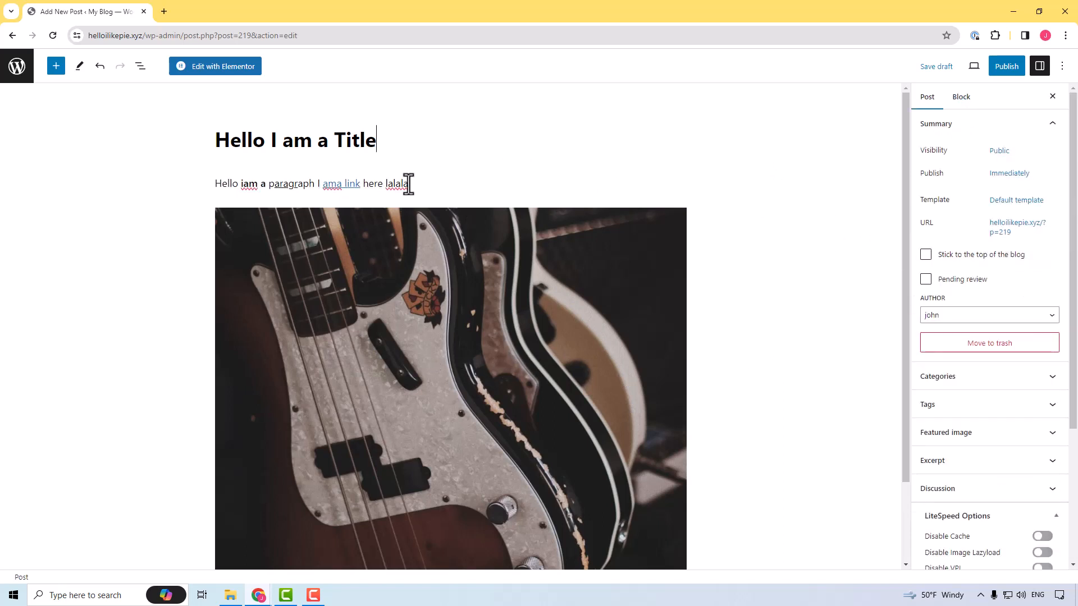
{"action": "left_click", "coordinate": [405, 184]}
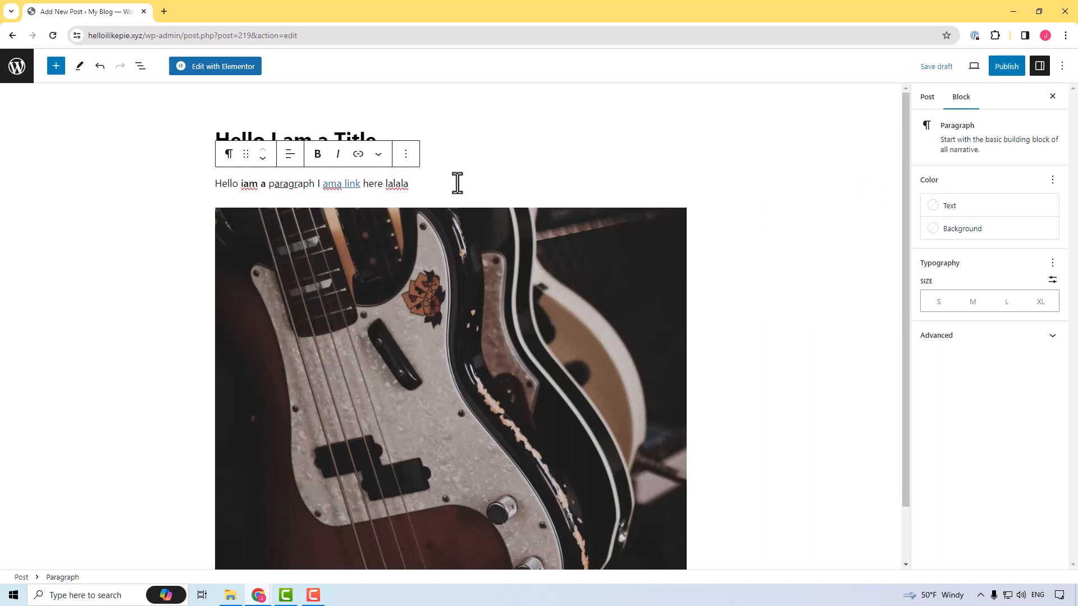
{"action": "key", "text": "Return"}
{"action": "type", "text": "Hello I want to change some stuff."}
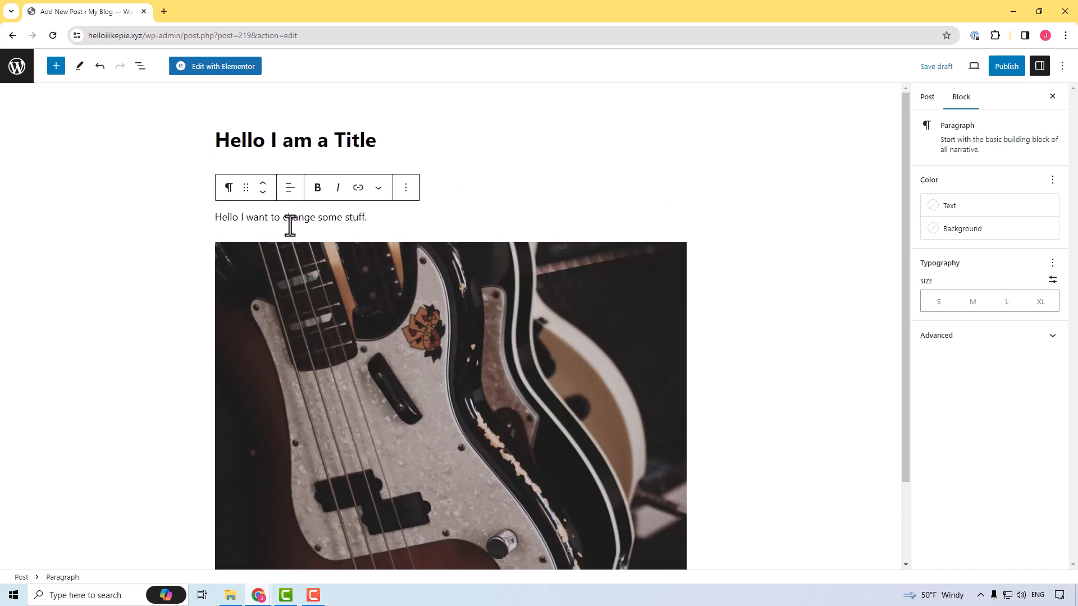
Step: Give the "Hello I want to change some stuff." paragraph a vivid red text color and a vivid cyan blue background
{"action": "left_click_drag", "start_coordinate": [283, 218], "coordinate": [368, 219]}
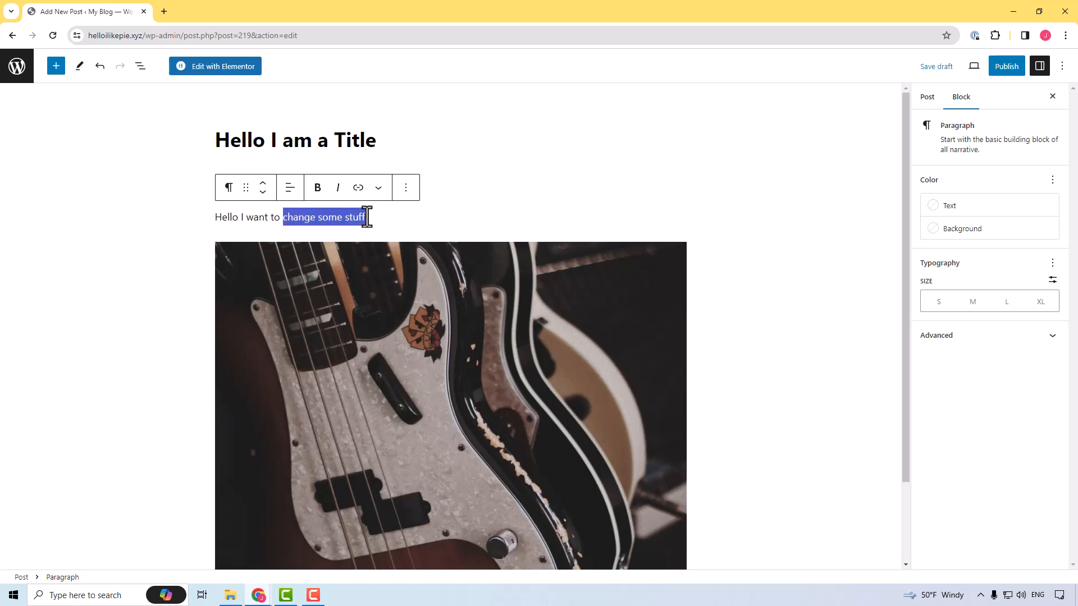
{"action": "left_click", "coordinate": [936, 212]}
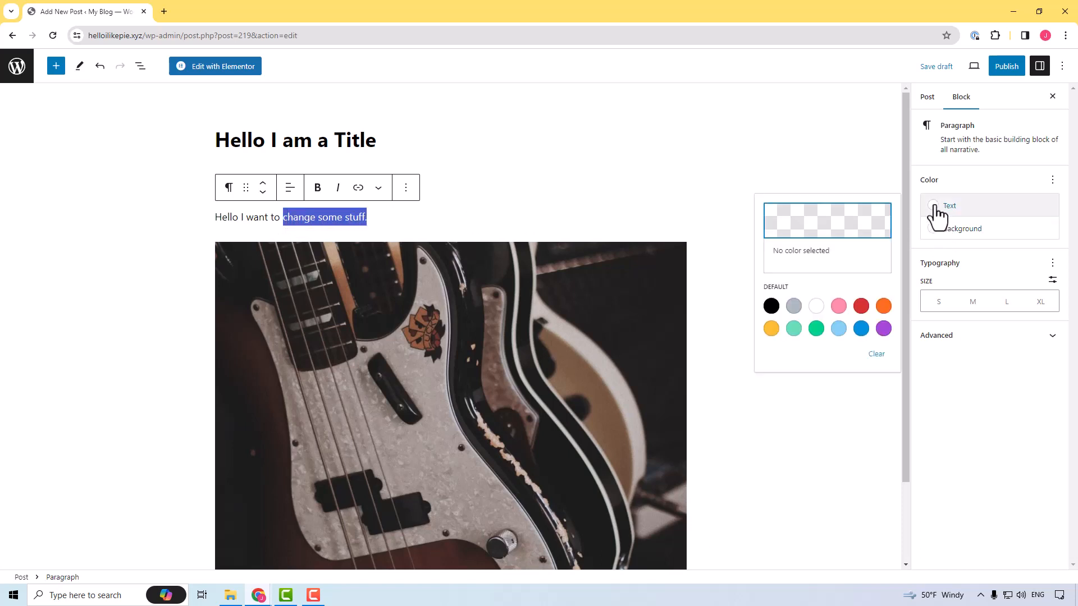
{"action": "left_click", "coordinate": [859, 306]}
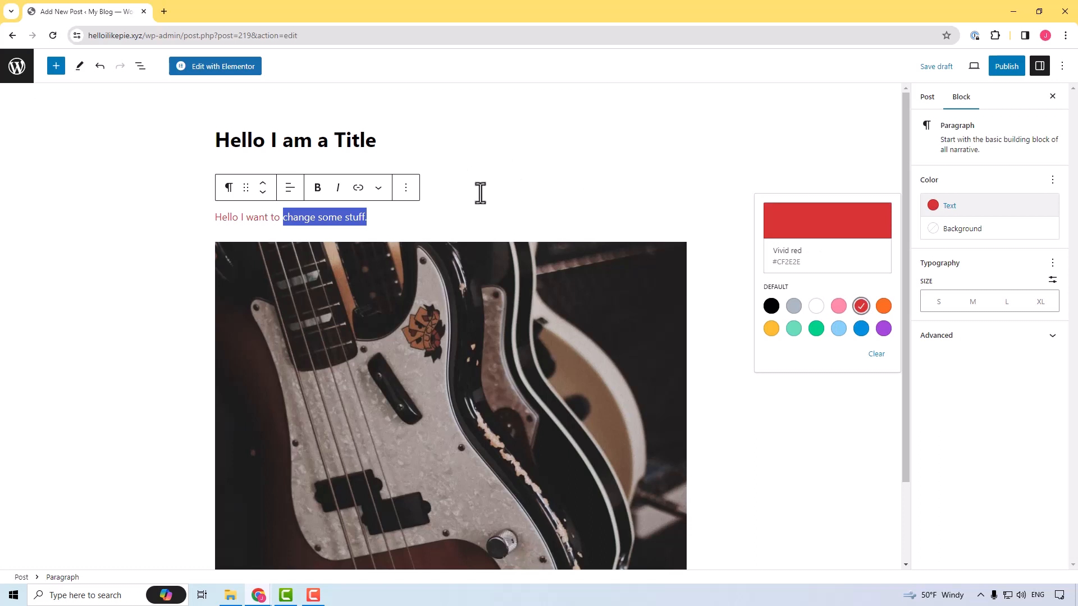
{"action": "left_click", "coordinate": [489, 208]}
{"action": "left_click", "coordinate": [245, 219]}
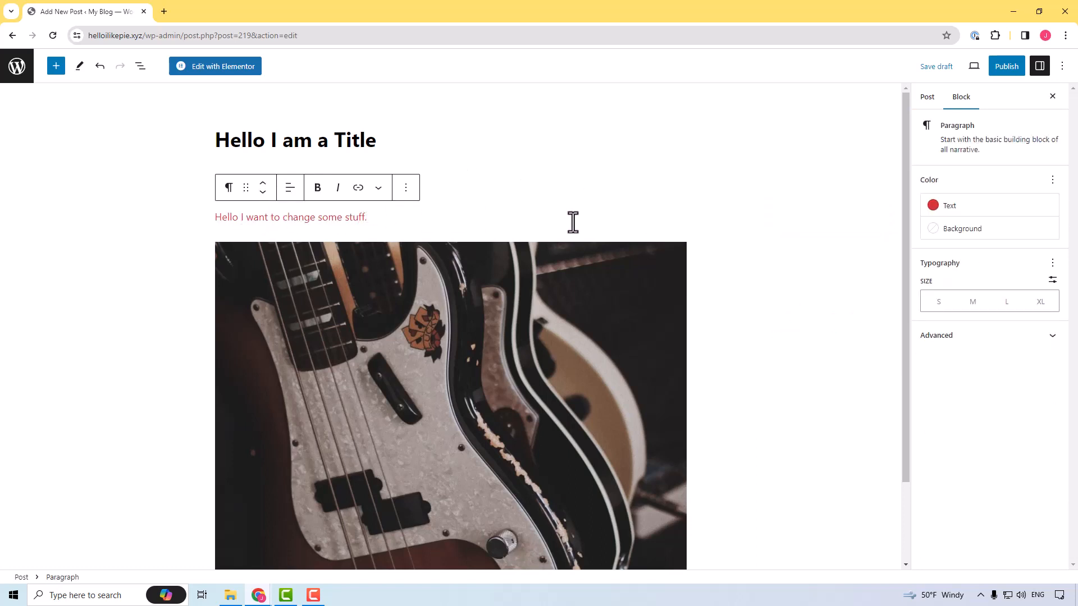
{"action": "left_click", "coordinate": [933, 236]}
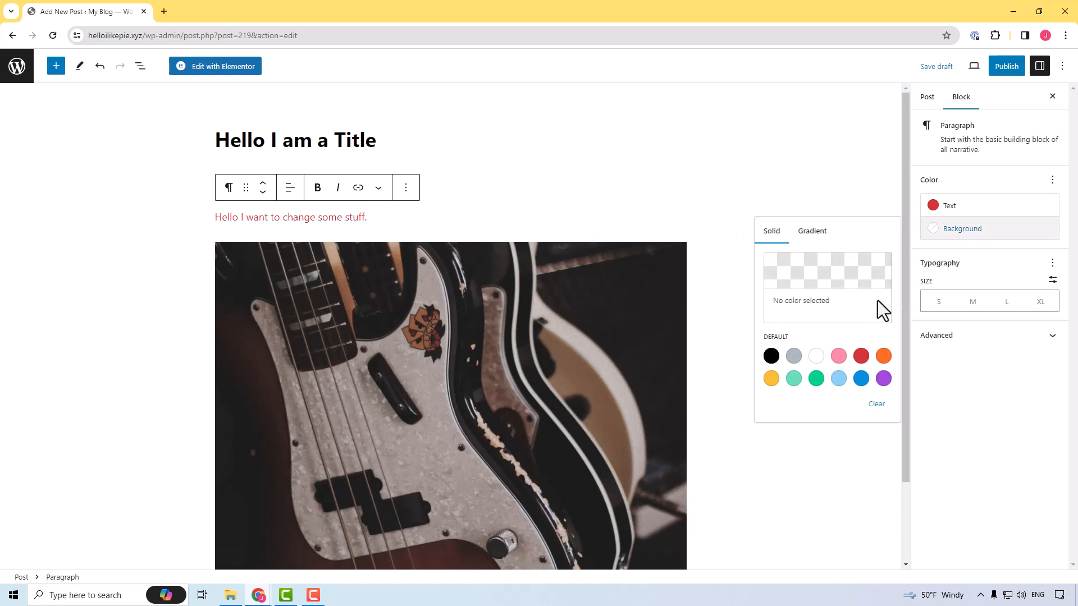
{"action": "left_click", "coordinate": [861, 379]}
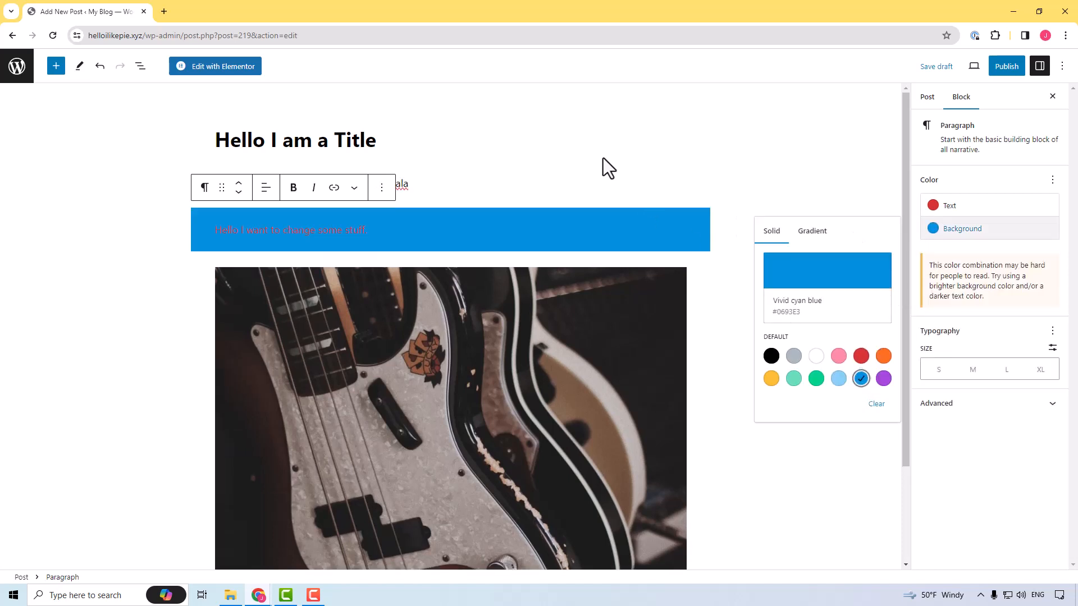
Step: Try the Large, Medium and Extra Large font sizes on the first paragraph and reset its typography settings
{"action": "left_click", "coordinate": [436, 193]}
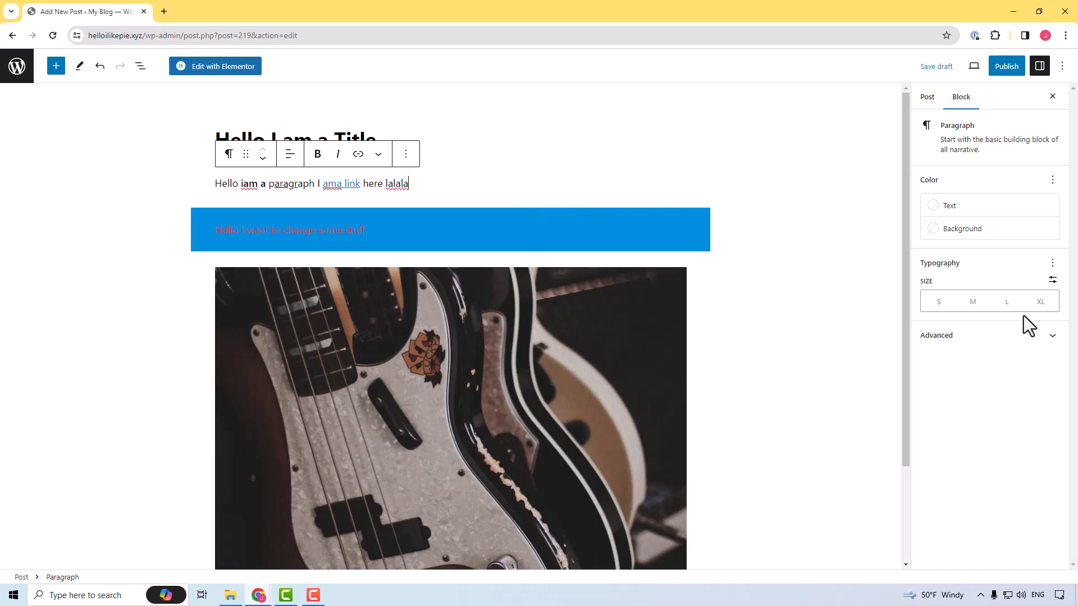
{"action": "left_click", "coordinate": [1006, 303]}
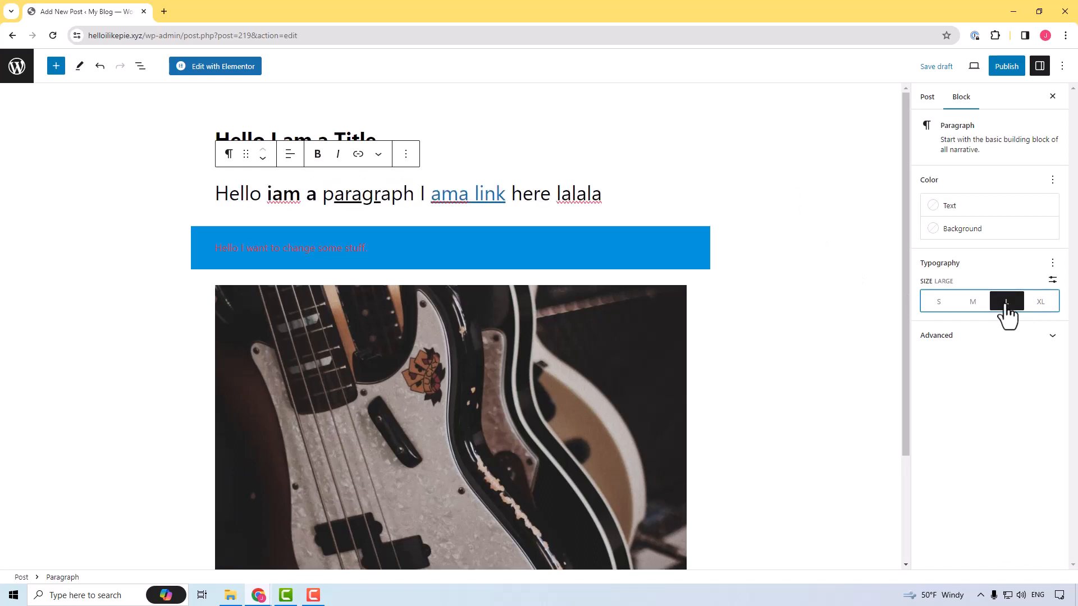
{"action": "left_click", "coordinate": [977, 304]}
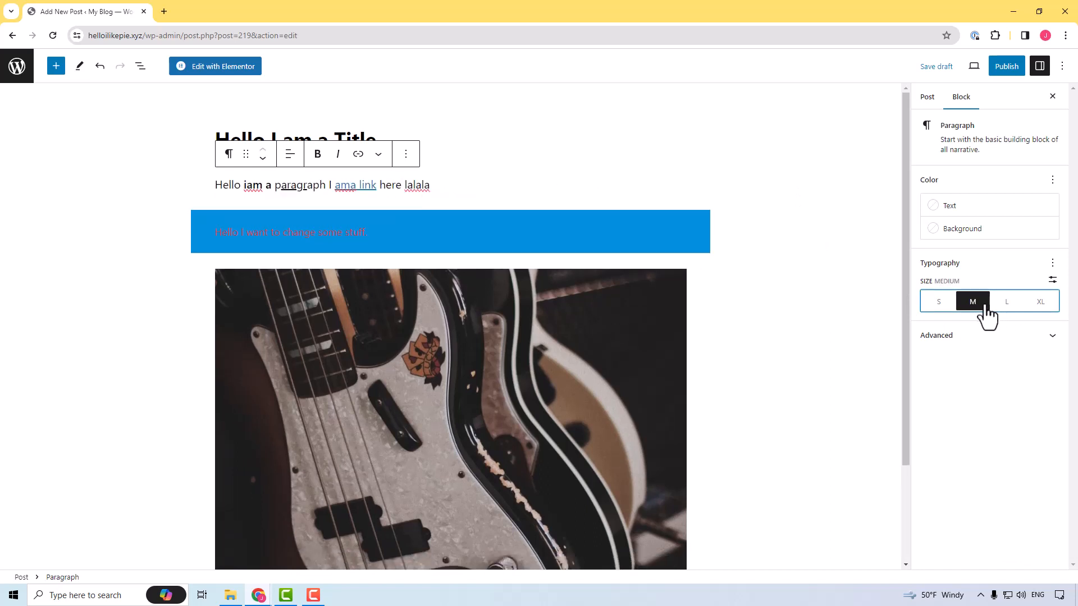
{"action": "left_click", "coordinate": [1044, 308]}
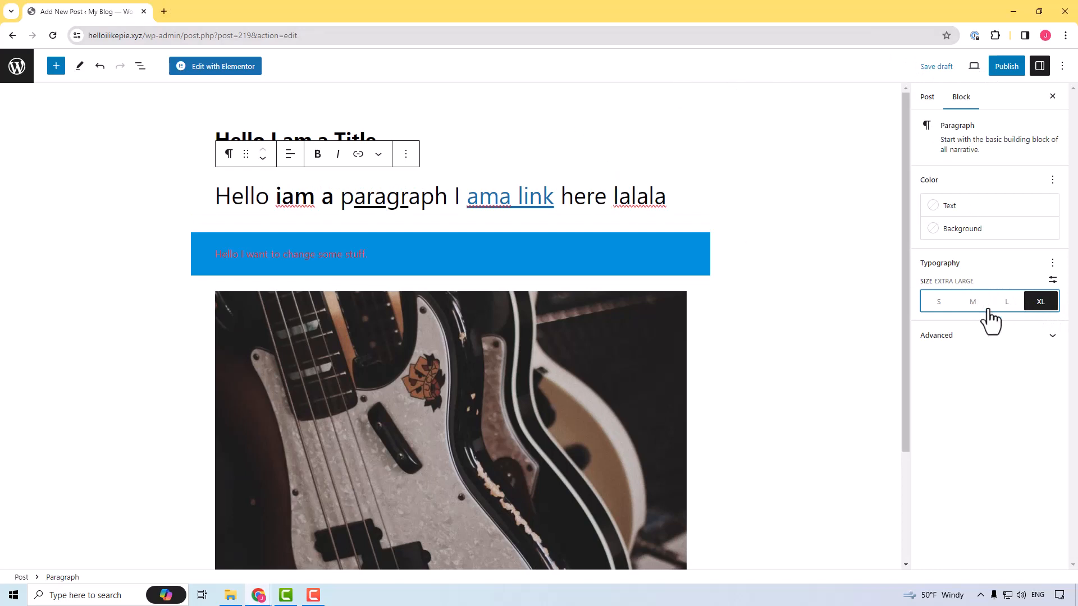
{"action": "left_click", "coordinate": [973, 306]}
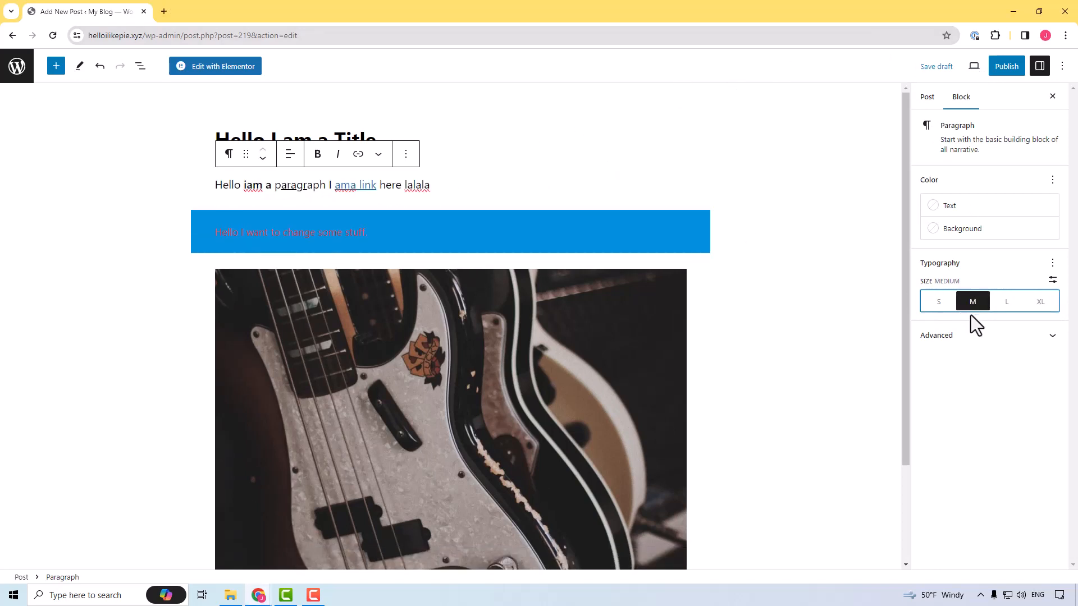
{"action": "left_click", "coordinate": [1053, 264]}
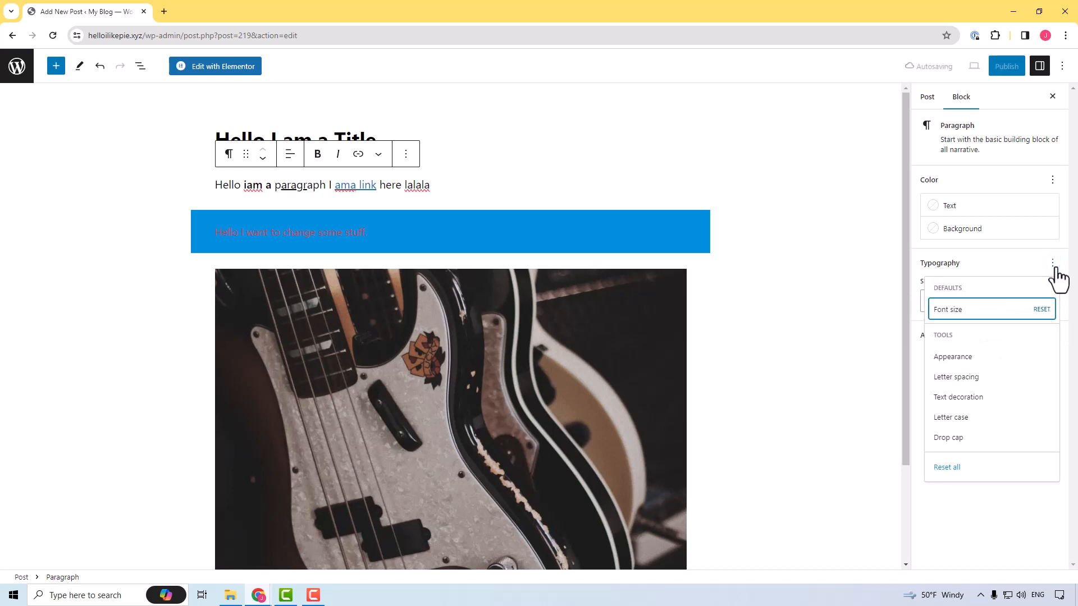
{"action": "left_click", "coordinate": [966, 481]}
{"action": "left_click", "coordinate": [811, 305]}
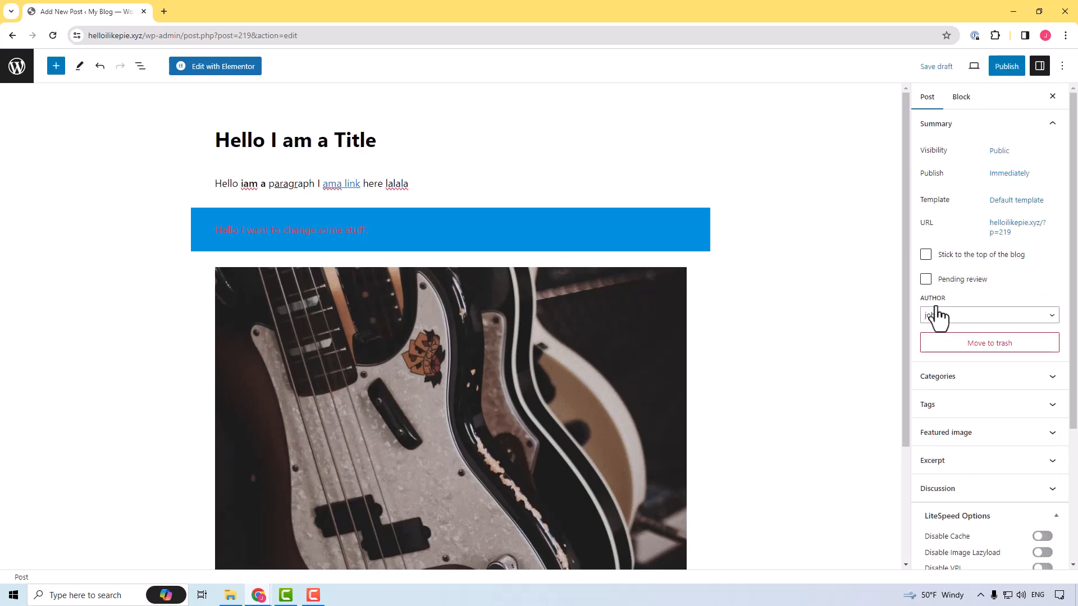
Step: Add an empty paragraph block below the guitar image at the end of the post
{"action": "left_click", "coordinate": [955, 104]}
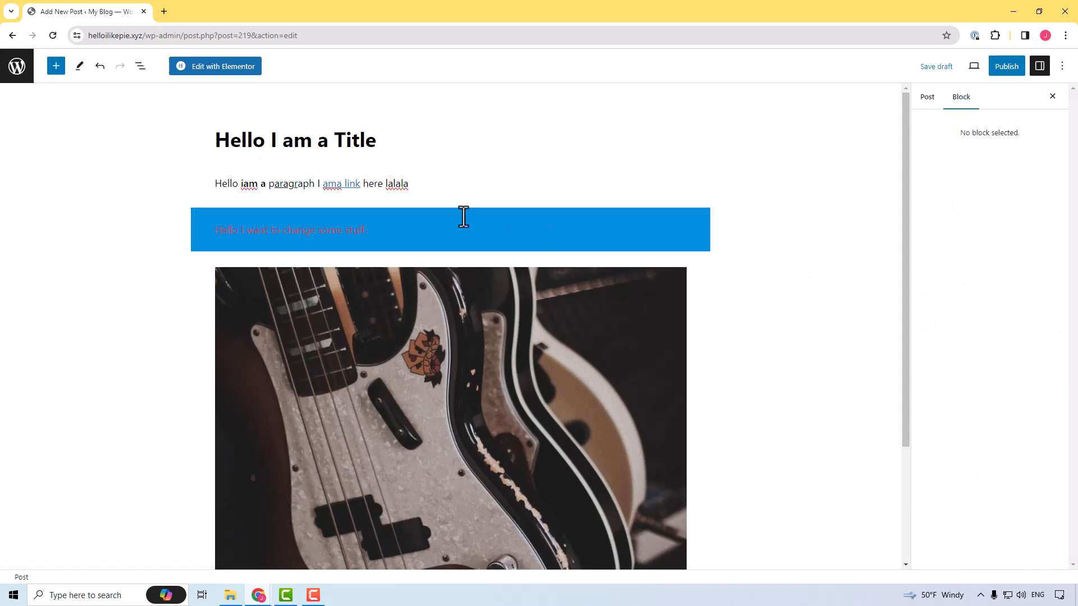
{"action": "scroll", "coordinate": [425, 264], "scroll_direction": "down", "scroll_amount": 3}
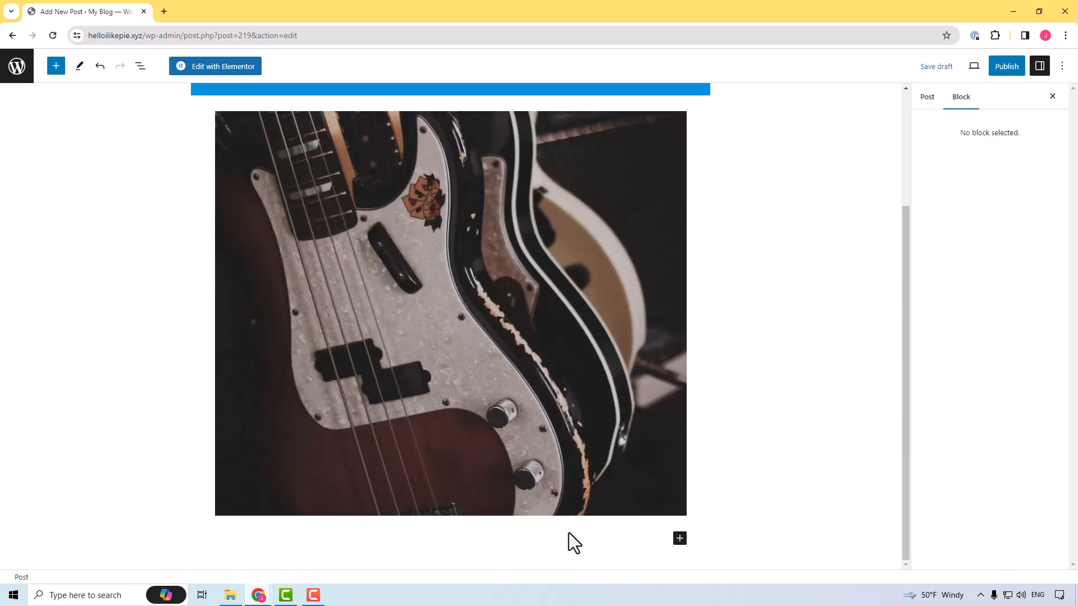
{"action": "left_click", "coordinate": [571, 537]}
Step: Move the blue paragraph one position down so it sits below the guitar image
{"action": "scroll", "coordinate": [274, 373], "scroll_direction": "up", "scroll_amount": 3}
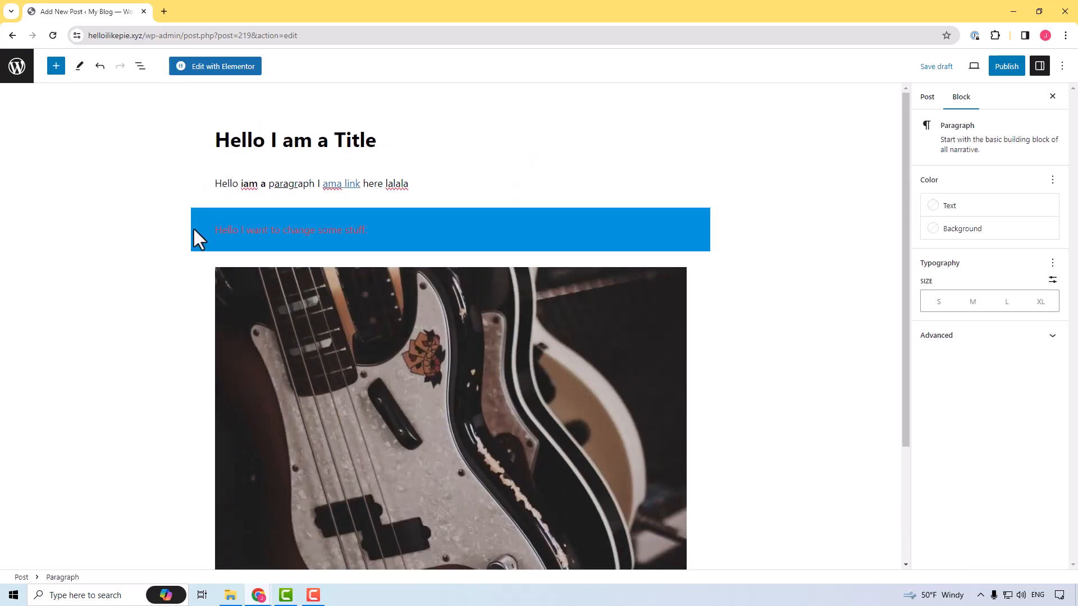
{"action": "left_click", "coordinate": [197, 238]}
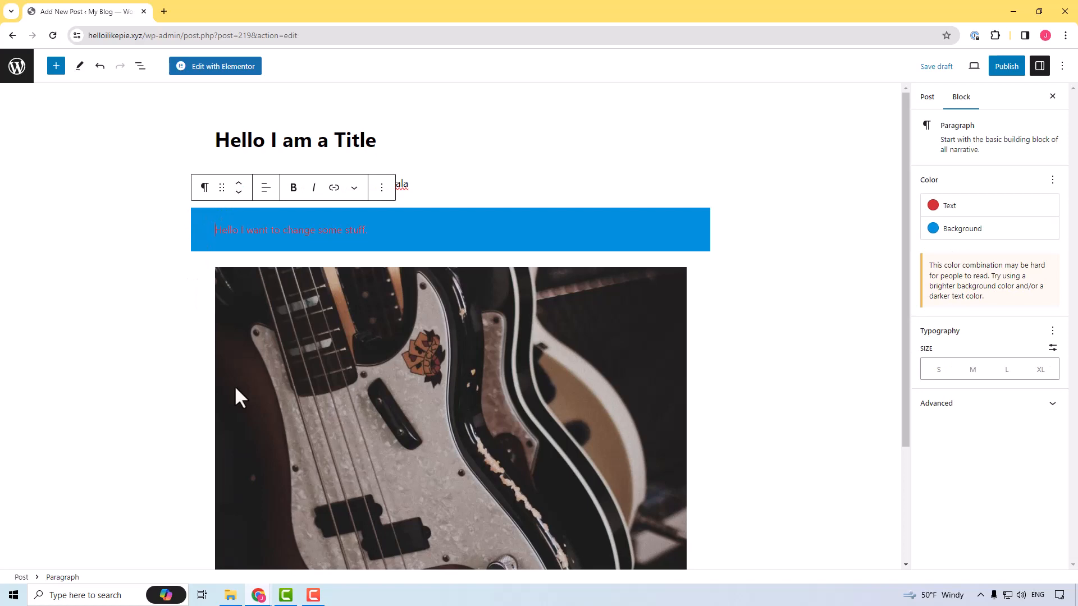
{"action": "left_click", "coordinate": [239, 192]}
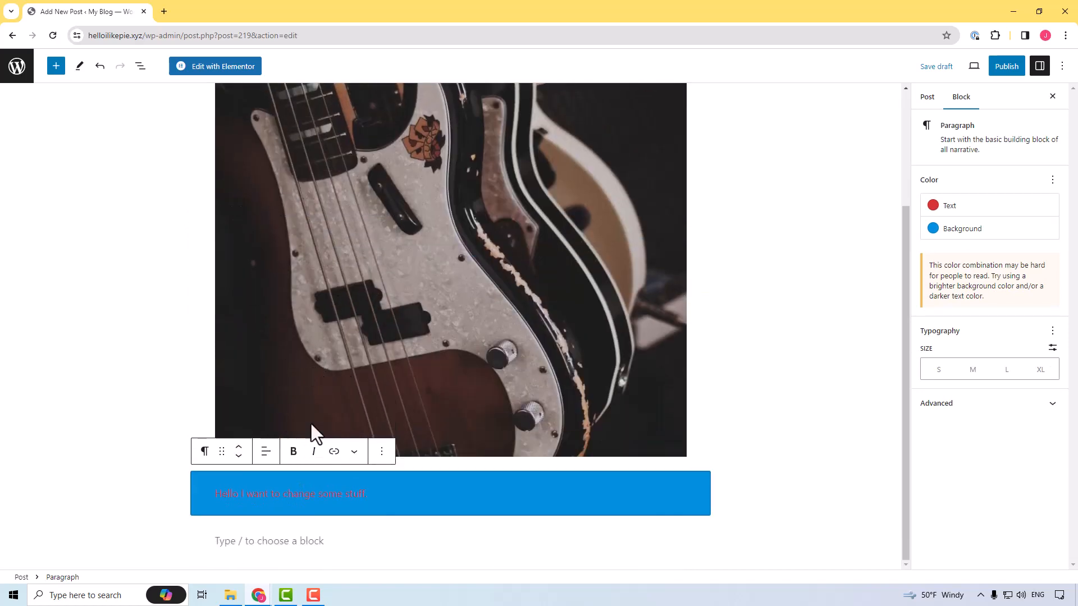
{"action": "scroll", "coordinate": [297, 337], "scroll_direction": "up", "scroll_amount": 3}
{"action": "scroll", "coordinate": [393, 314], "scroll_direction": "down", "scroll_amount": 3}
Step: Insert a Columns block with the 50 / 50 layout at the empty paragraph below the blue paragraph
{"action": "left_click", "coordinate": [365, 541]}
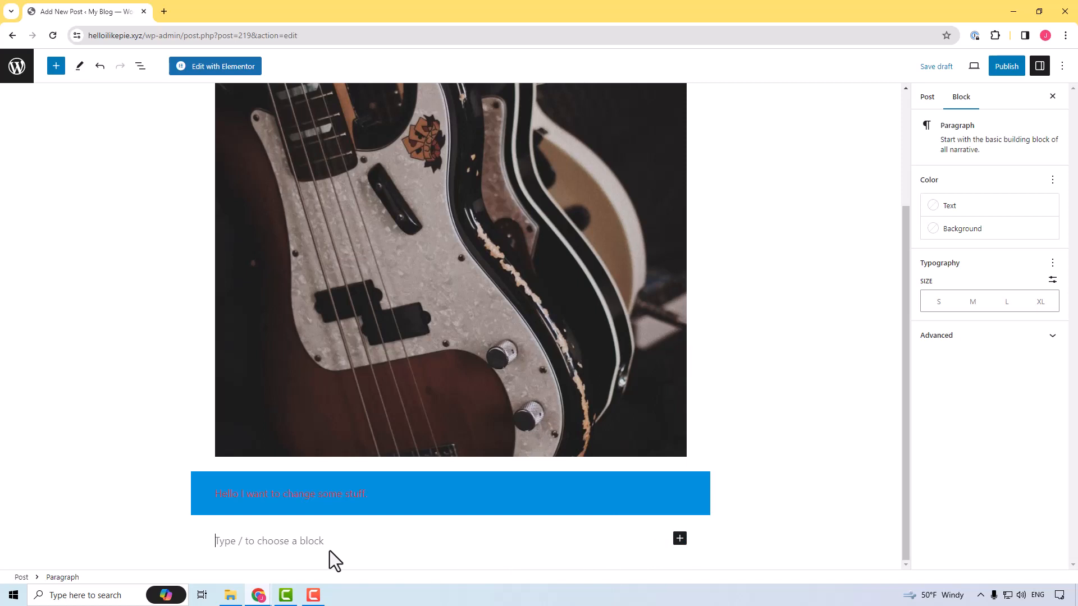
{"action": "left_click", "coordinate": [679, 539]}
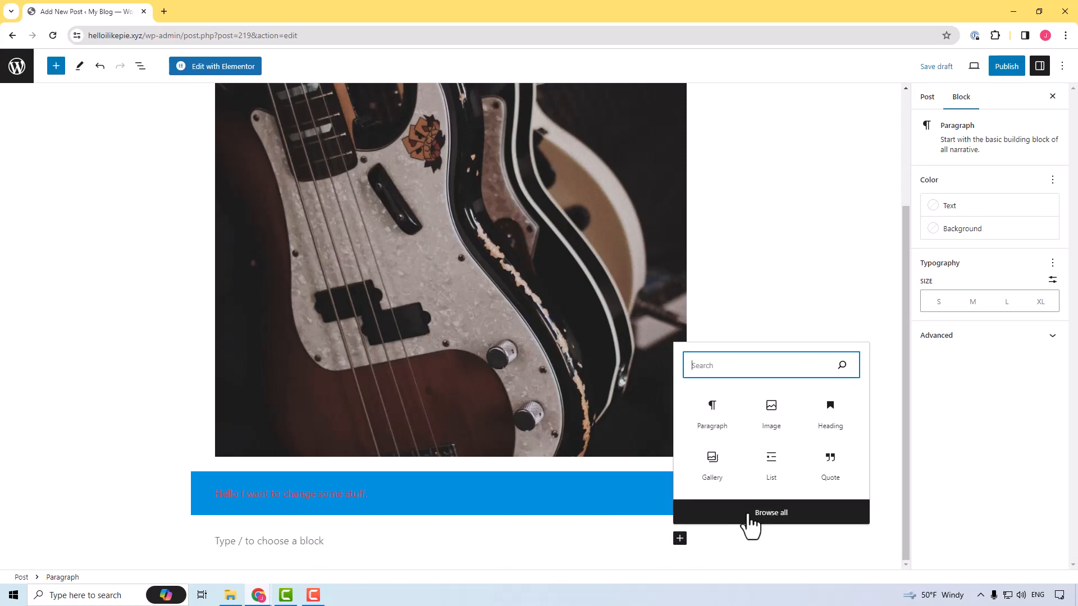
{"action": "type", "text": "colu"}
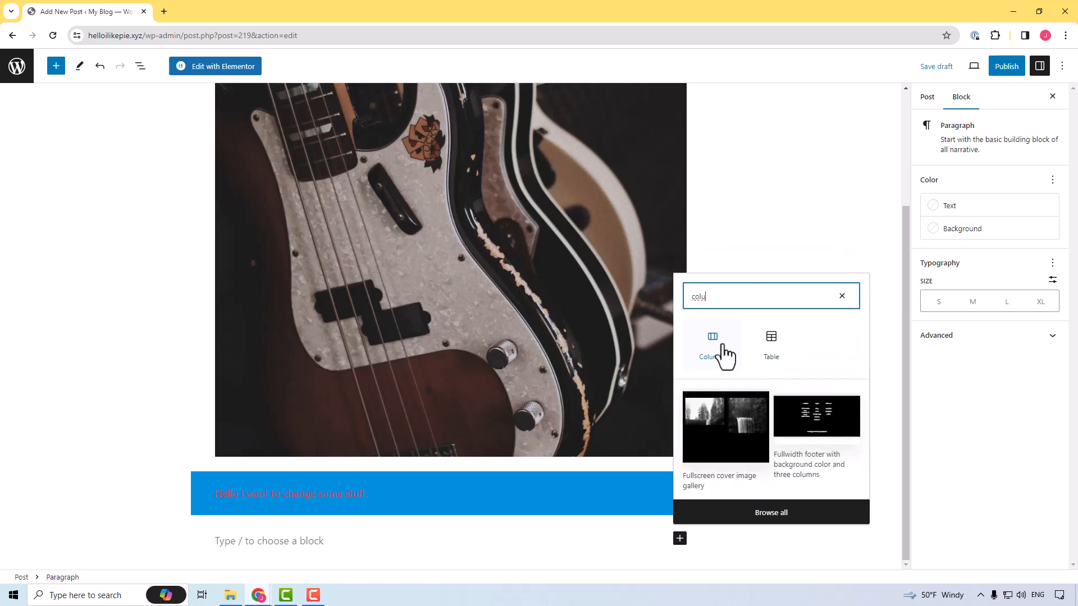
{"action": "left_click", "coordinate": [722, 347]}
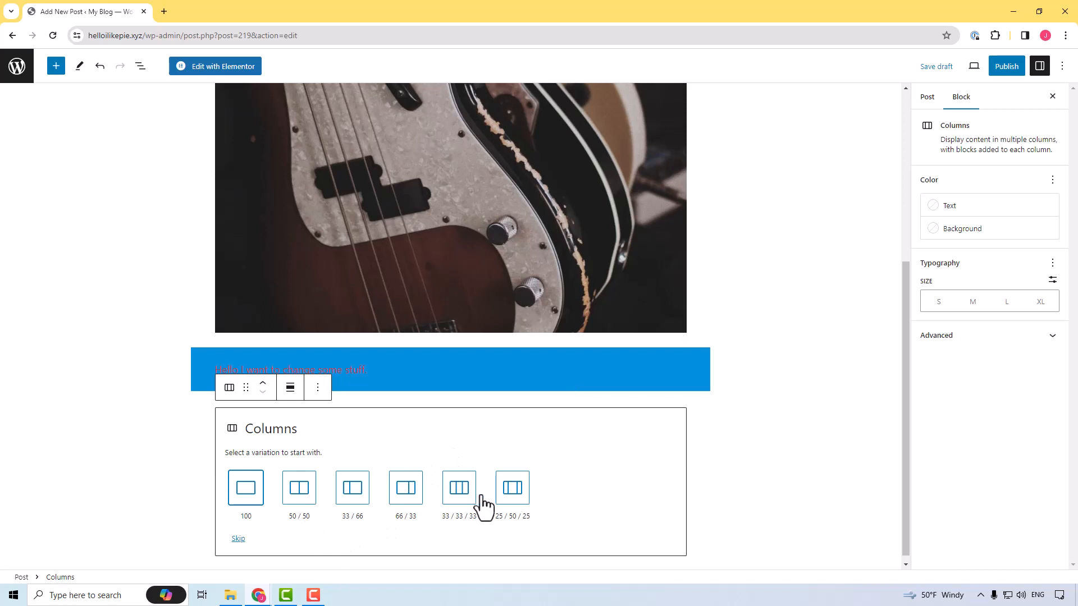
{"action": "left_click", "coordinate": [300, 491]}
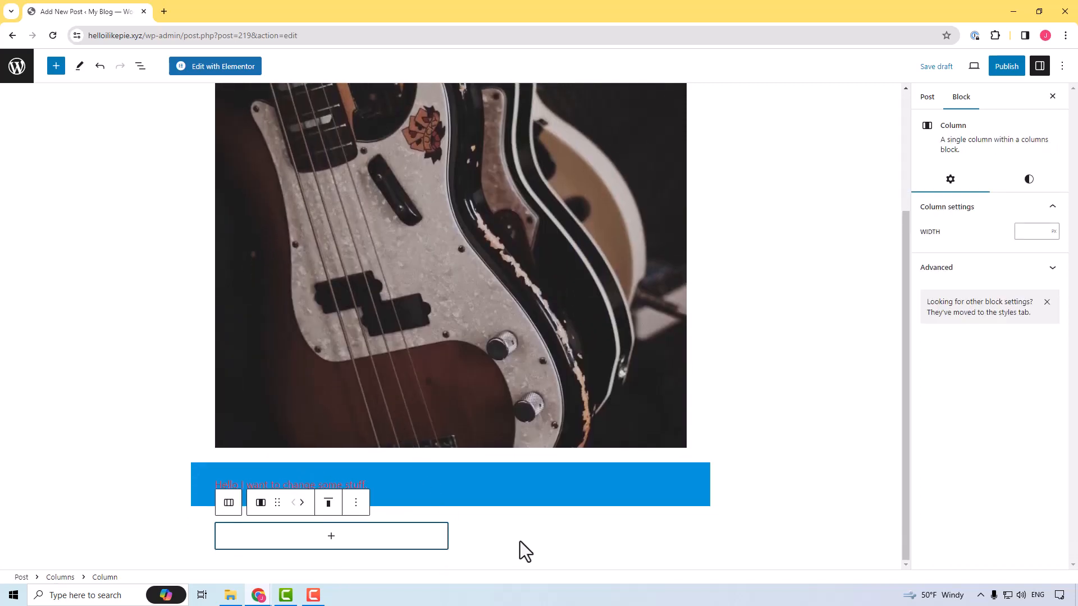
Step: Examine the two empty columns of the Columns block by selecting each in turn
{"action": "left_click", "coordinate": [520, 541]}
{"action": "left_click", "coordinate": [390, 536]}
{"action": "left_click", "coordinate": [512, 534]}
{"action": "left_click", "coordinate": [404, 542]}
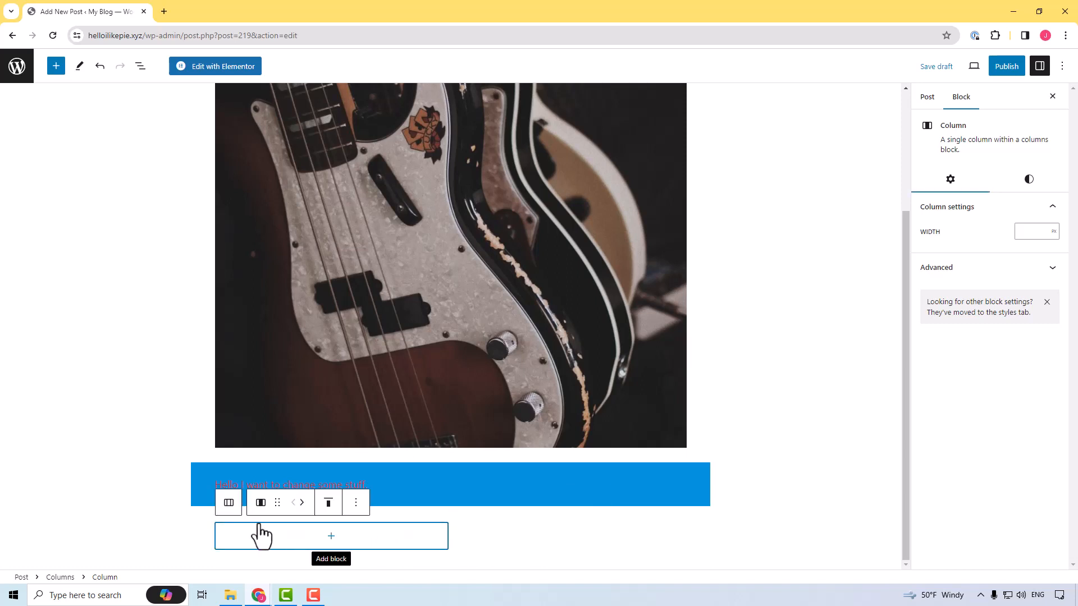
{"action": "left_click", "coordinate": [208, 524]}
{"action": "left_click", "coordinate": [286, 544]}
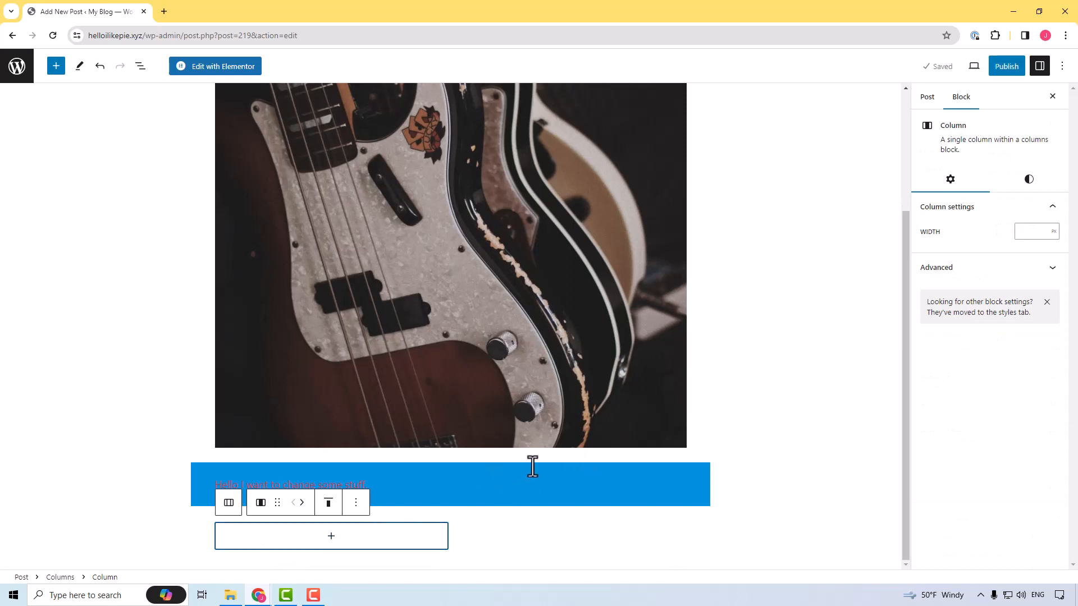
Step: Move the blue paragraph down one position so it sits below the empty two-column block
{"action": "left_click", "coordinate": [194, 474]}
{"action": "left_click", "coordinate": [193, 475]}
{"action": "left_click", "coordinate": [238, 447]}
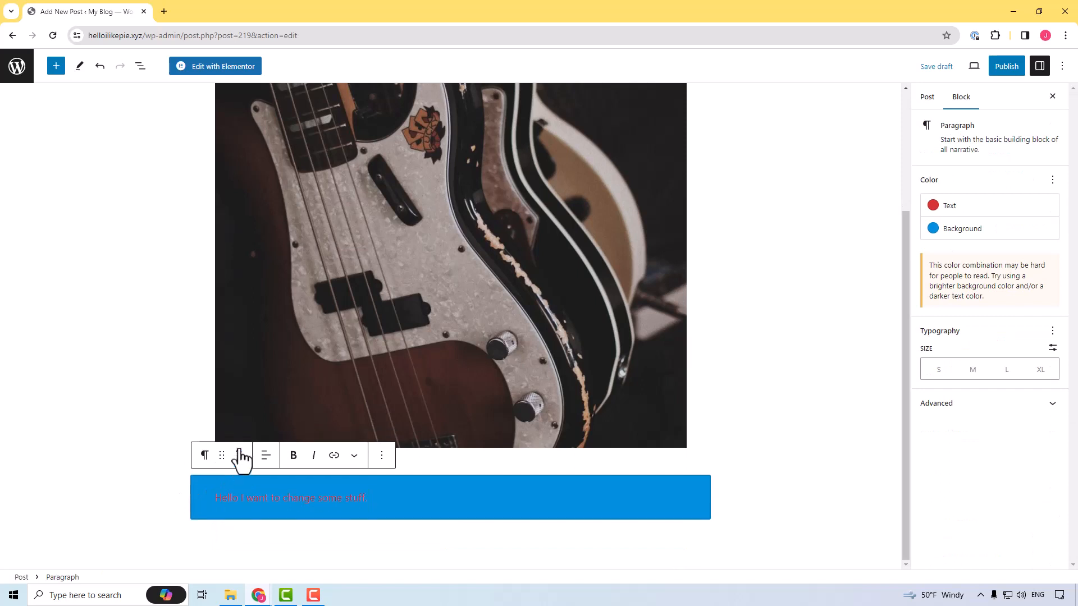
{"action": "left_click", "coordinate": [588, 497]}
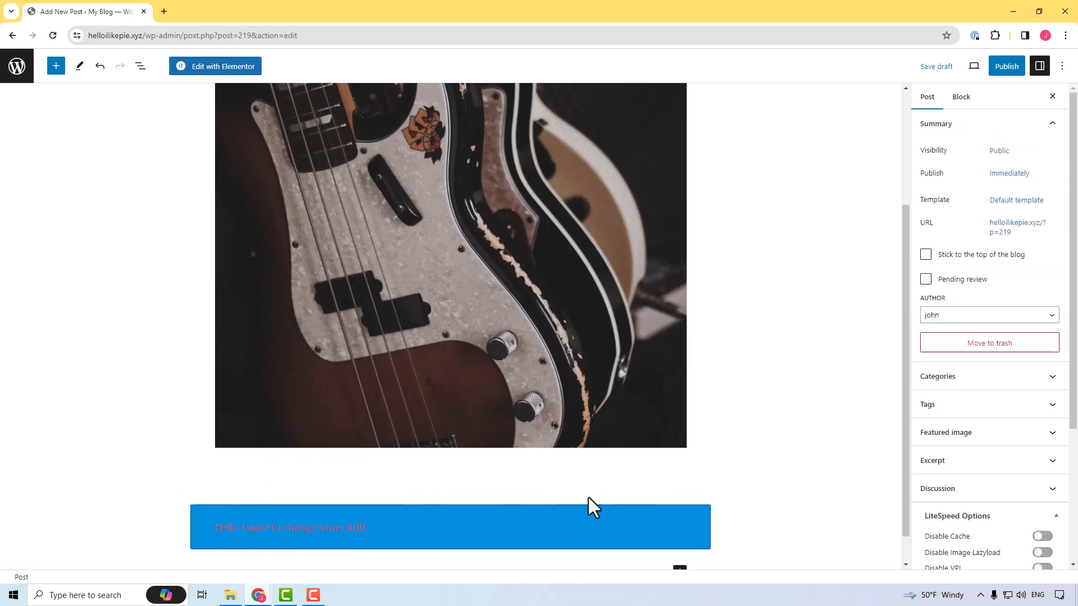
{"action": "left_click", "coordinate": [651, 478]}
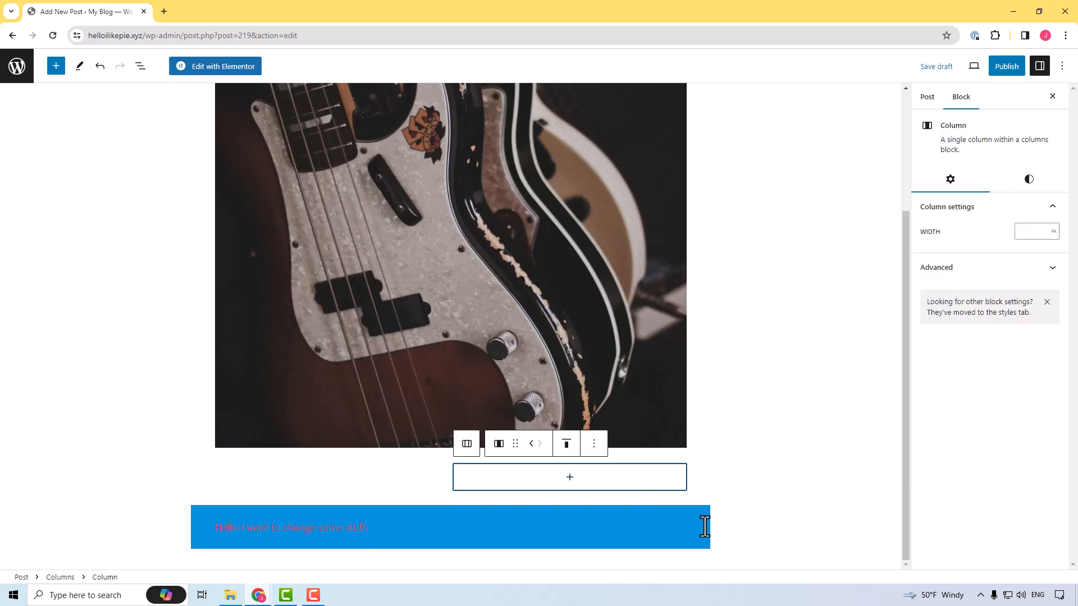
Step: Append ". Hello" to the end of the blue paragraph's text
{"action": "left_click", "coordinate": [542, 543]}
{"action": "type", "text": "."}
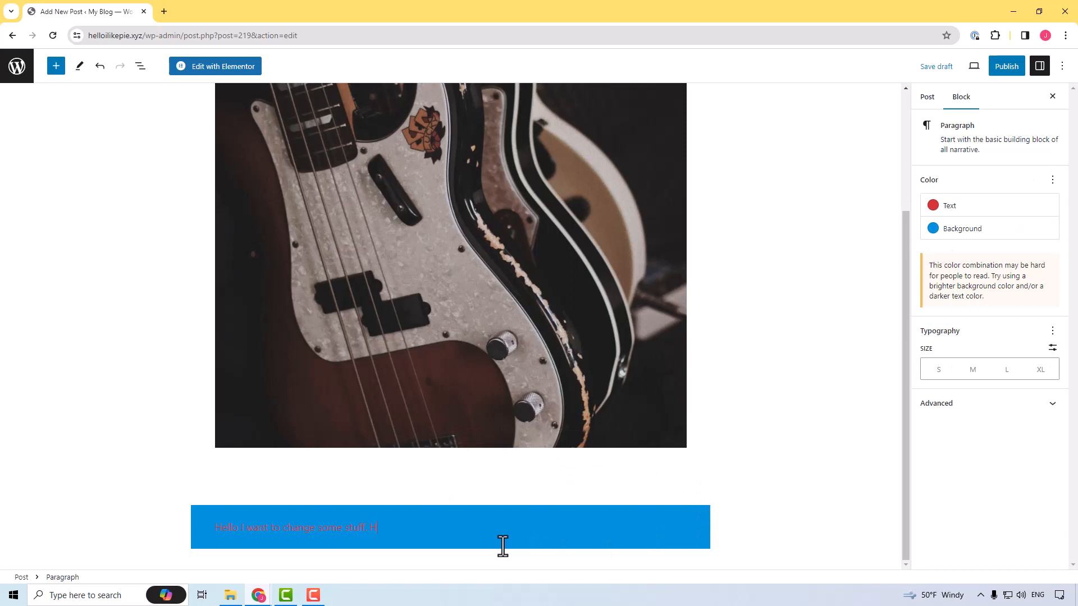
{"action": "type", "text": " Hello"}
Step: Add three paragraphs below the blue one reading "hello more", "more text" and "more text", followed by an empty paragraph
{"action": "key", "text": "Return"}
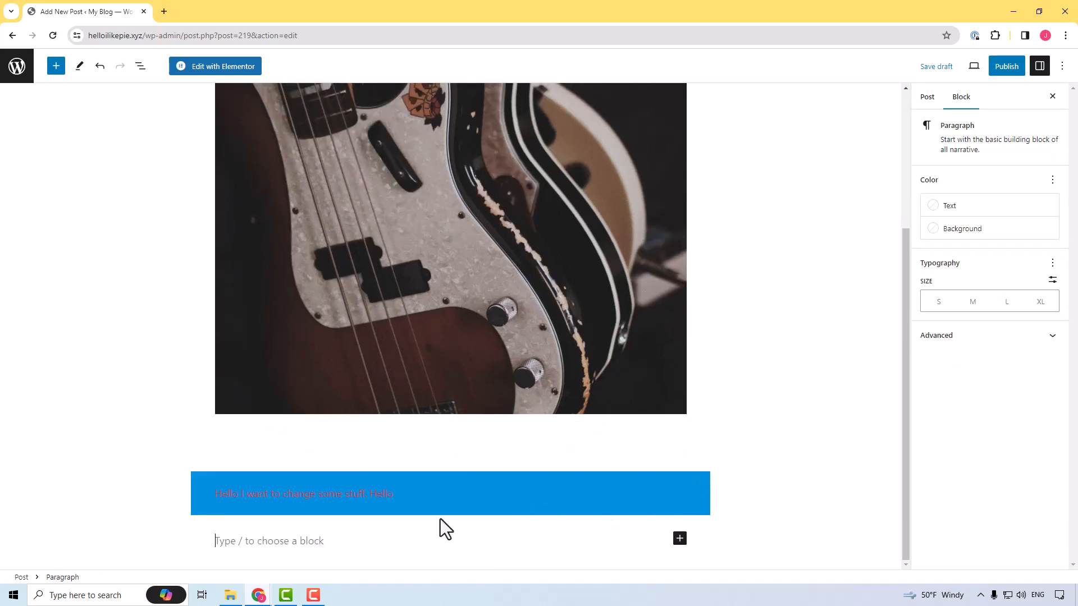
{"action": "type", "text": "hello more"}
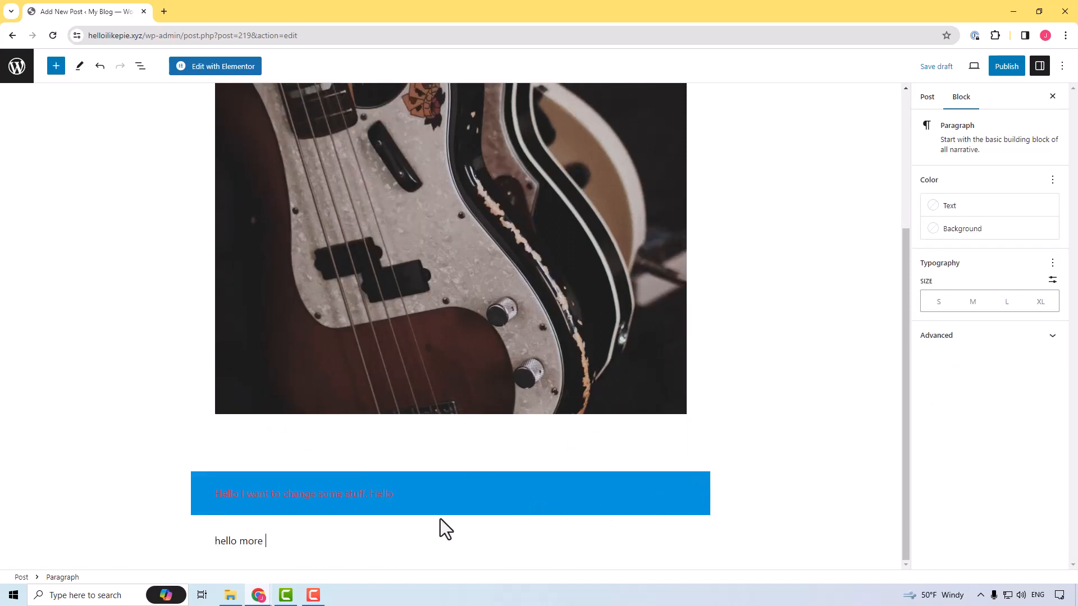
{"action": "key", "text": "Return"}
{"action": "type", "text": "more tex"}
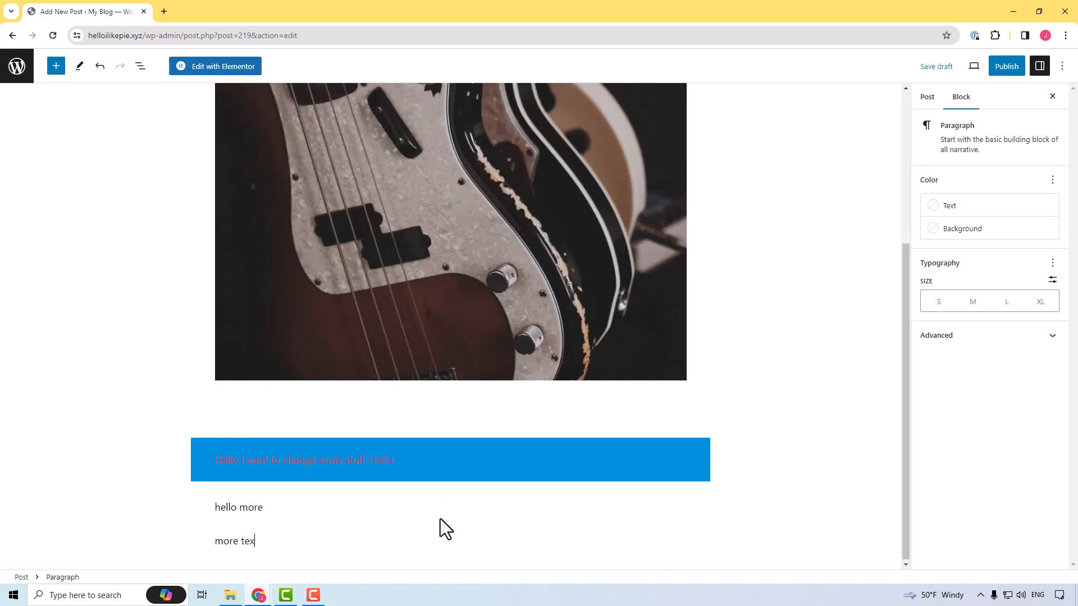
{"action": "type", "text": "t"}
{"action": "key", "text": "Return"}
{"action": "type", "text": "more t"}
{"action": "key", "text": "Return"}
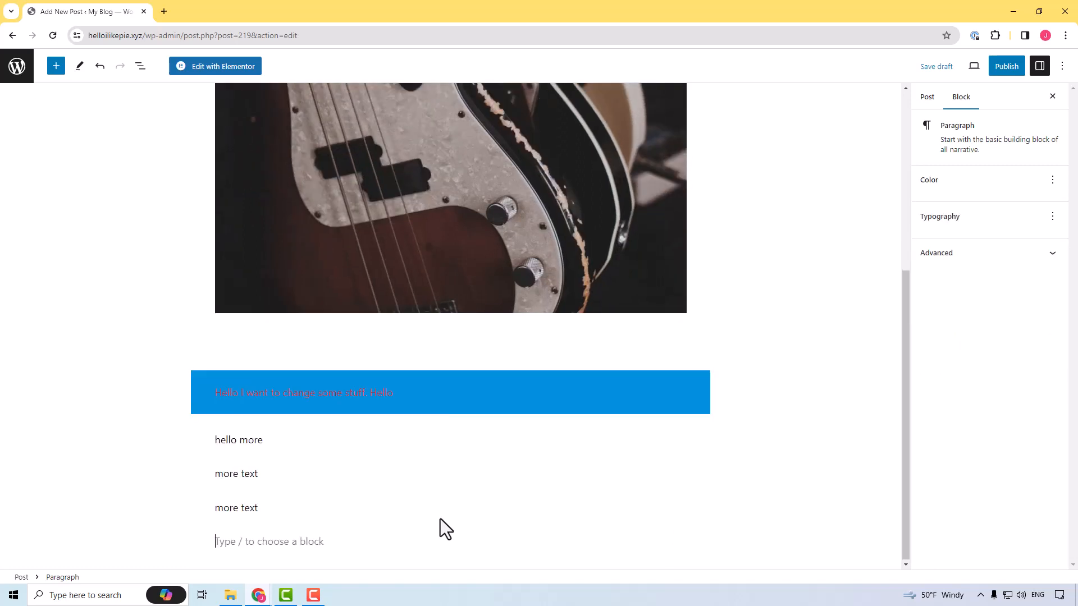
Step: Insert a Paragraph block with the text "Paragraph ONE" in the first column below the guitar image
{"action": "scroll", "coordinate": [386, 471], "scroll_direction": "up", "scroll_amount": 2}
{"action": "left_click", "coordinate": [325, 453]}
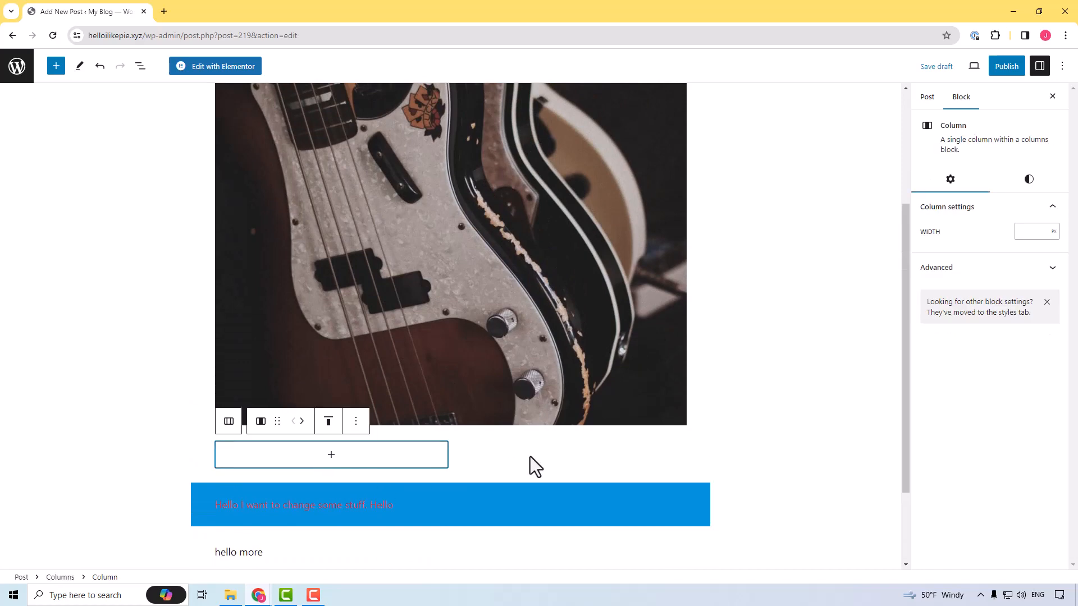
{"action": "left_click", "coordinate": [546, 455]}
{"action": "left_click", "coordinate": [364, 453]}
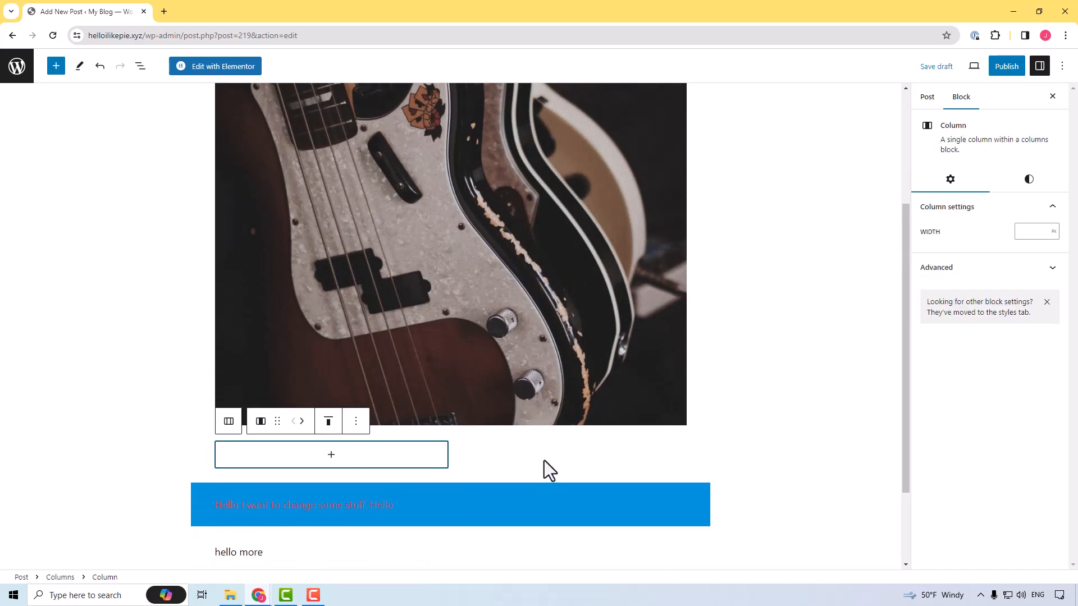
{"action": "left_click", "coordinate": [339, 461]}
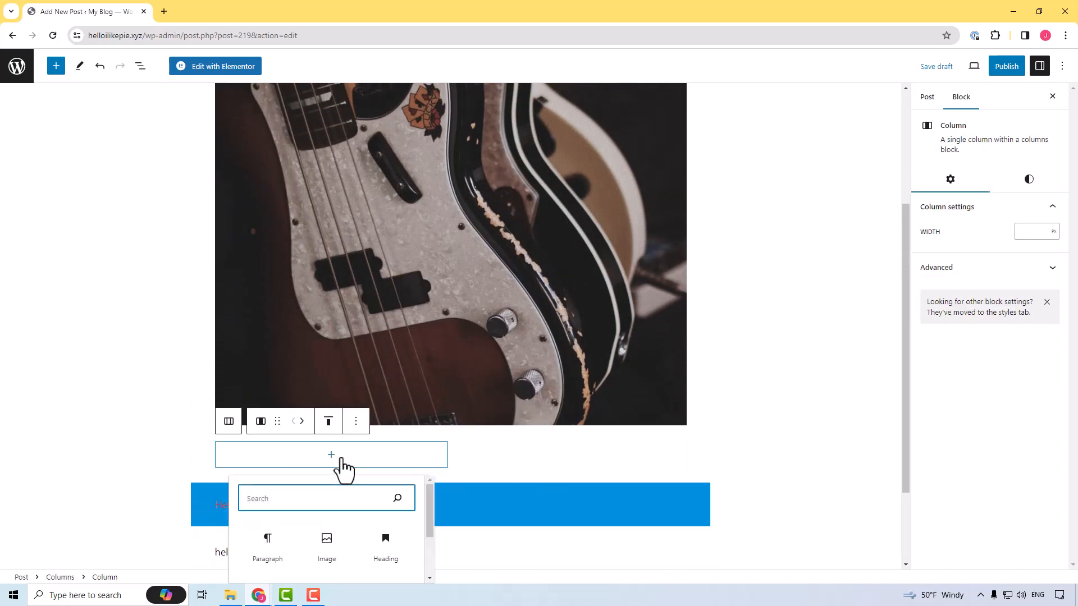
{"action": "left_click", "coordinate": [270, 551]}
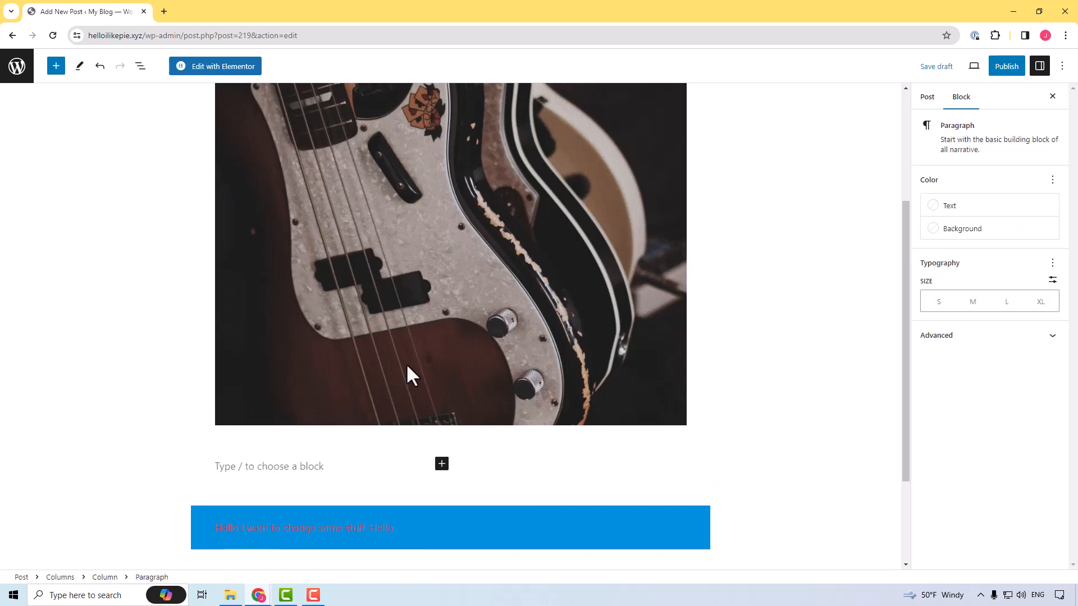
{"action": "type", "text": "H"}
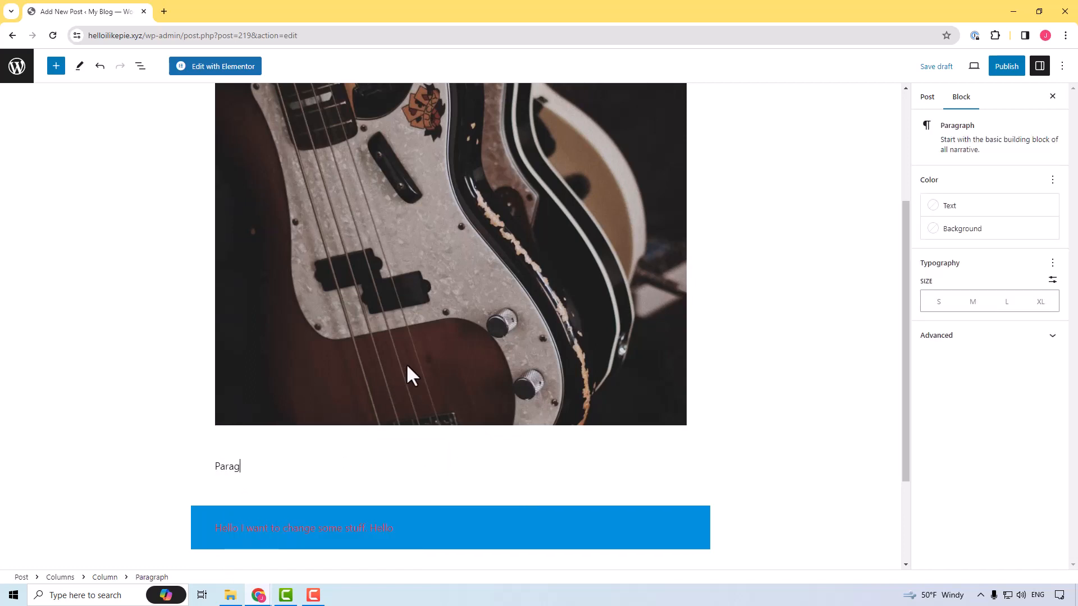
{"action": "type", "text": "aragraph ONE"}
Step: Insert a Paragraph block with the text "Paragraph two" in the second column
{"action": "left_click", "coordinate": [561, 466]}
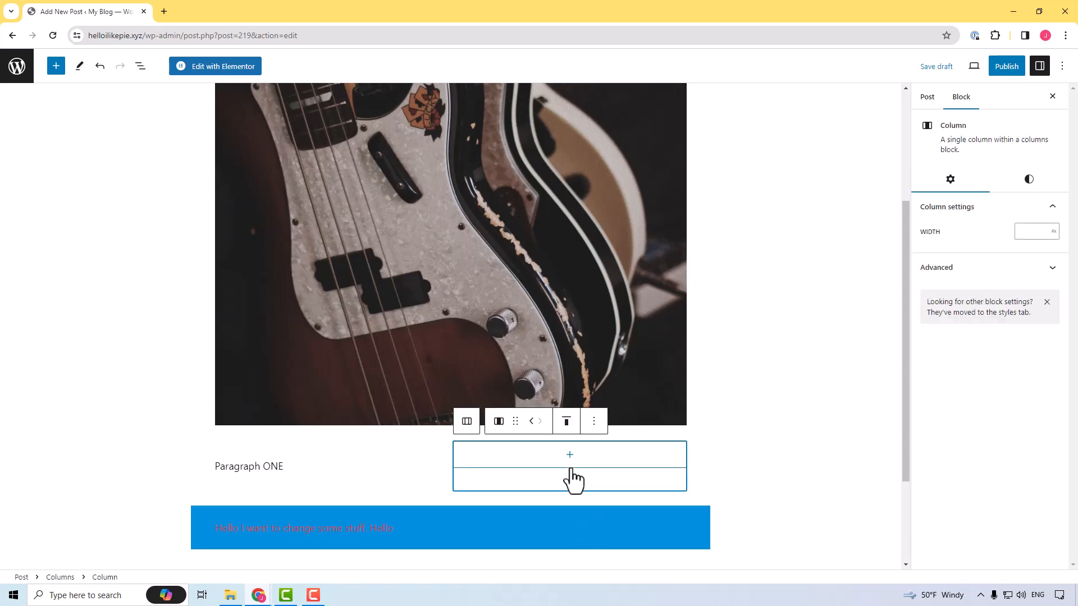
{"action": "left_click", "coordinate": [550, 465]}
{"action": "left_click", "coordinate": [507, 547]}
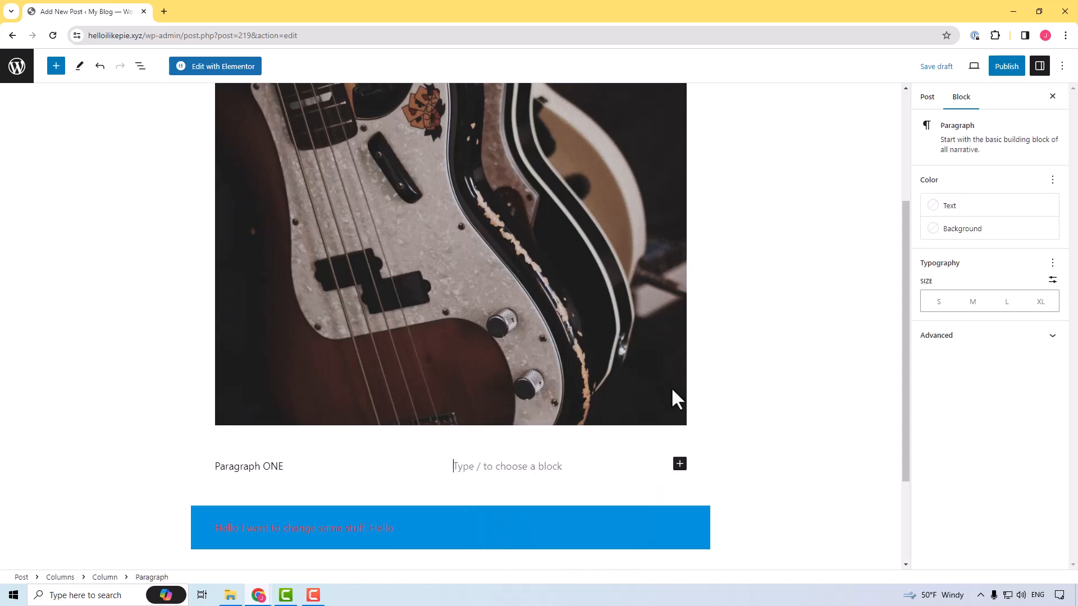
{"action": "type", "text": "Parag"}
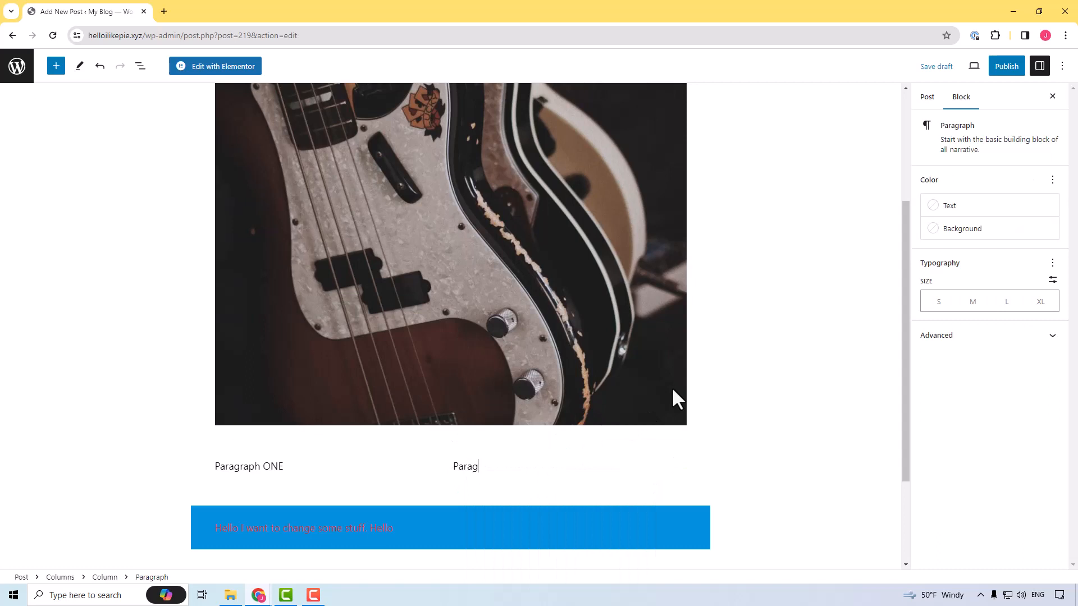
{"action": "type", "text": "raph two"}
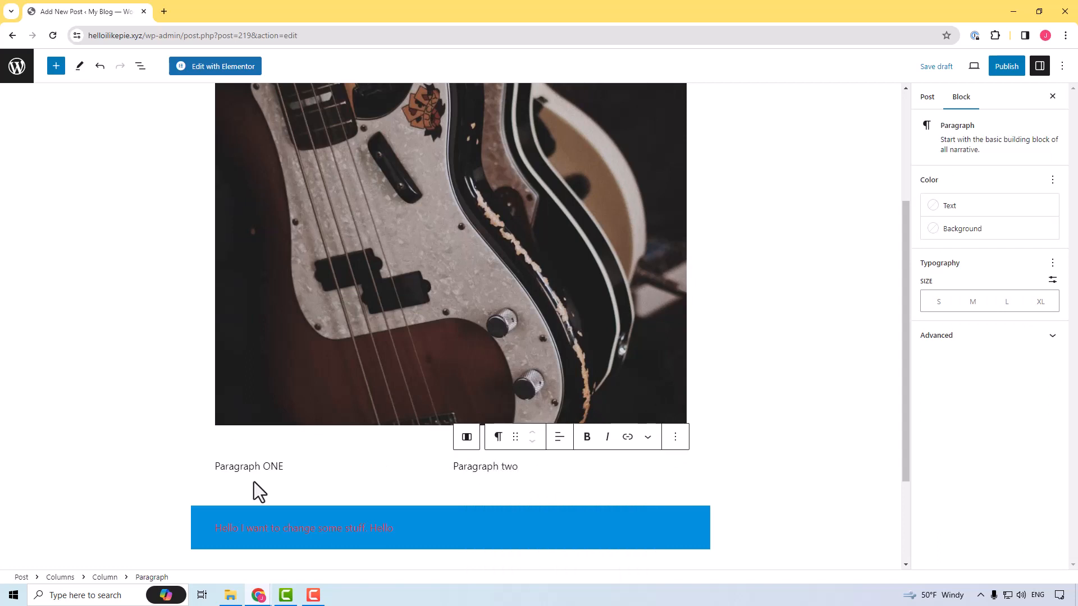
{"action": "left_click", "coordinate": [311, 456]}
{"action": "scroll", "coordinate": [314, 450], "scroll_direction": "down", "scroll_amount": 3}
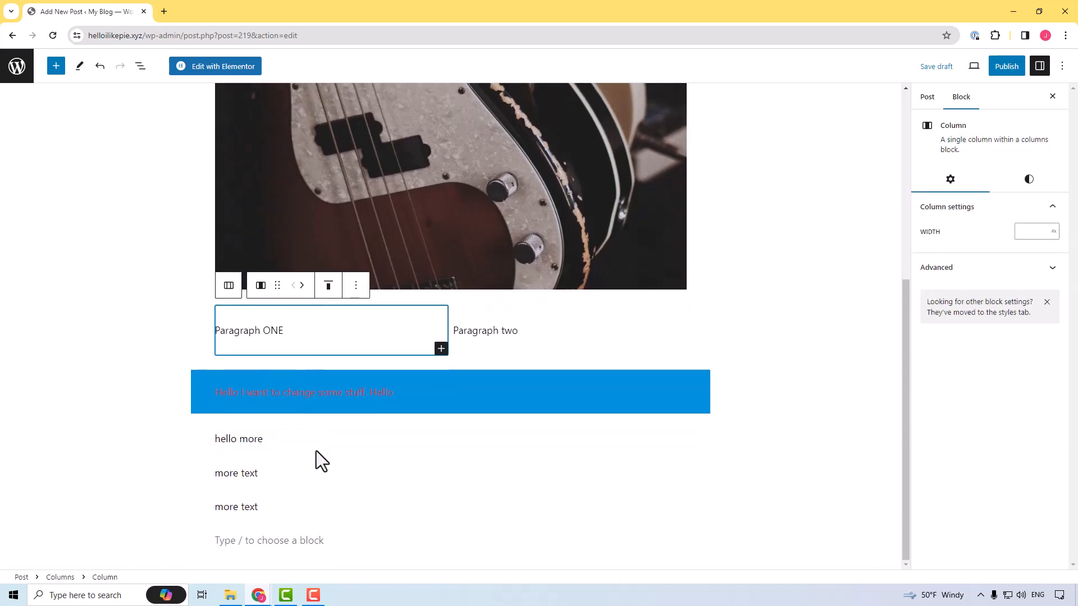
{"action": "scroll", "coordinate": [561, 327], "scroll_direction": "up", "scroll_amount": 1}
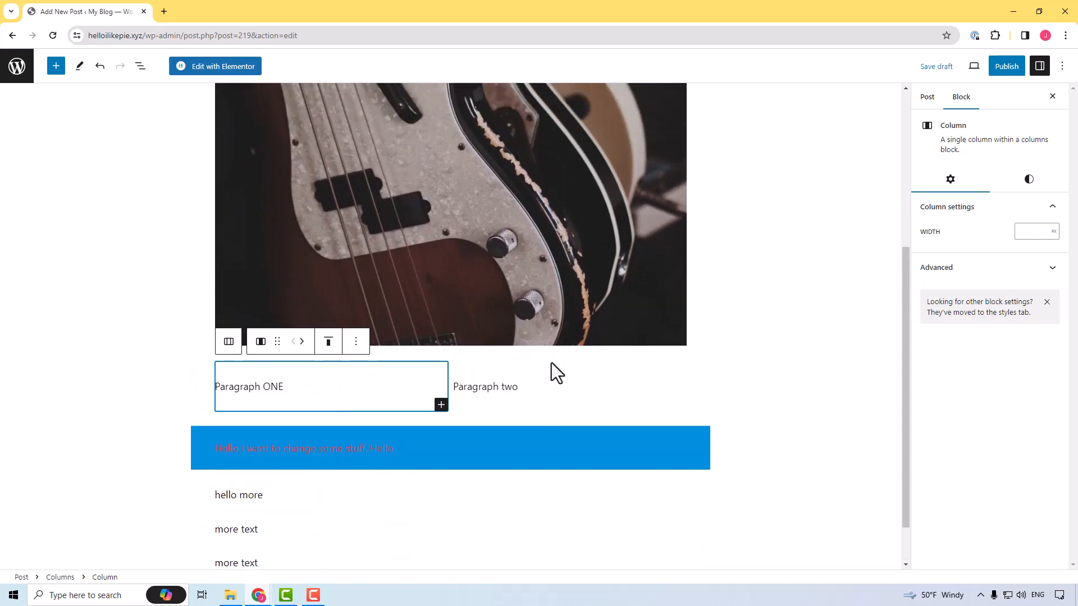
{"action": "left_click", "coordinate": [542, 383]}
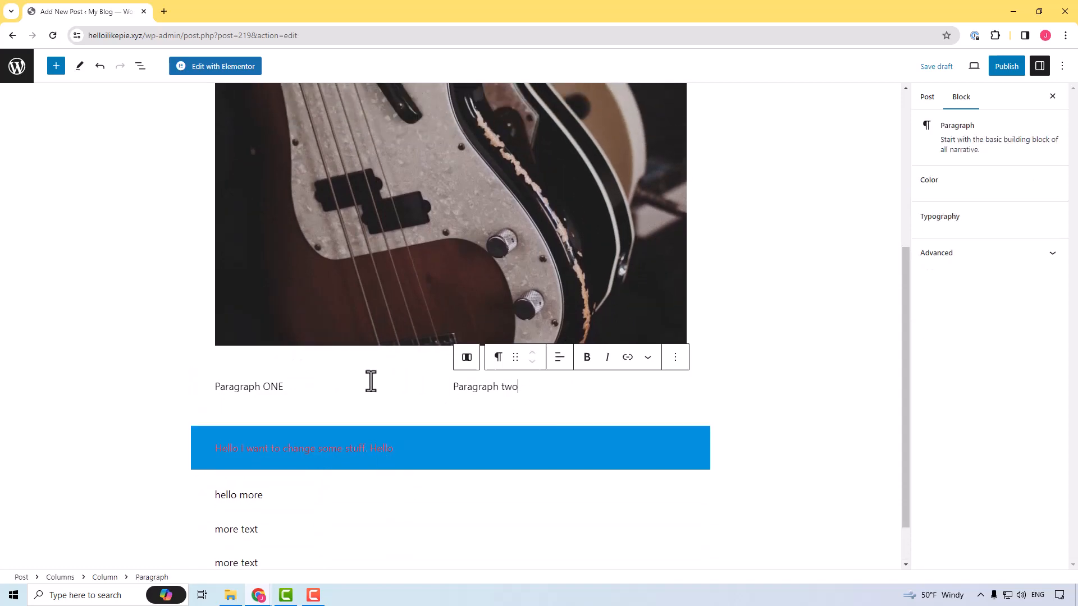
Step: Set the background colour of the "Paragraph ONE" block to Pale pink
{"action": "left_click", "coordinate": [326, 387]}
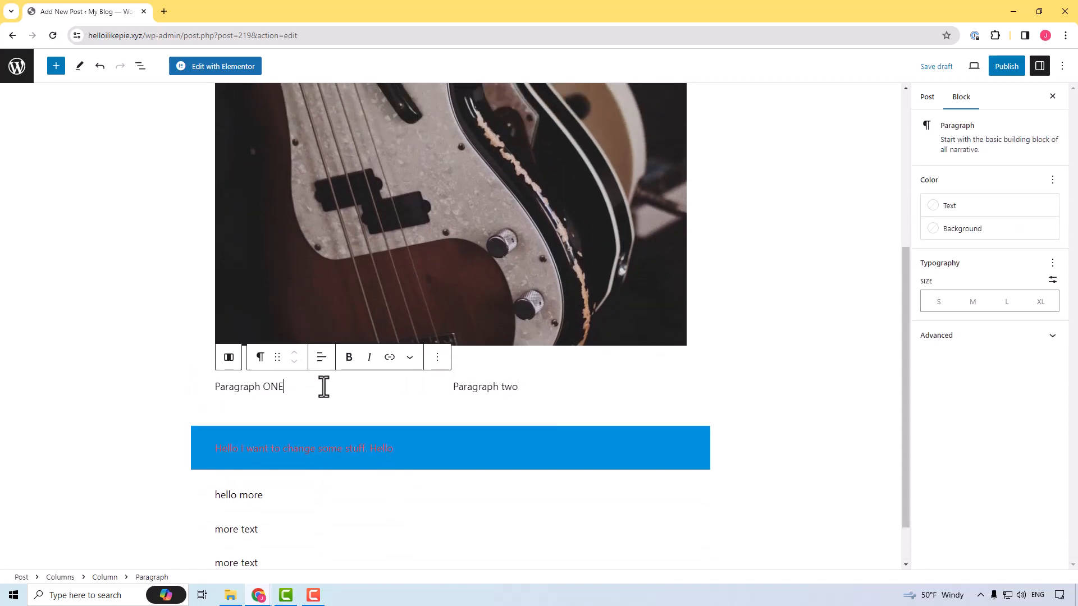
{"action": "left_click", "coordinate": [213, 374]}
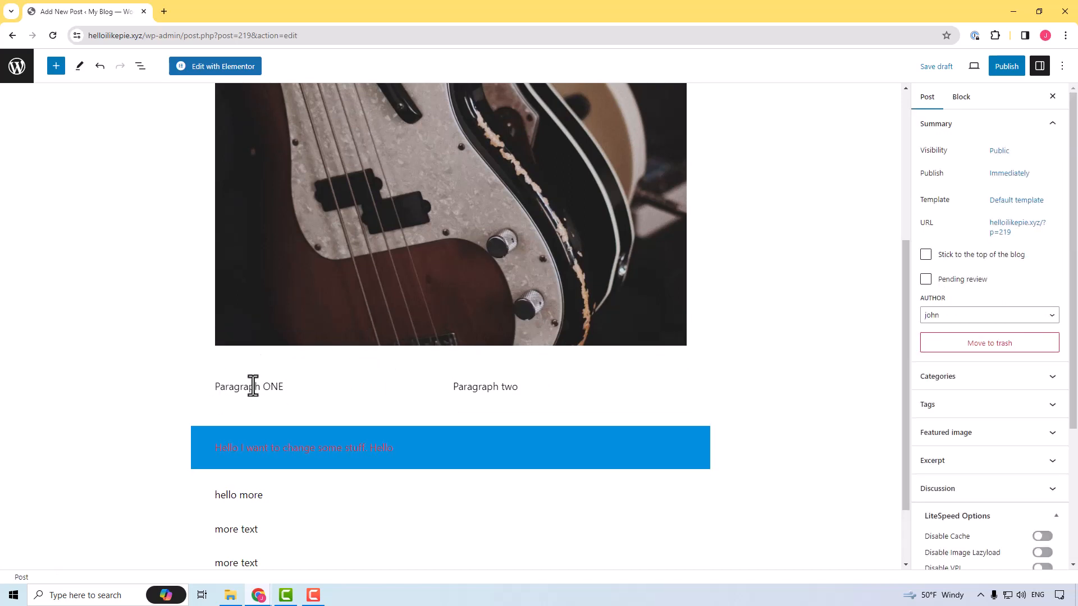
{"action": "left_click", "coordinate": [283, 387]}
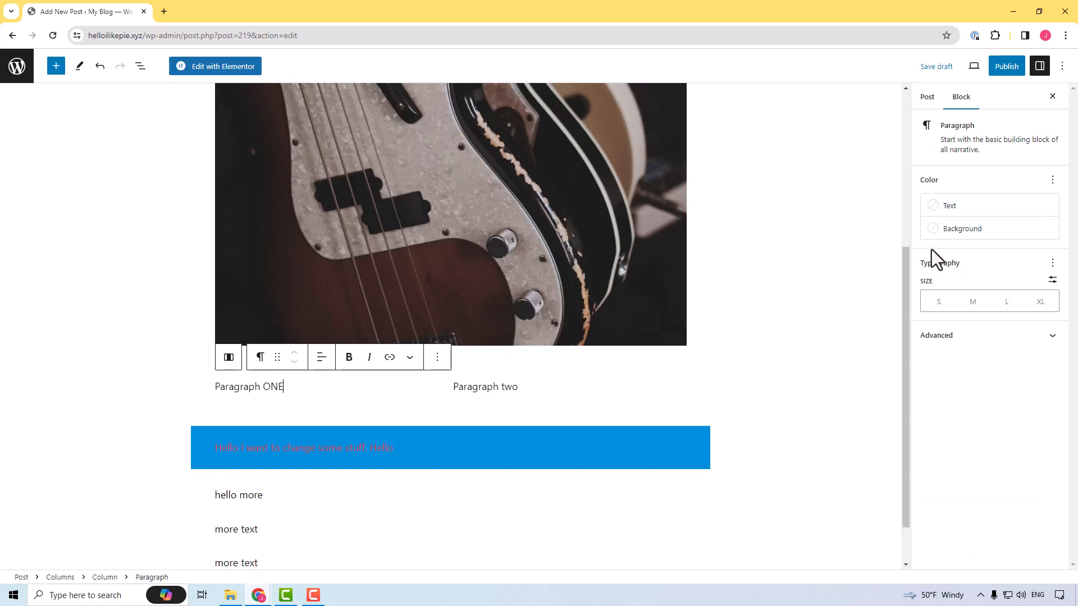
{"action": "left_click", "coordinate": [936, 230]}
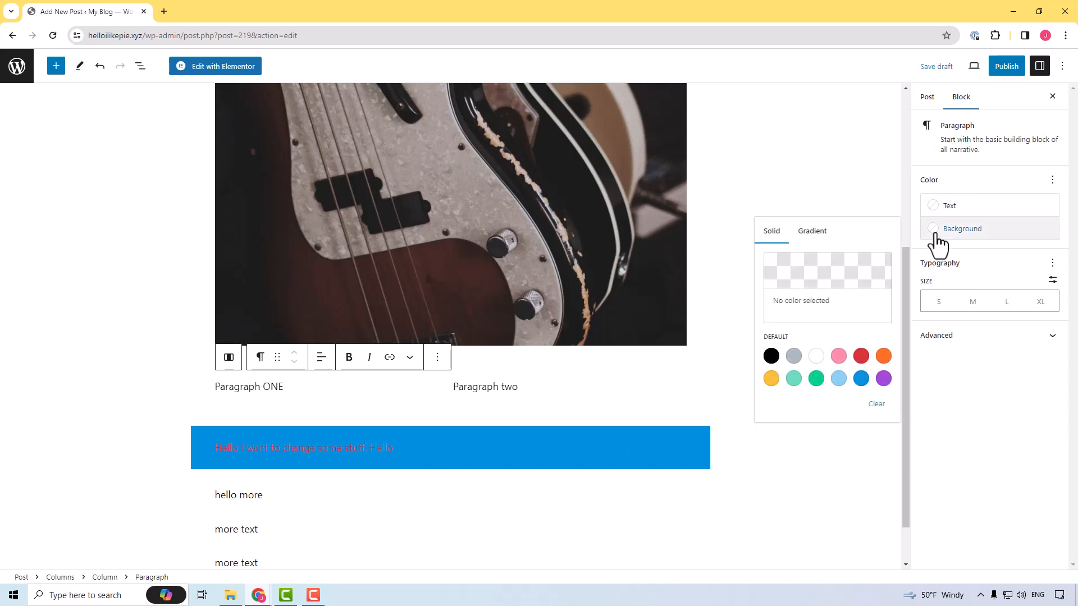
{"action": "left_click", "coordinate": [838, 358]}
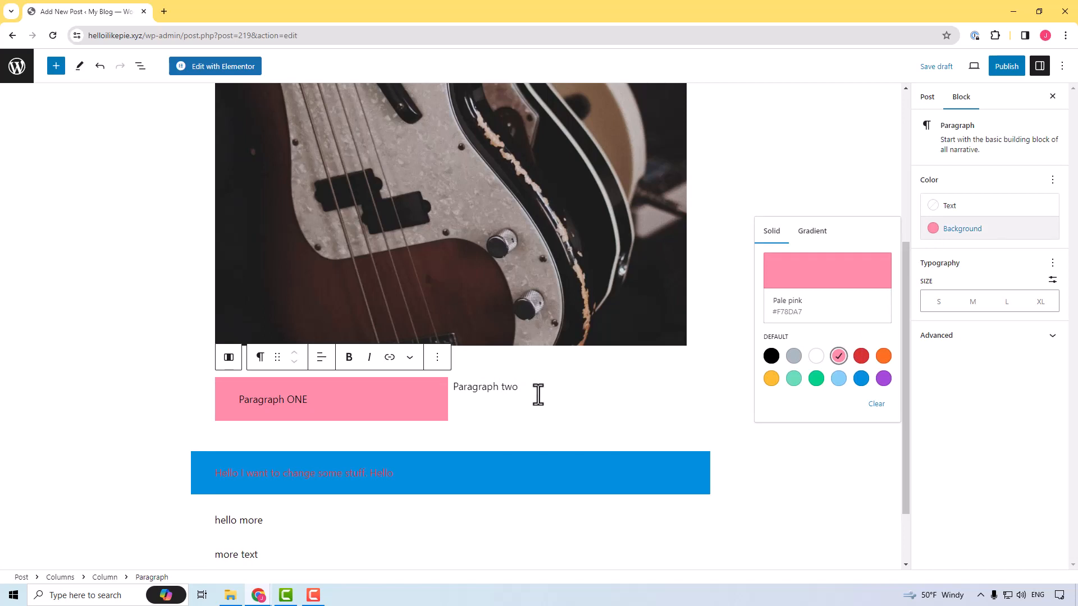
Step: Set the background colour of the "Paragraph two" block to the light green default swatch
{"action": "left_click", "coordinate": [510, 388]}
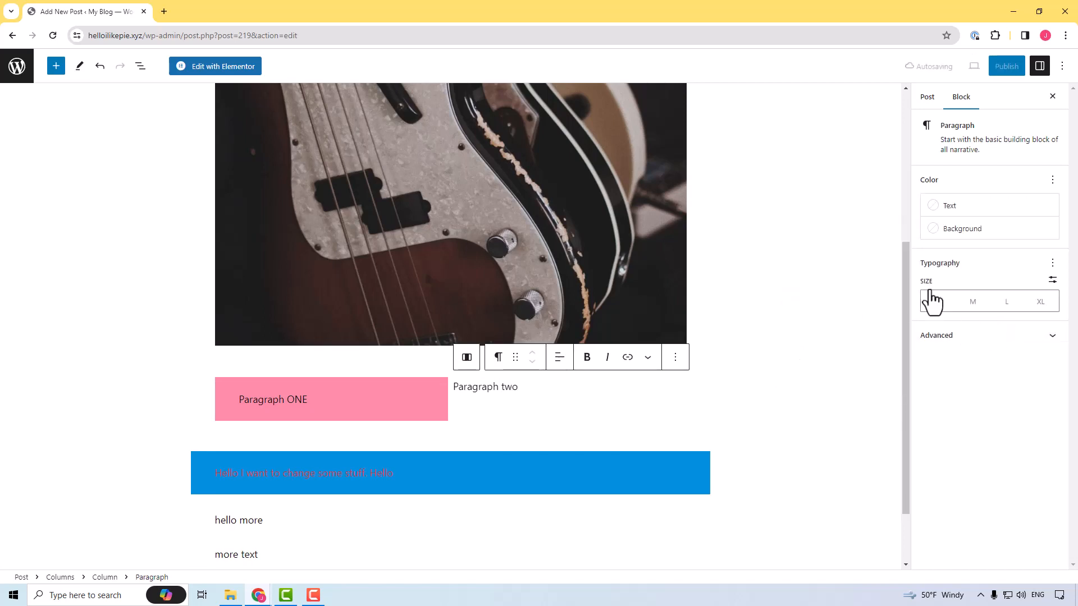
{"action": "left_click", "coordinate": [934, 240]}
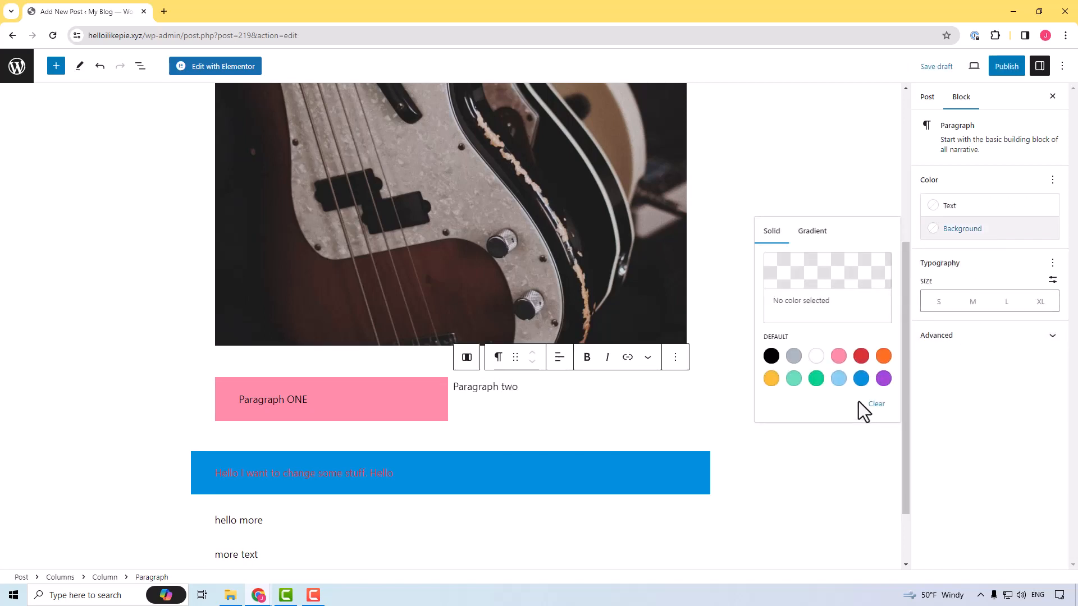
{"action": "left_click", "coordinate": [793, 382]}
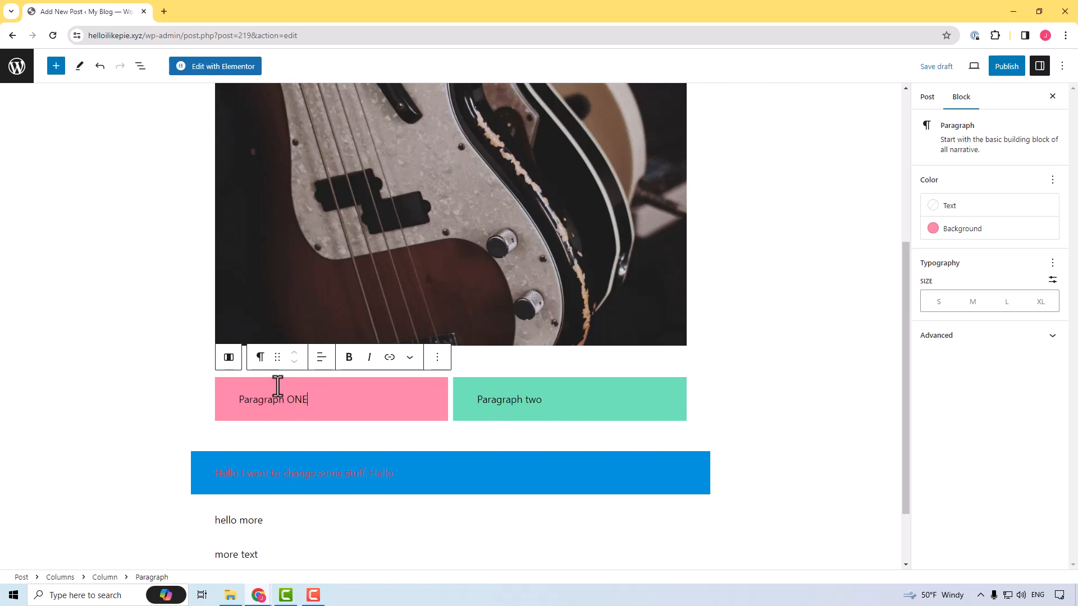
Step: Select the whole column containing "Paragraph ONE" and move it to the right of the "Paragraph two" column
{"action": "left_click", "coordinate": [224, 380]}
{"action": "left_click", "coordinate": [206, 369]}
{"action": "left_click", "coordinate": [235, 368]}
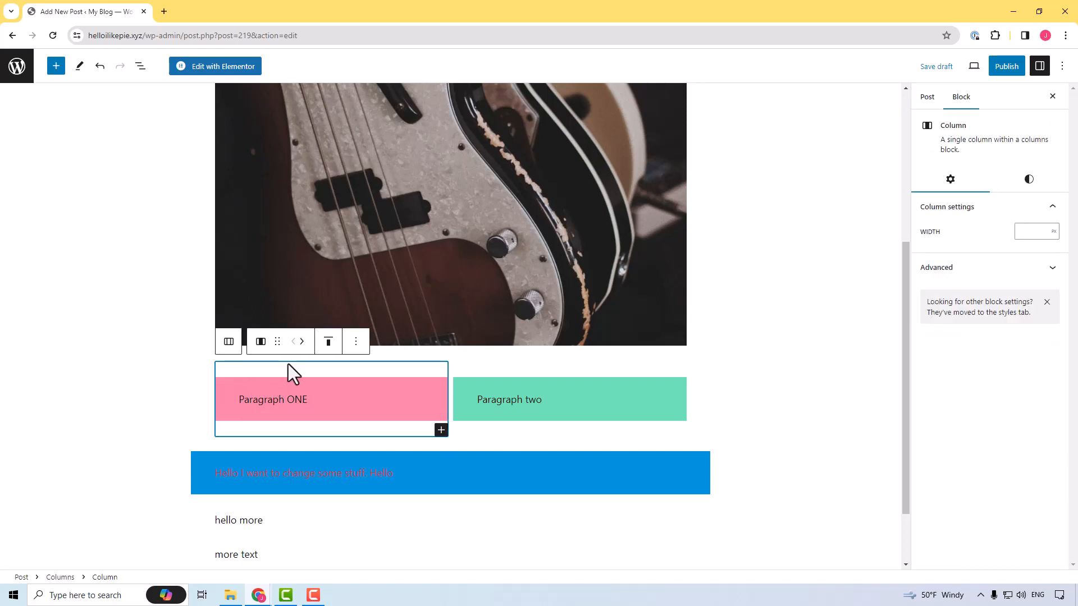
{"action": "left_click", "coordinate": [287, 403]}
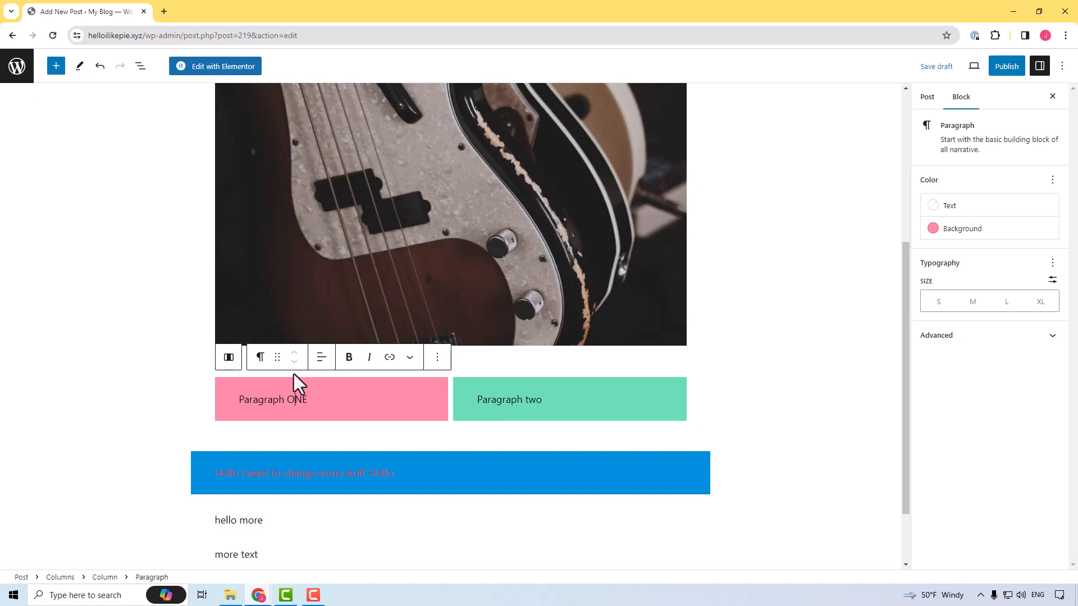
{"action": "left_click", "coordinate": [223, 375]}
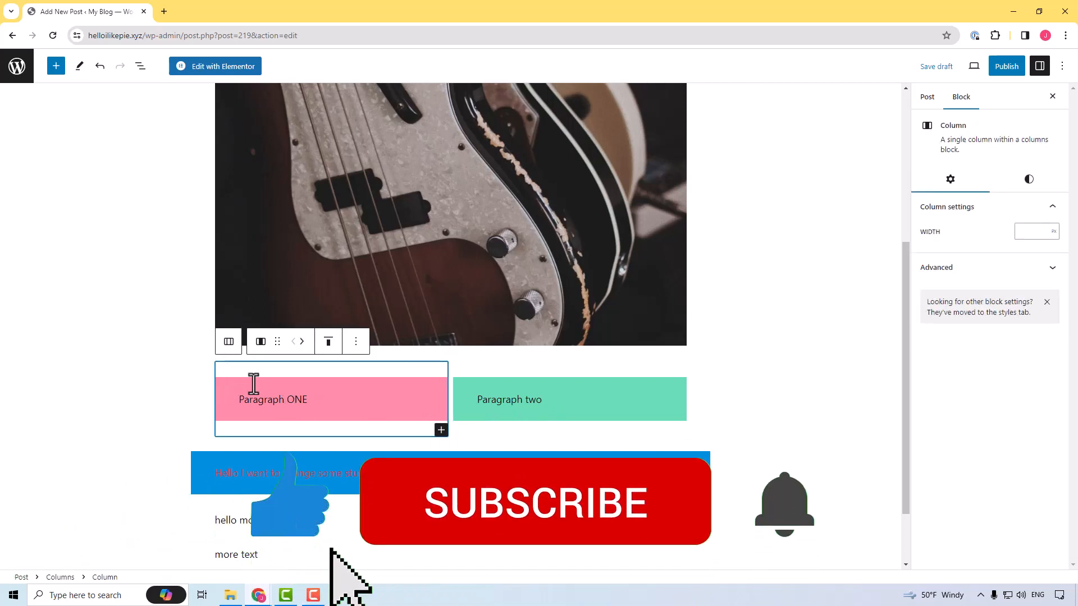
{"action": "left_click", "coordinate": [302, 342]}
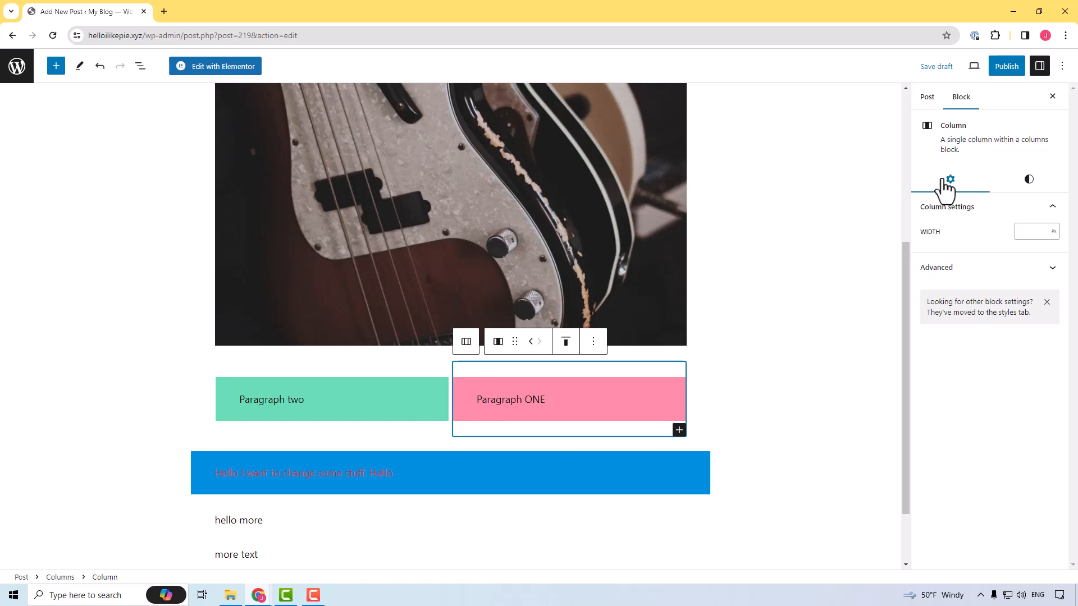
Step: Set the background colour of the column containing "Paragraph ONE" to Cyan bluish gray
{"action": "left_click", "coordinate": [1030, 180]}
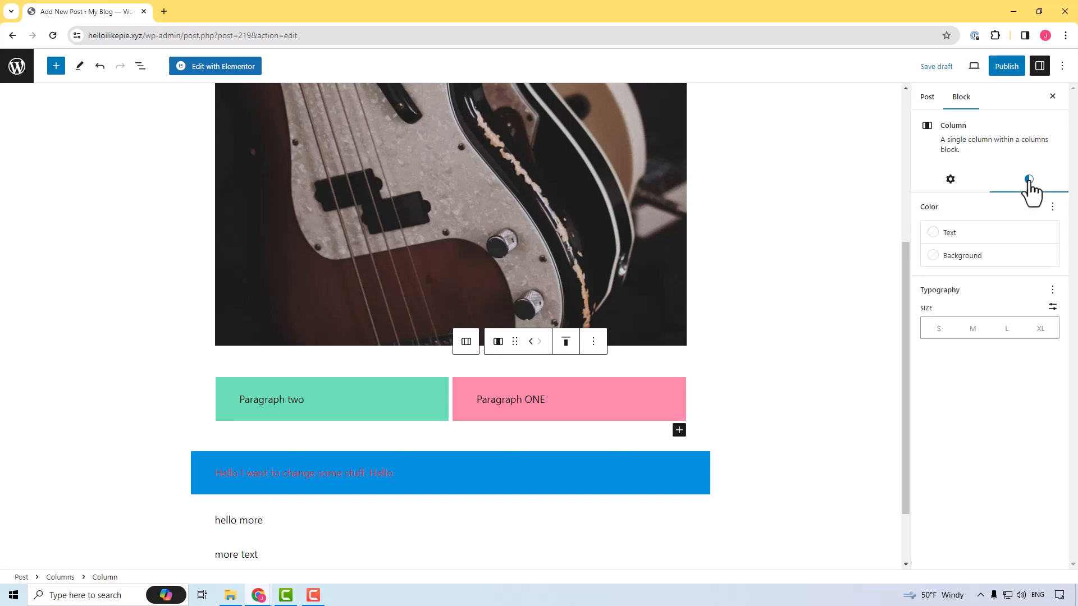
{"action": "left_click", "coordinate": [949, 256]}
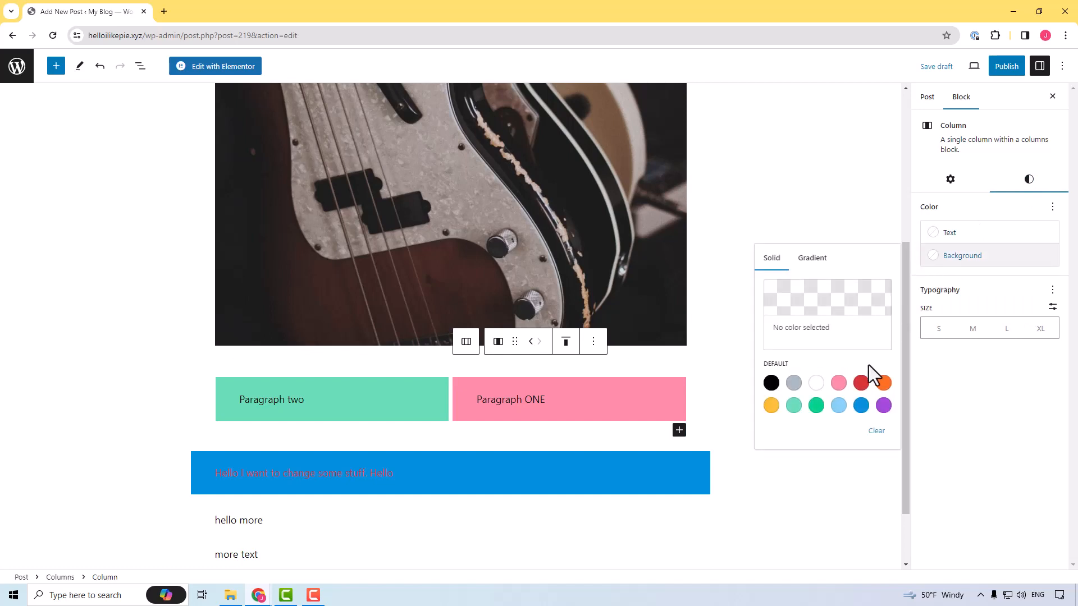
{"action": "left_click", "coordinate": [793, 383]}
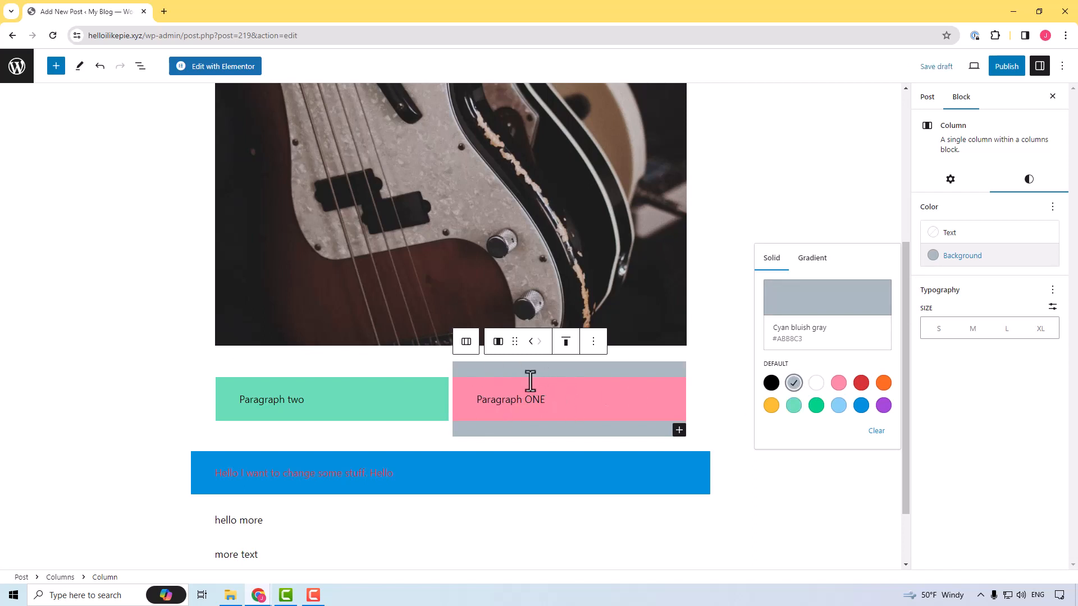
Step: Move the column containing "Paragraph two" to the right of the "Paragraph ONE" column and back again
{"action": "left_click", "coordinate": [427, 372]}
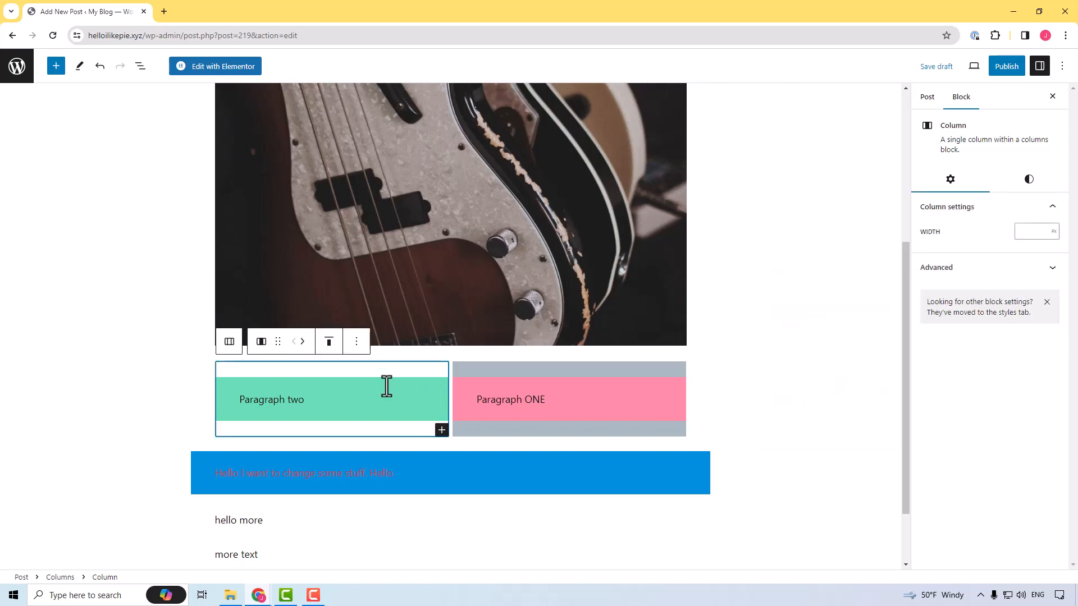
{"action": "left_click", "coordinate": [302, 343]}
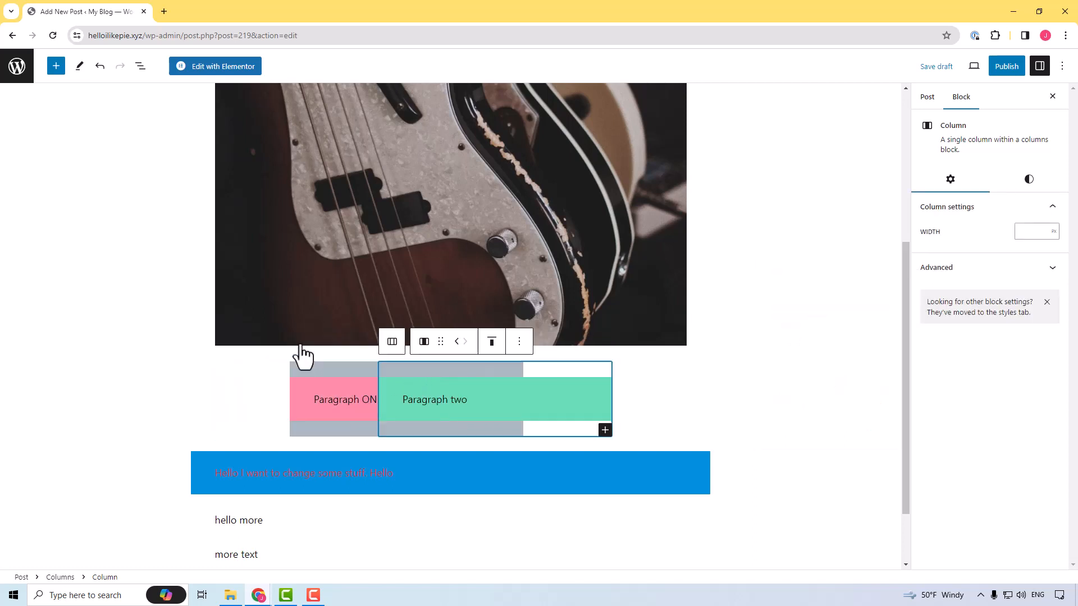
{"action": "left_click", "coordinate": [529, 343]}
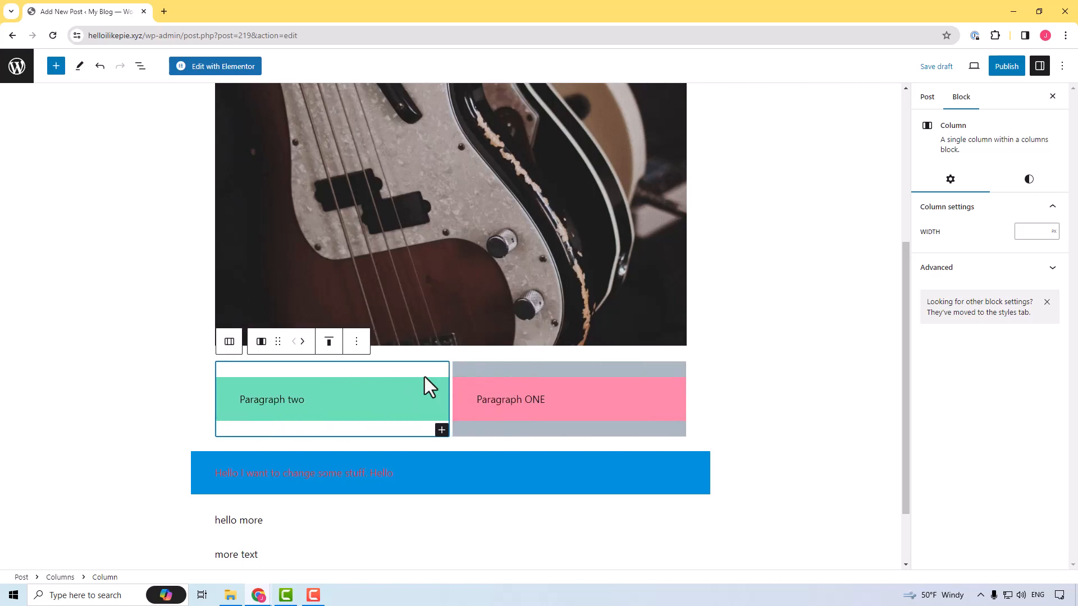
Step: Set the background colour of the column containing "Paragraph two" to Pale cyan blue
{"action": "left_click", "coordinate": [395, 404]}
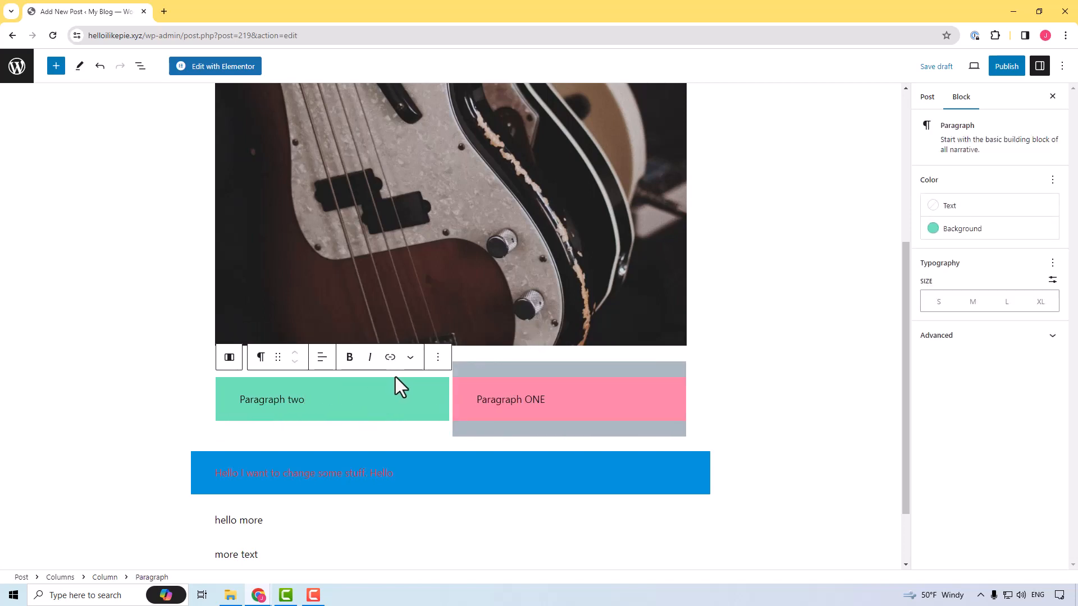
{"action": "left_click", "coordinate": [405, 427]}
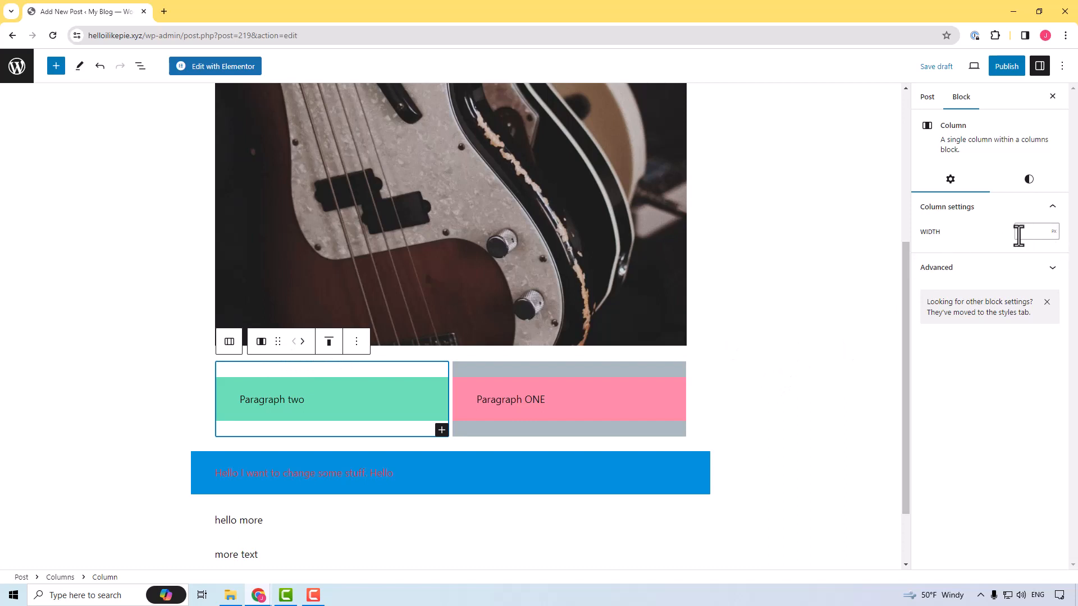
{"action": "left_click", "coordinate": [1045, 272]}
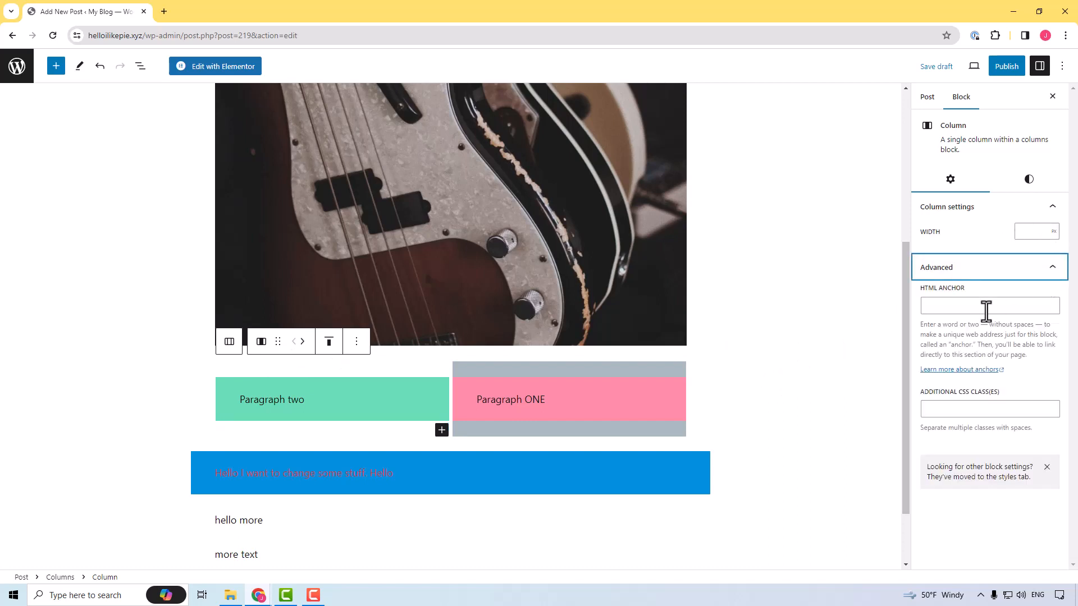
{"action": "left_click", "coordinate": [1027, 270]}
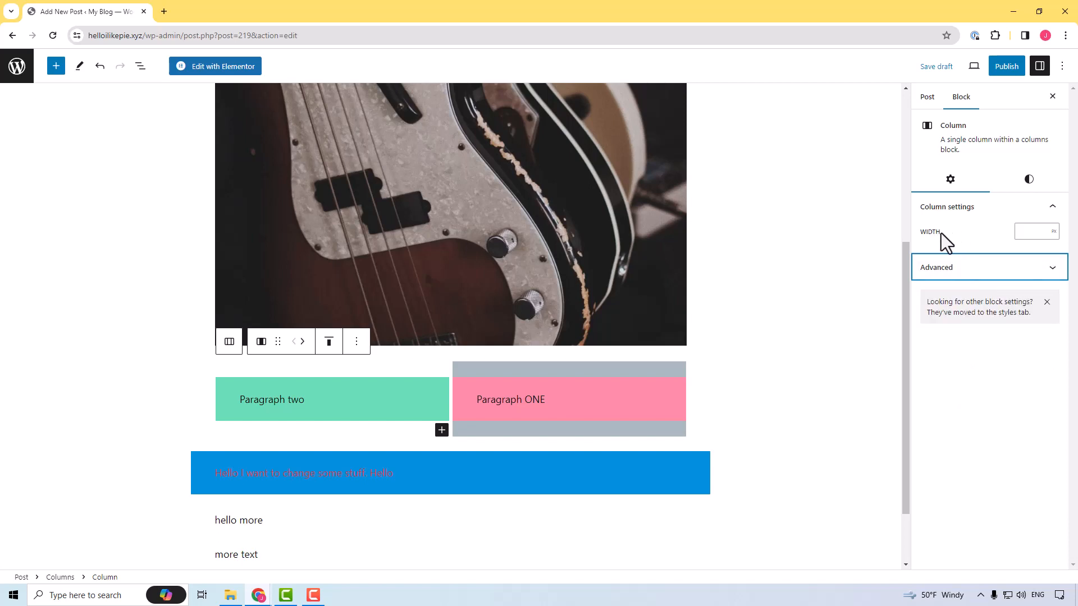
{"action": "left_click", "coordinate": [1025, 181]}
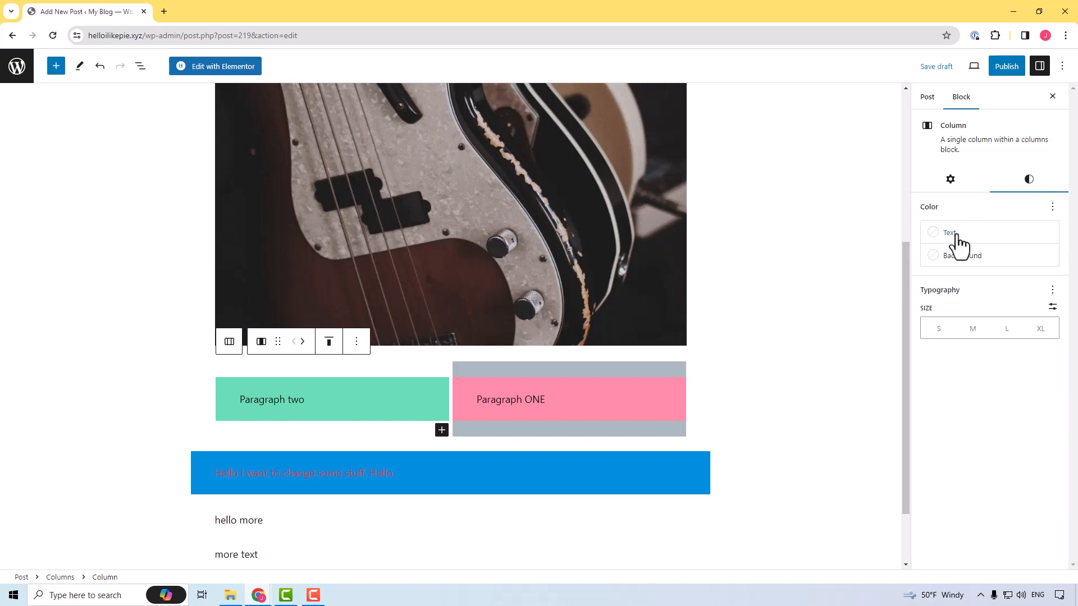
{"action": "left_click", "coordinate": [938, 259]}
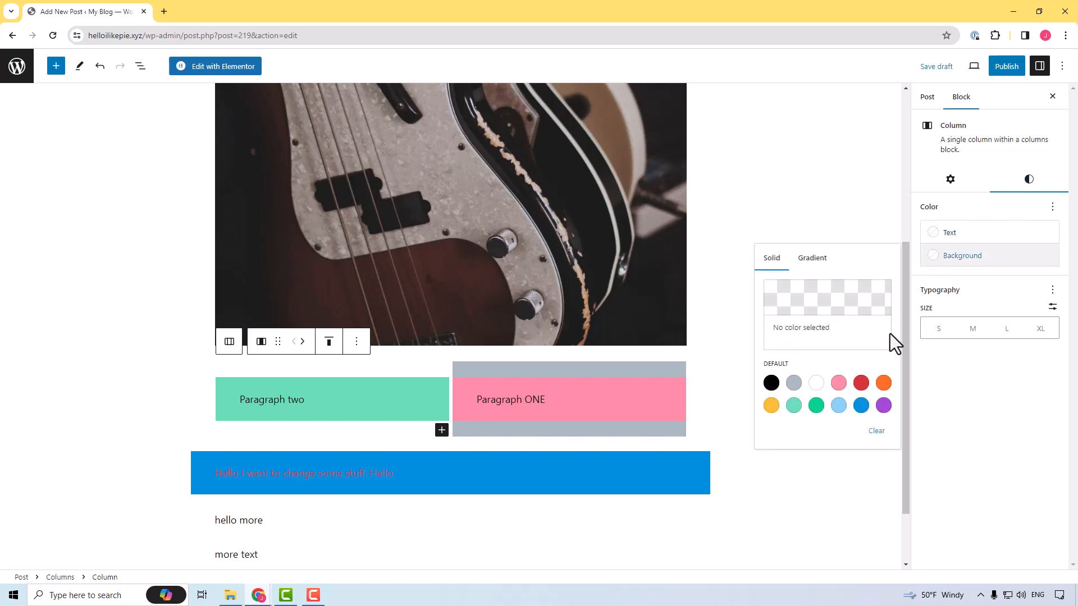
{"action": "left_click", "coordinate": [839, 406]}
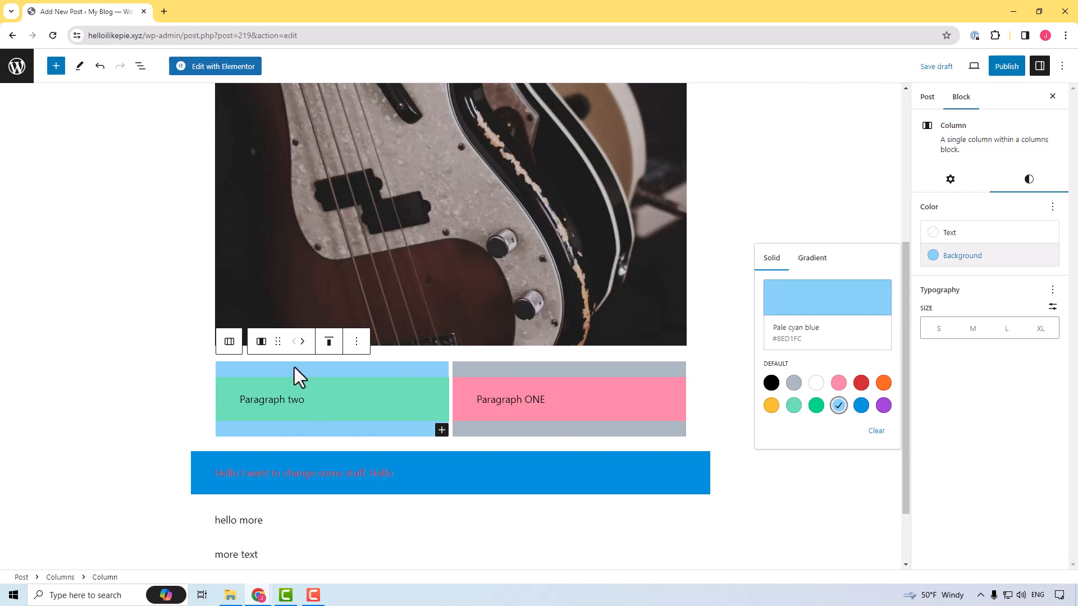
Step: Swap the "Paragraph two" column with its neighbouring column and swap them back
{"action": "left_click", "coordinate": [301, 341]}
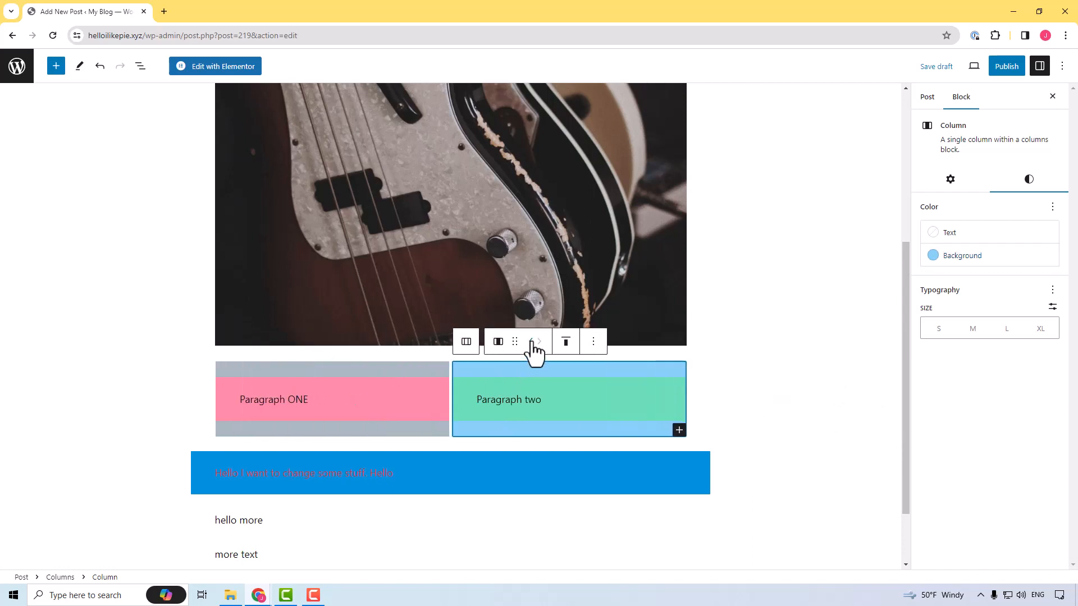
{"action": "left_click", "coordinate": [531, 342]}
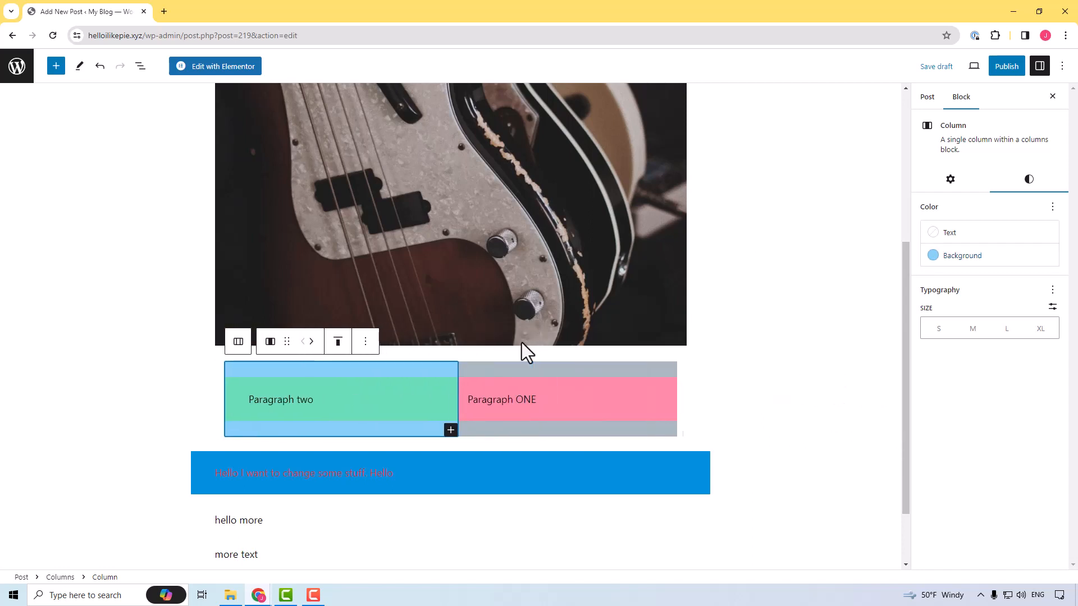
Step: Set the background colour of the whole Columns block to Vivid purple
{"action": "left_click", "coordinate": [669, 358]}
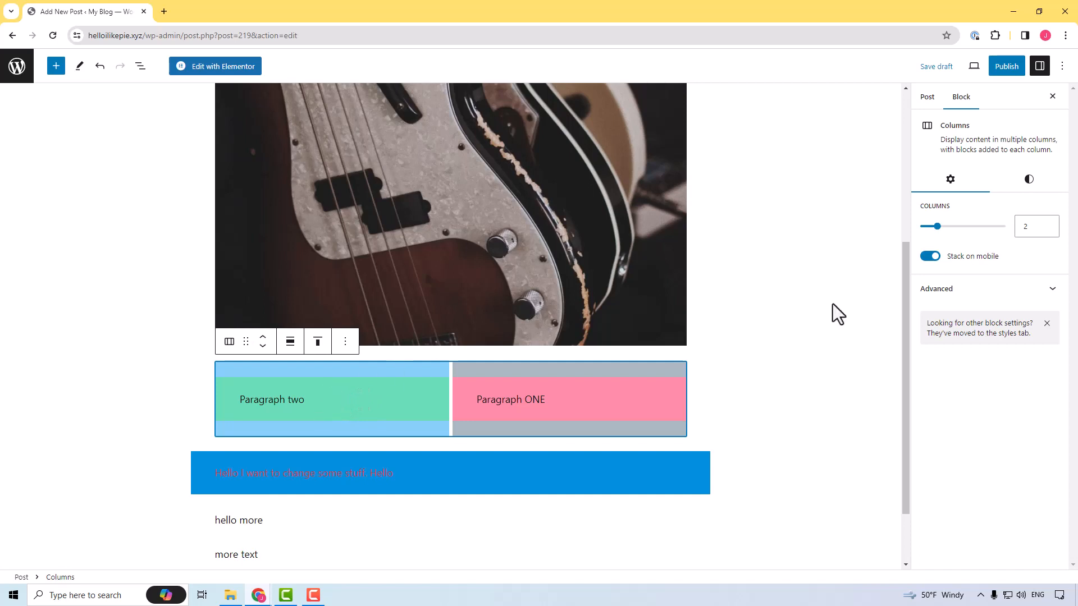
{"action": "left_click", "coordinate": [1028, 180]}
{"action": "left_click", "coordinate": [939, 256]}
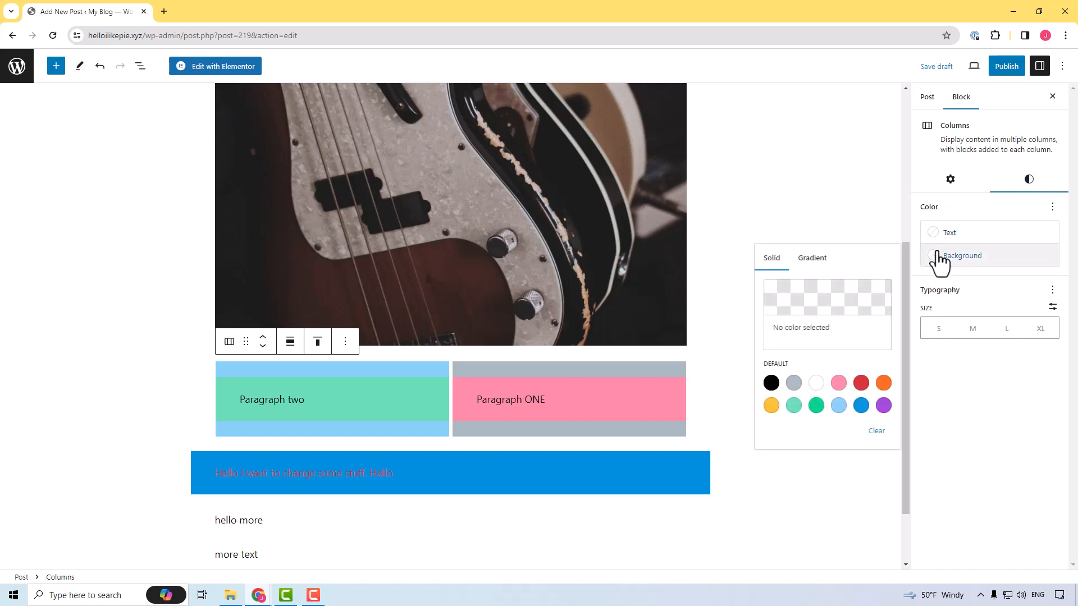
{"action": "left_click", "coordinate": [883, 406]}
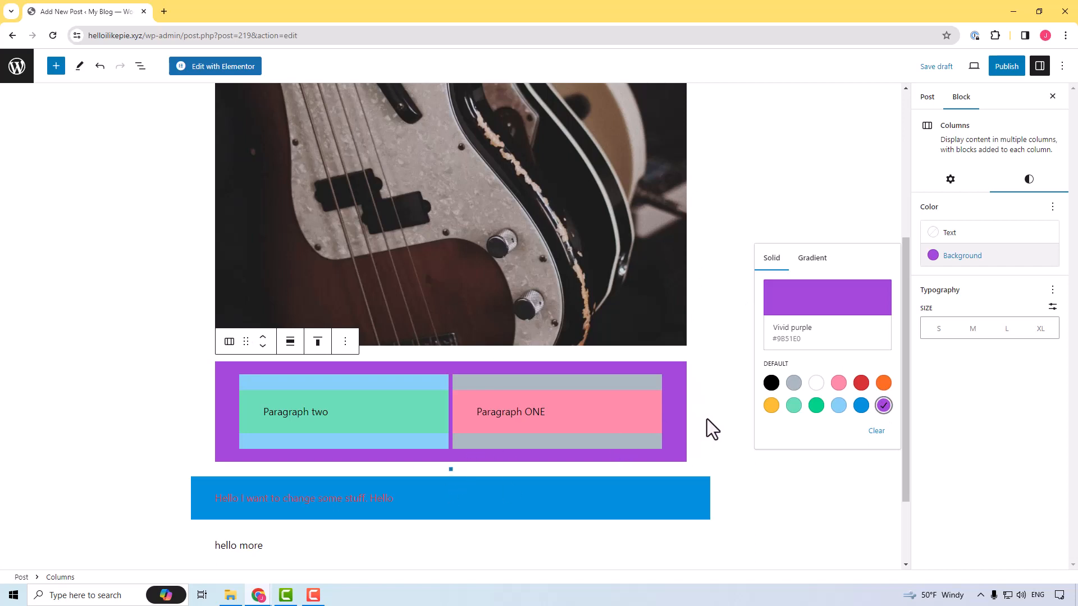
{"action": "left_click", "coordinate": [718, 284]}
{"action": "left_click", "coordinate": [406, 454]}
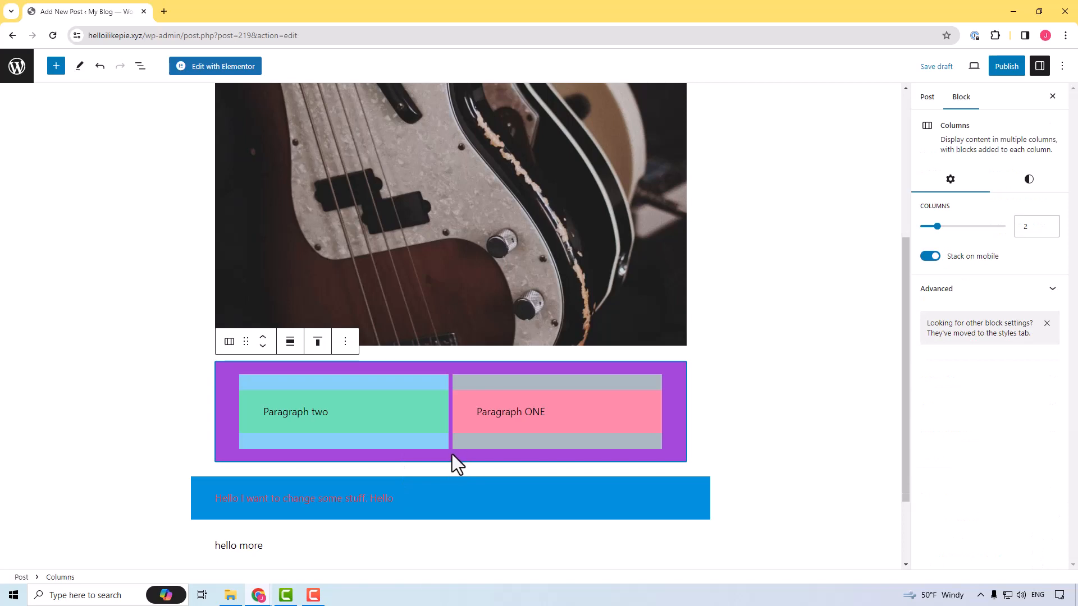
Step: Add a new paragraph reading "Hello more text" below "Paragraph two" in the same column
{"action": "left_click", "coordinate": [362, 412]}
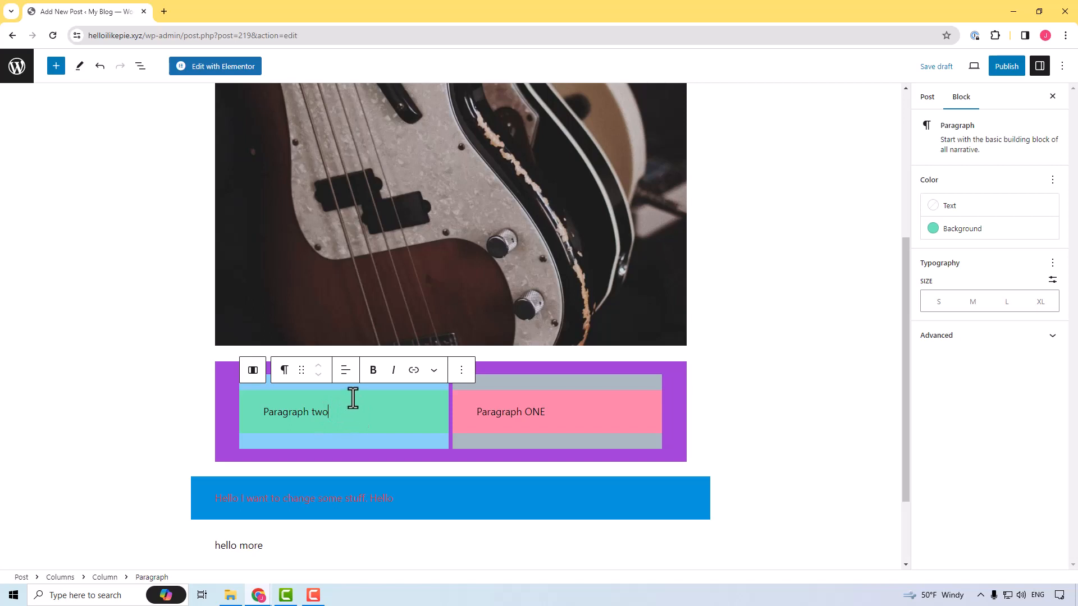
{"action": "key", "text": "Return"}
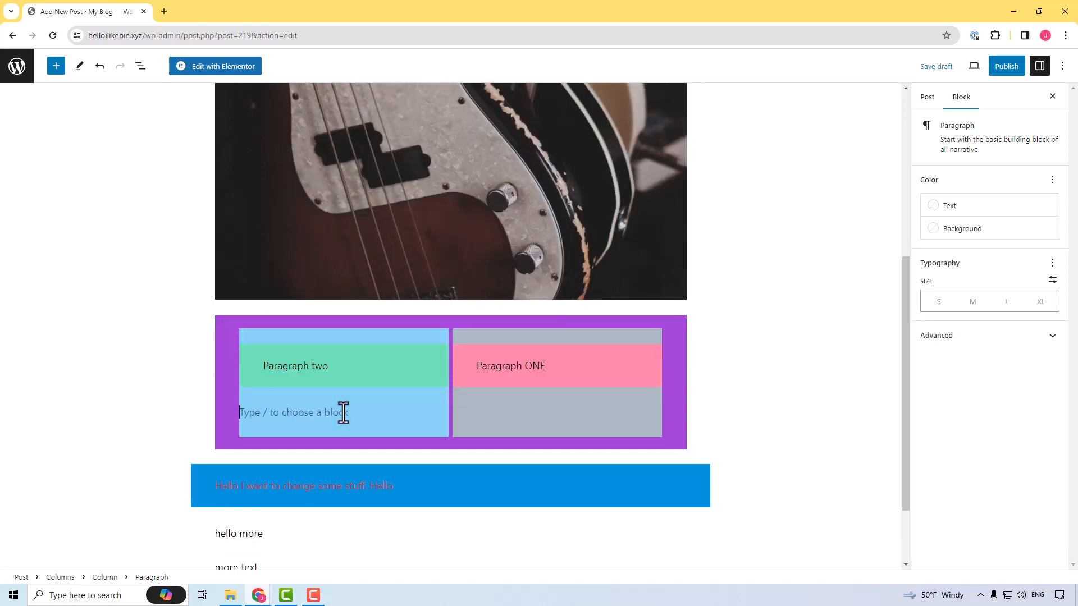
{"action": "type", "text": "Hello more text"}
Step: Insert an Image block below "Hello more text" with the Media Library photo of two glass office buildings against a cloudy sky
{"action": "key", "text": "Return"}
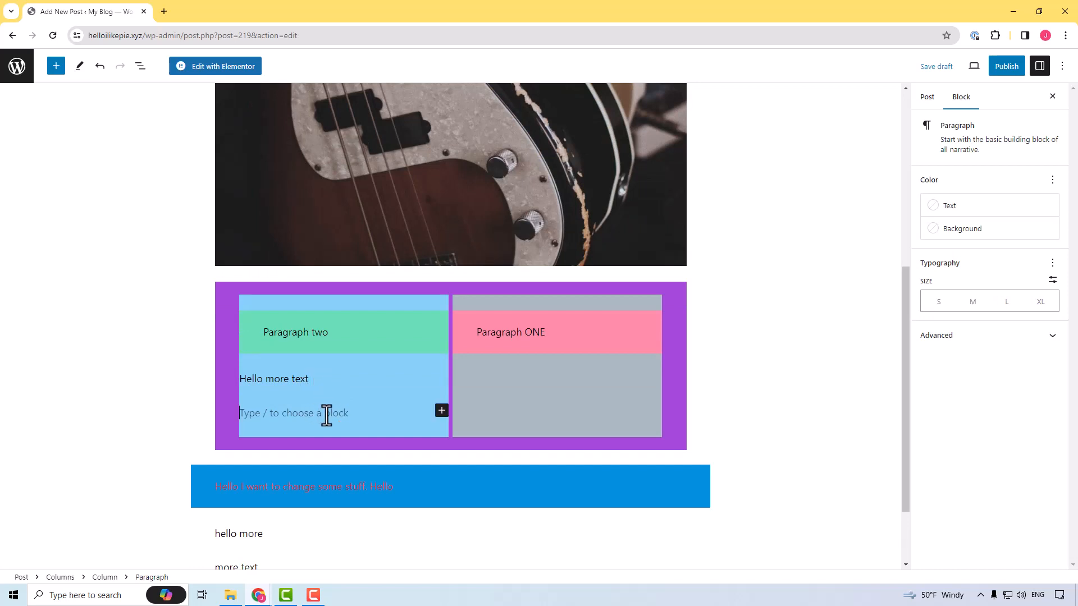
{"action": "type", "text": "/im"}
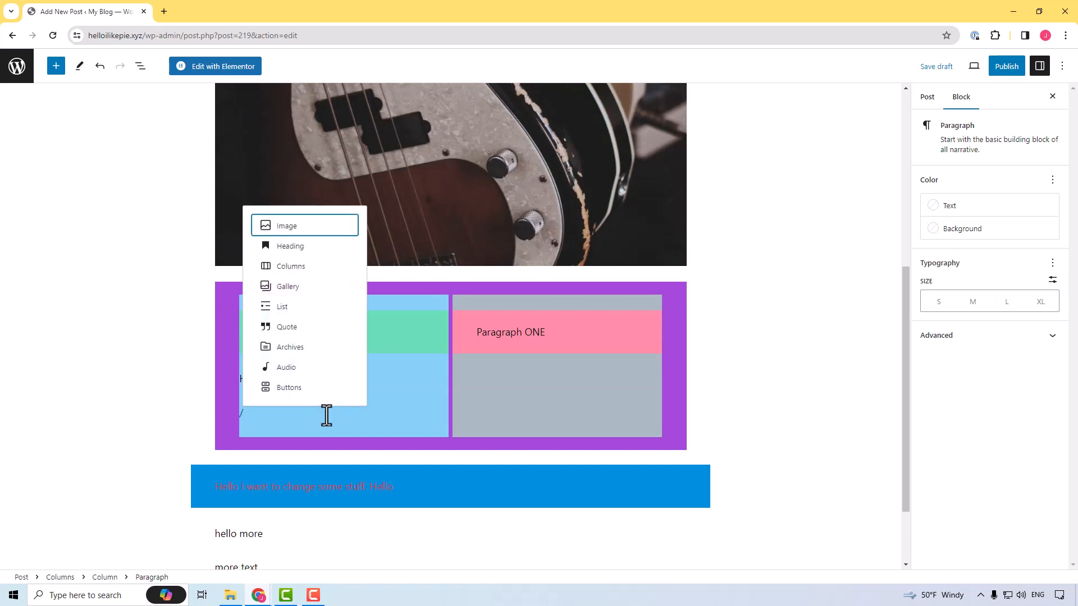
{"action": "left_click", "coordinate": [311, 228]}
{"action": "left_click", "coordinate": [275, 475]}
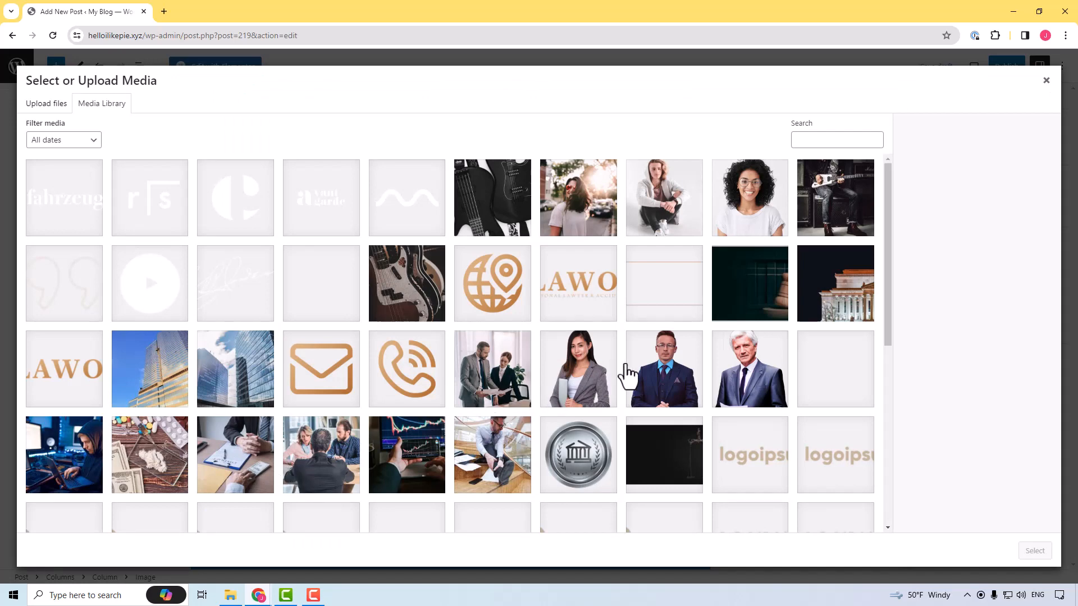
{"action": "left_click", "coordinate": [216, 381]}
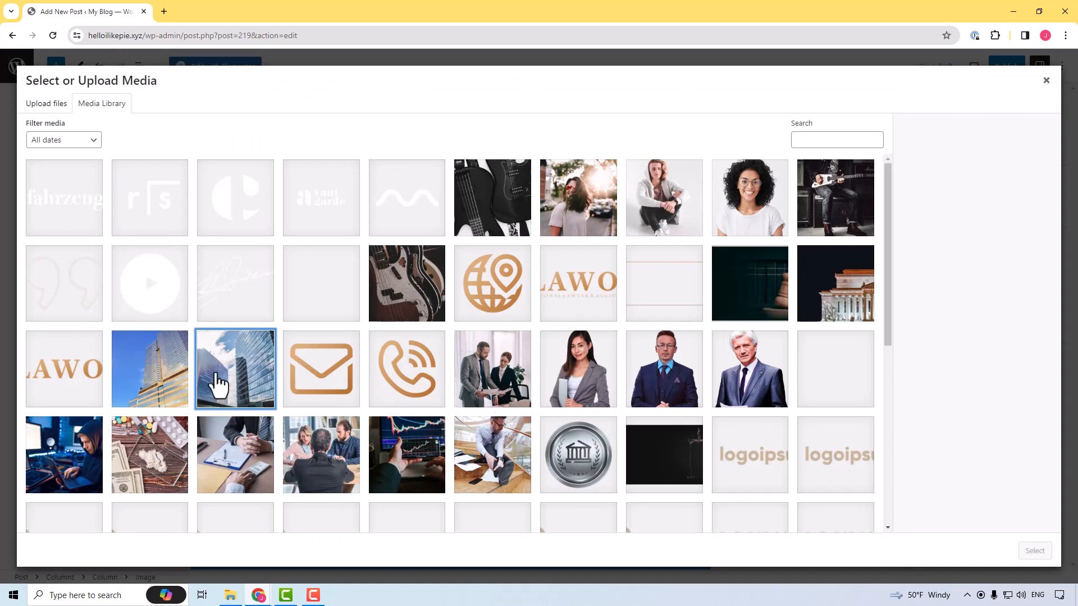
{"action": "left_click", "coordinate": [1034, 550]}
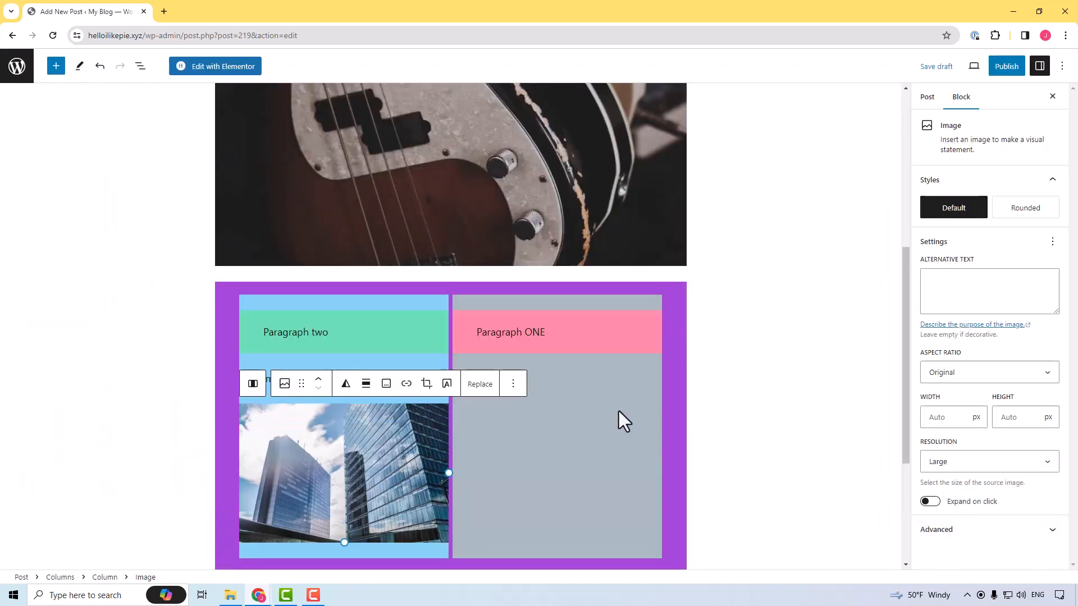
Step: Move the "Hello more text" paragraph below the office building image and back above it
{"action": "scroll", "coordinate": [561, 399], "scroll_direction": "down", "scroll_amount": 2}
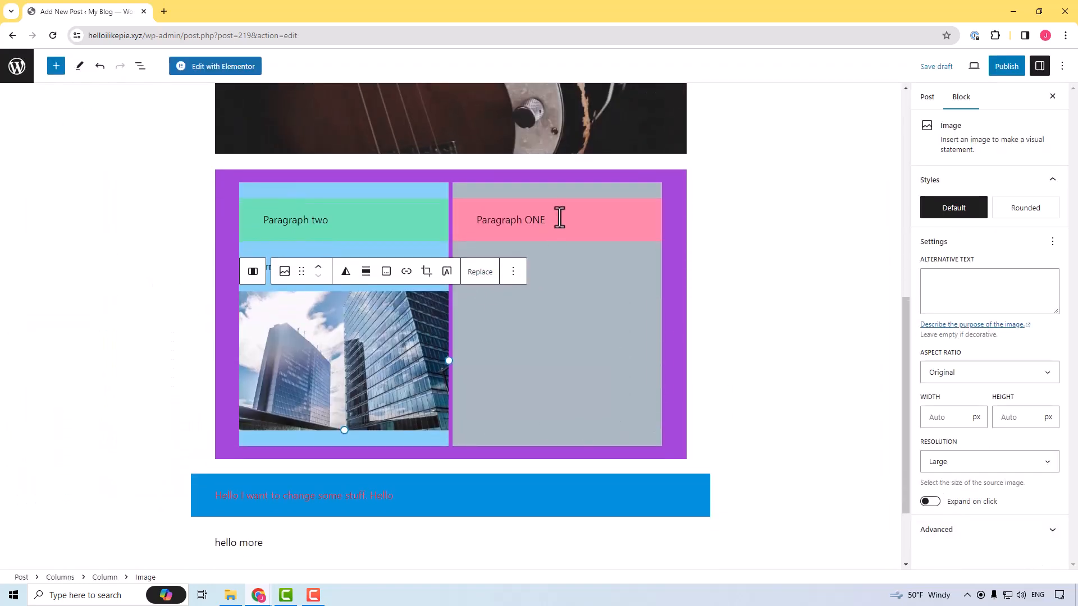
{"action": "left_click", "coordinate": [537, 225]}
{"action": "left_click", "coordinate": [277, 264]}
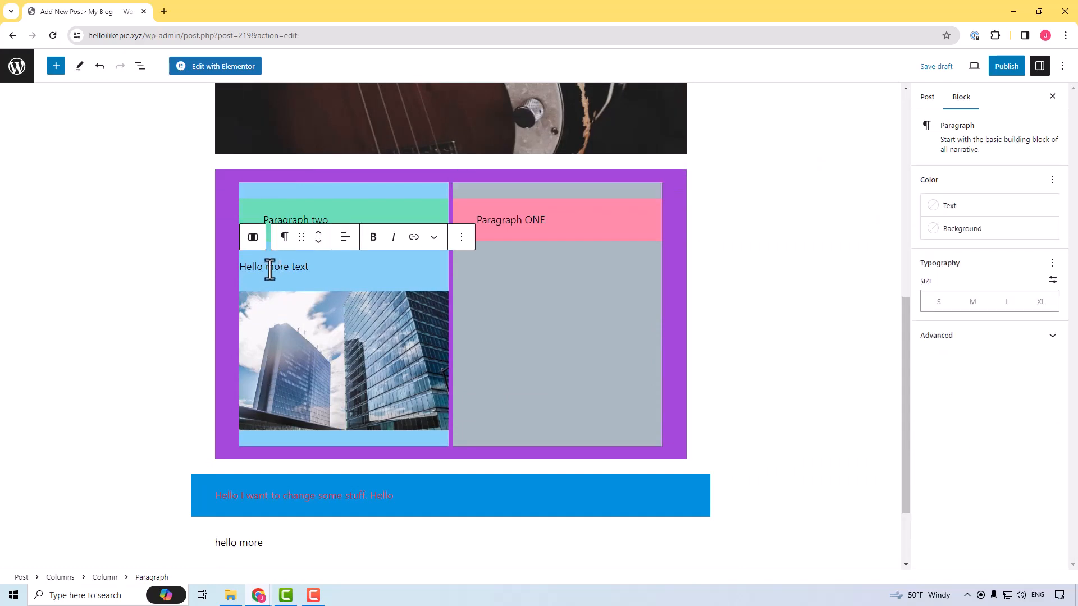
{"action": "left_click", "coordinate": [318, 242]}
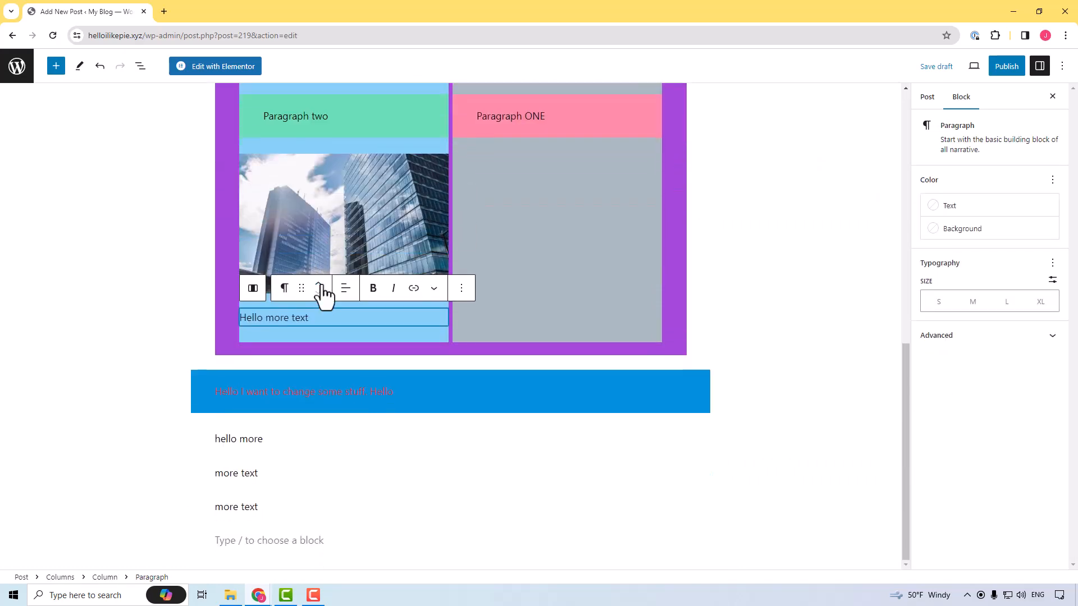
{"action": "left_click", "coordinate": [319, 284]}
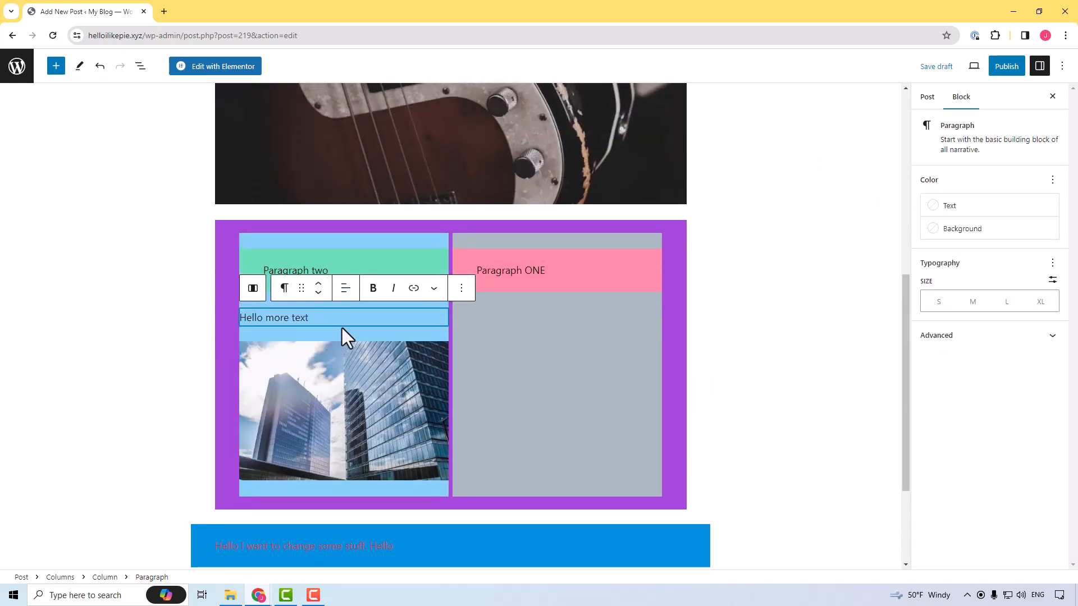
Step: Select the whole column containing "Paragraph two" and the image, and move it to the right of the "Paragraph ONE" column
{"action": "left_click", "coordinate": [297, 240]}
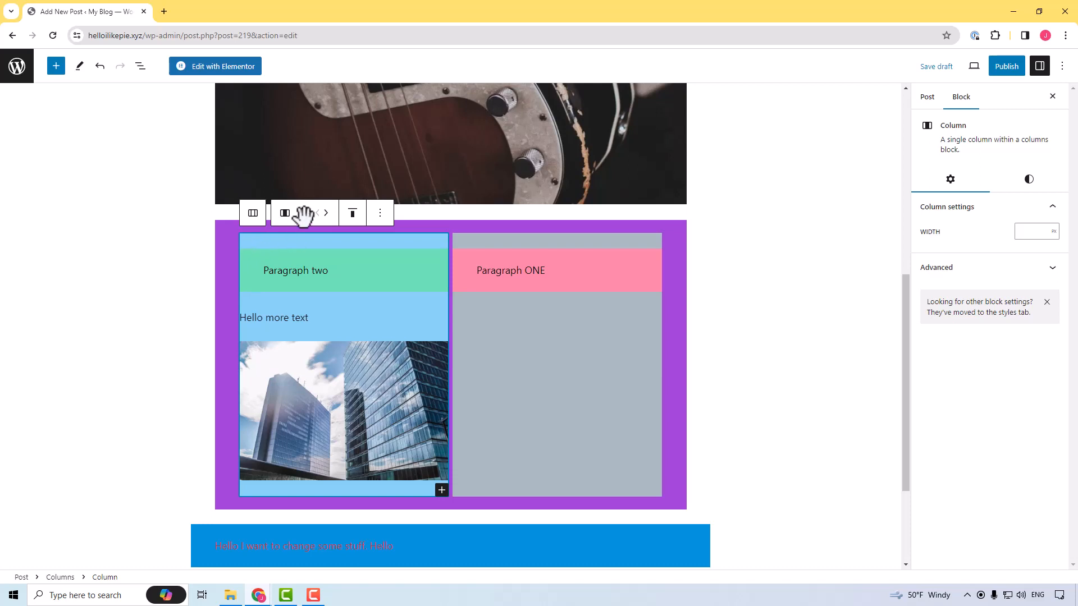
{"action": "left_click", "coordinate": [326, 214]}
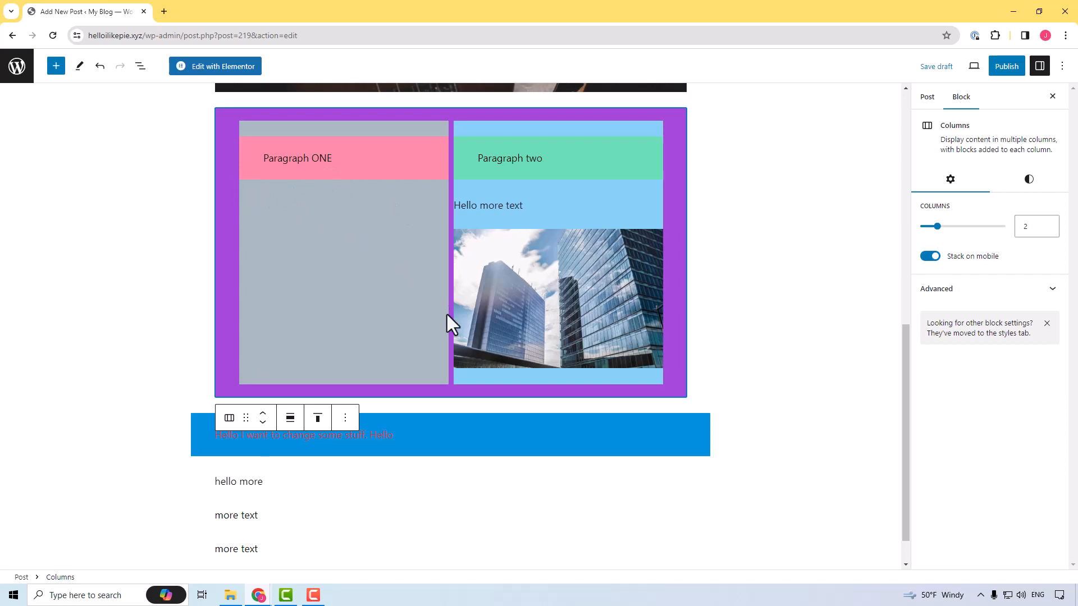
{"action": "mouse_move", "coordinate": [450, 331]}
Step: Publish the post with public visibility and immediate publishing, and dismiss the post-publish details
{"action": "left_click", "coordinate": [1006, 66]}
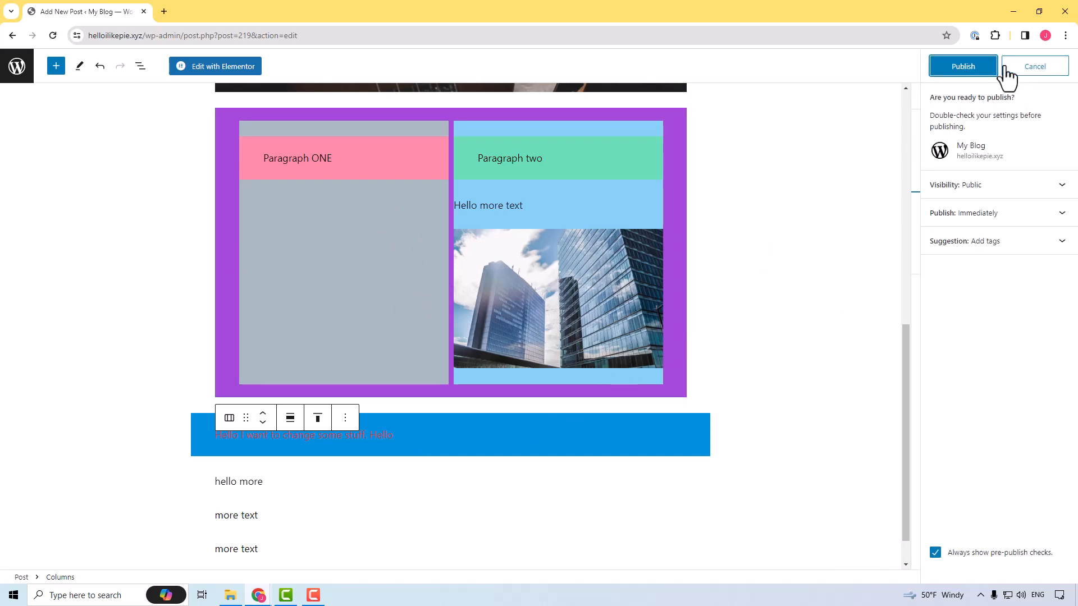
{"action": "left_click", "coordinate": [973, 71]}
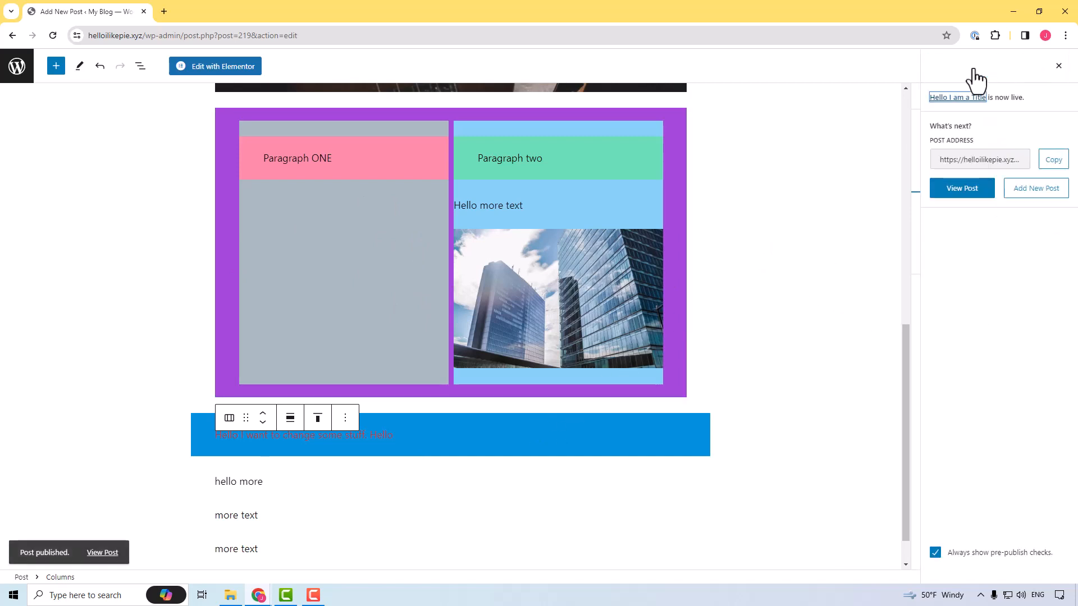
{"action": "left_click", "coordinate": [1059, 66]}
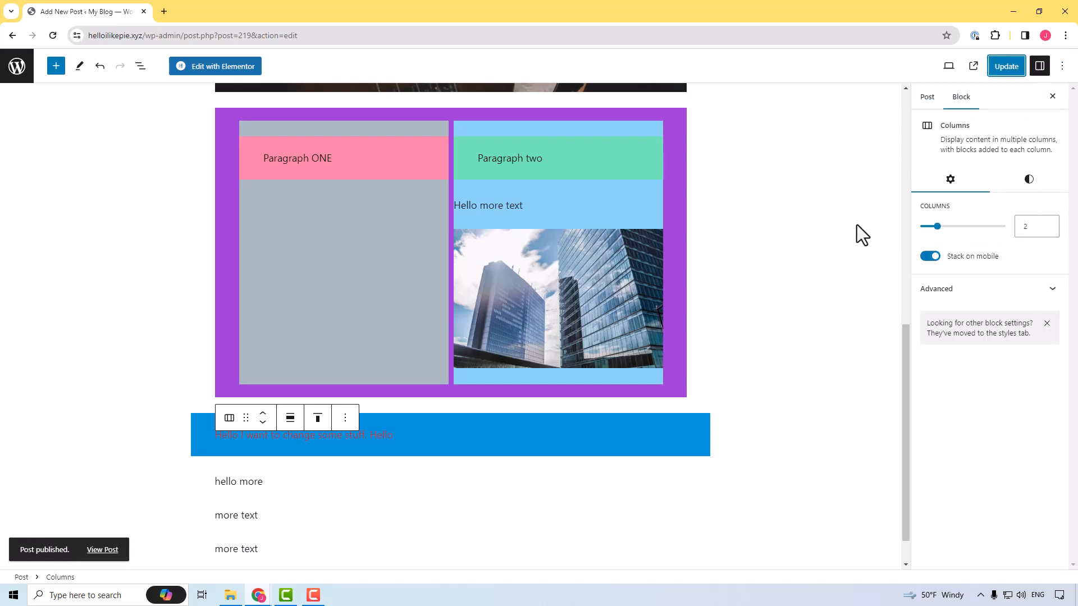
Step: Review the post's author, visibility and publish date options in the post settings
{"action": "left_click", "coordinate": [926, 98]}
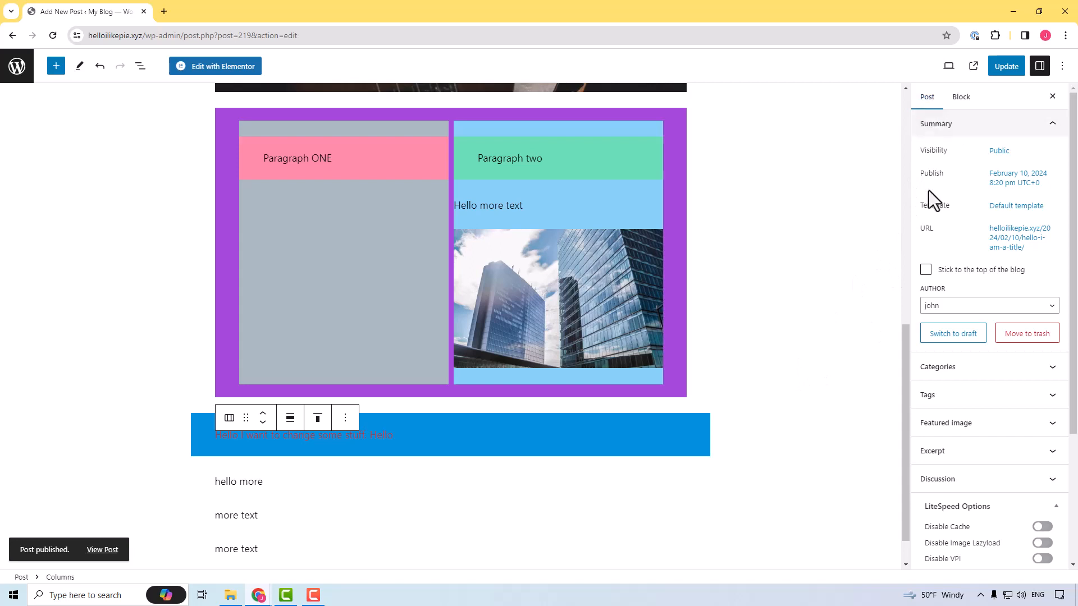
{"action": "left_click", "coordinate": [1016, 309]}
{"action": "left_click", "coordinate": [1017, 320]}
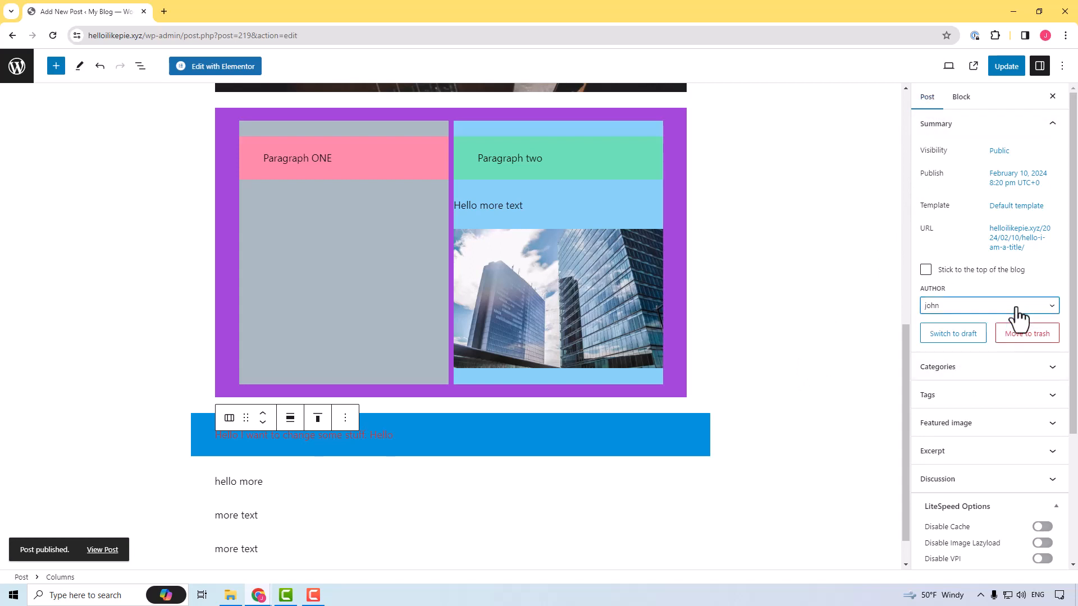
{"action": "left_click", "coordinate": [998, 153]}
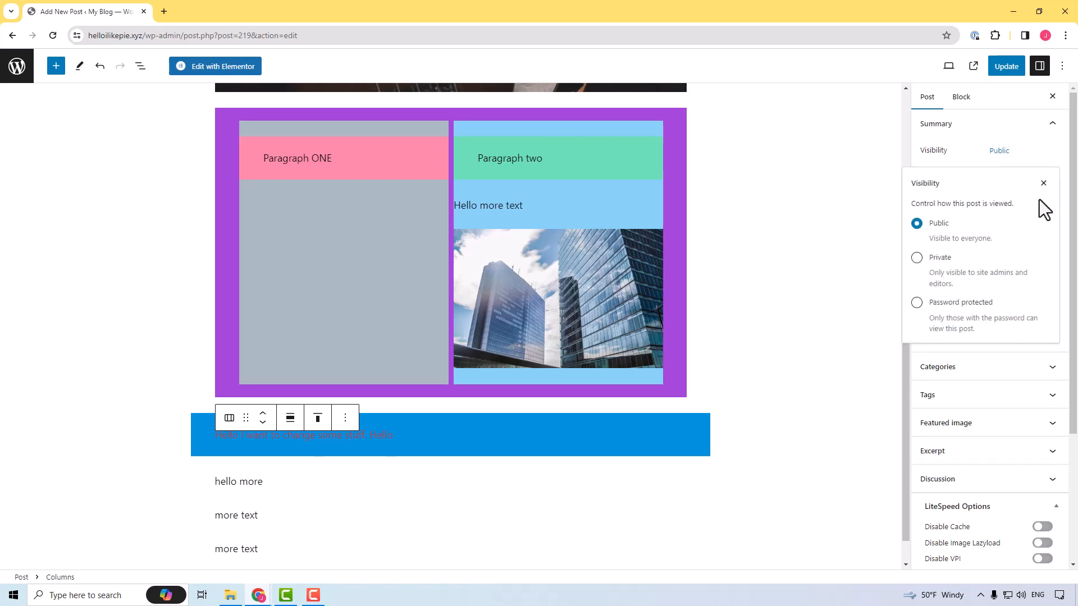
{"action": "left_click", "coordinate": [1043, 184]}
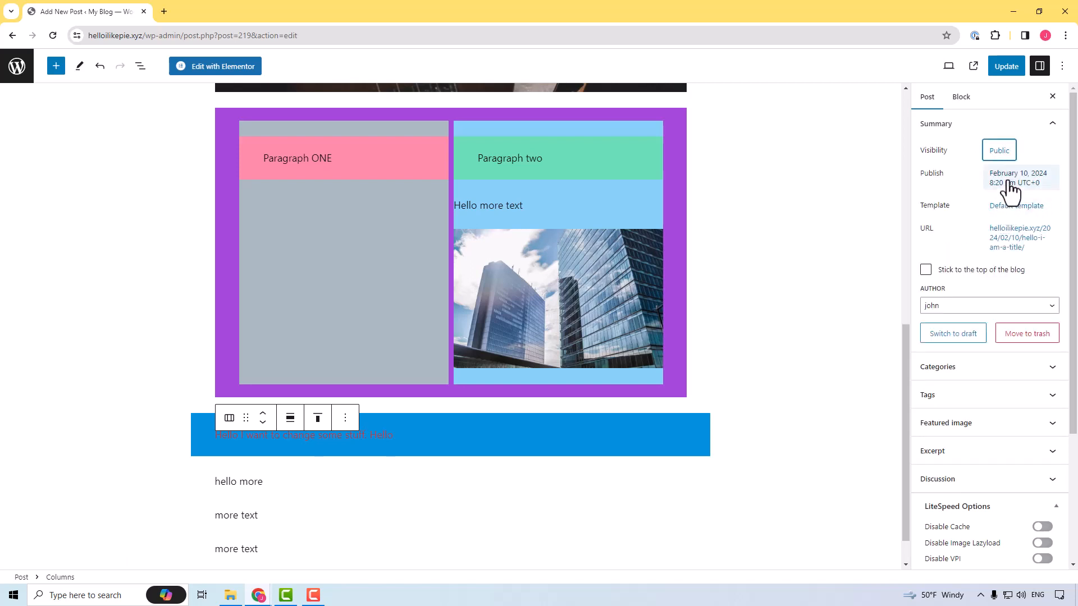
{"action": "left_click", "coordinate": [1009, 186]}
{"action": "left_click", "coordinate": [1050, 213]}
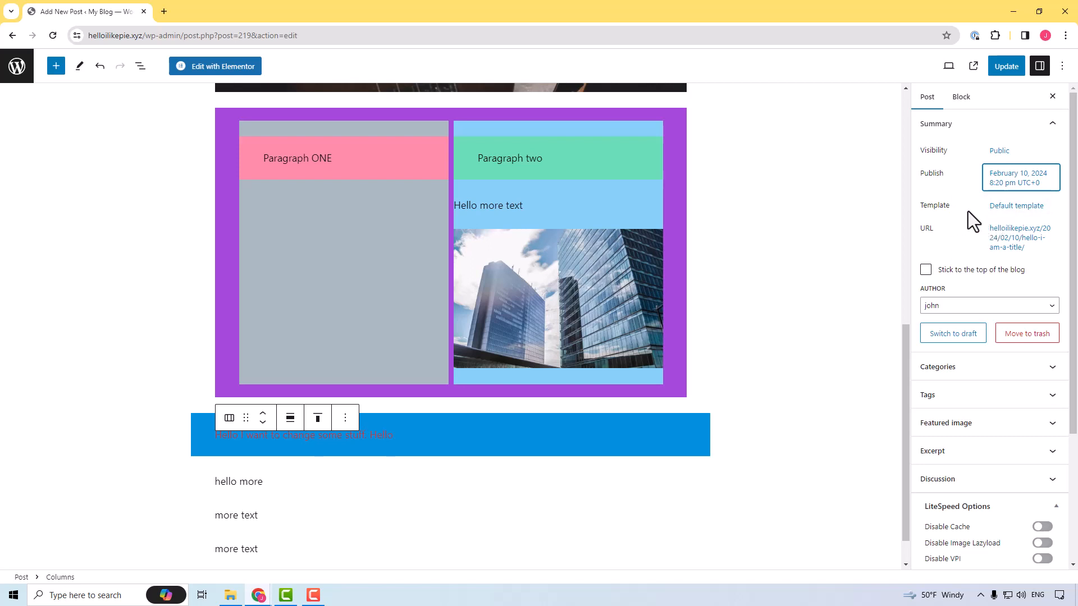
Step: Shorten the post's permalink slug to "hello" and check the resulting URL
{"action": "left_click", "coordinate": [997, 241]}
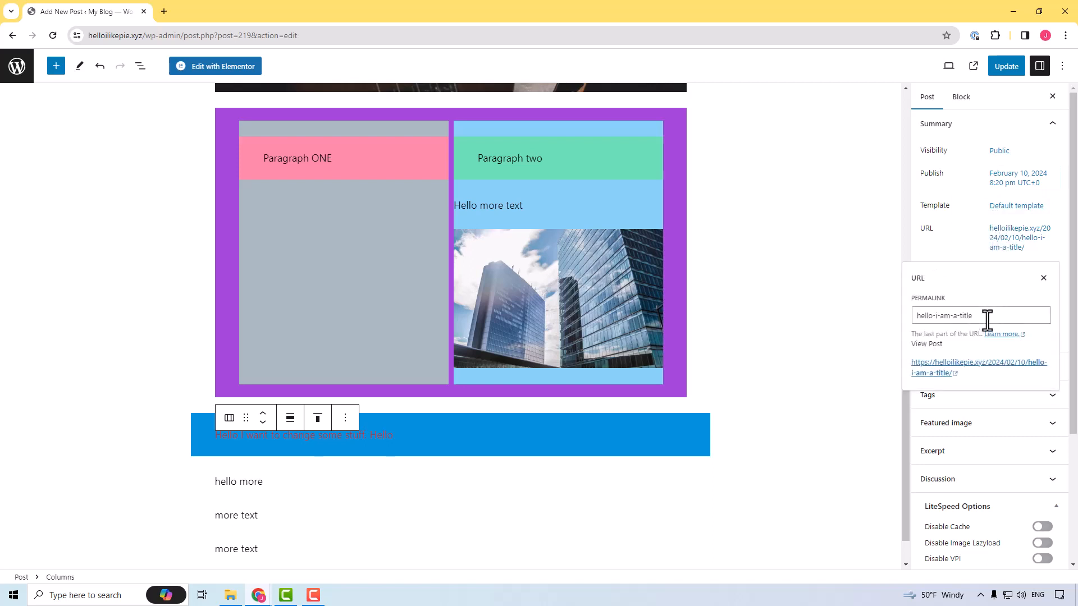
{"action": "left_click_drag", "start_coordinate": [987, 321], "coordinate": [931, 325]}
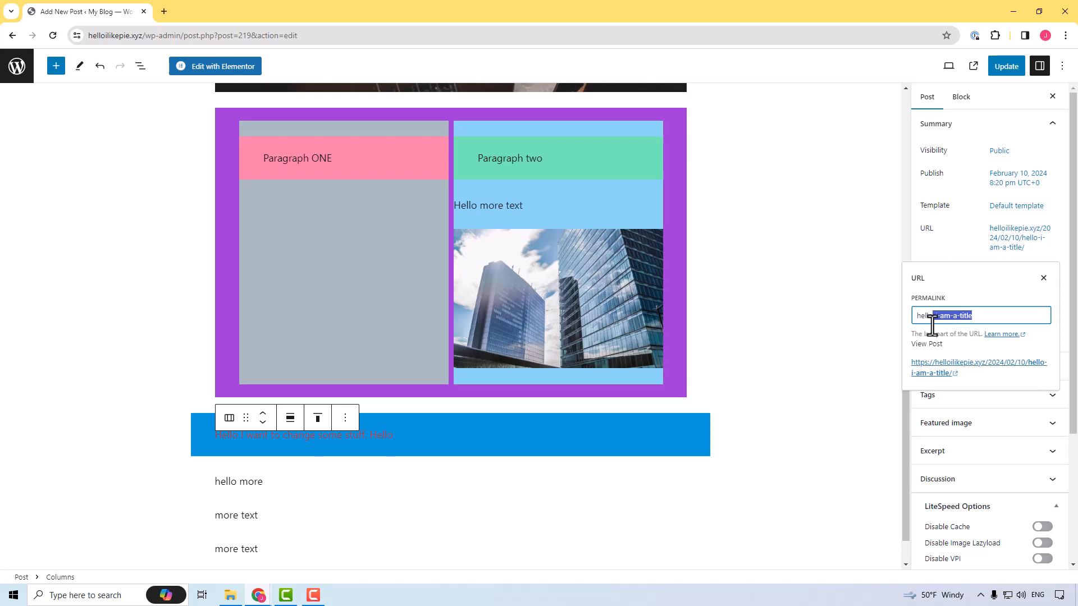
{"action": "key", "text": "BackSpace"}
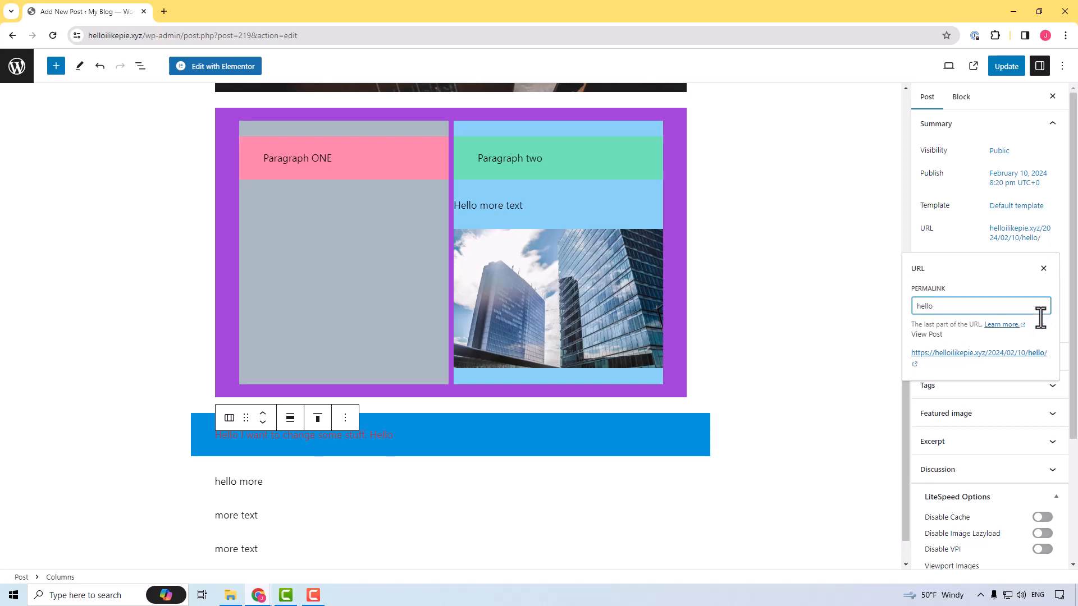
{"action": "left_click", "coordinate": [1044, 268]}
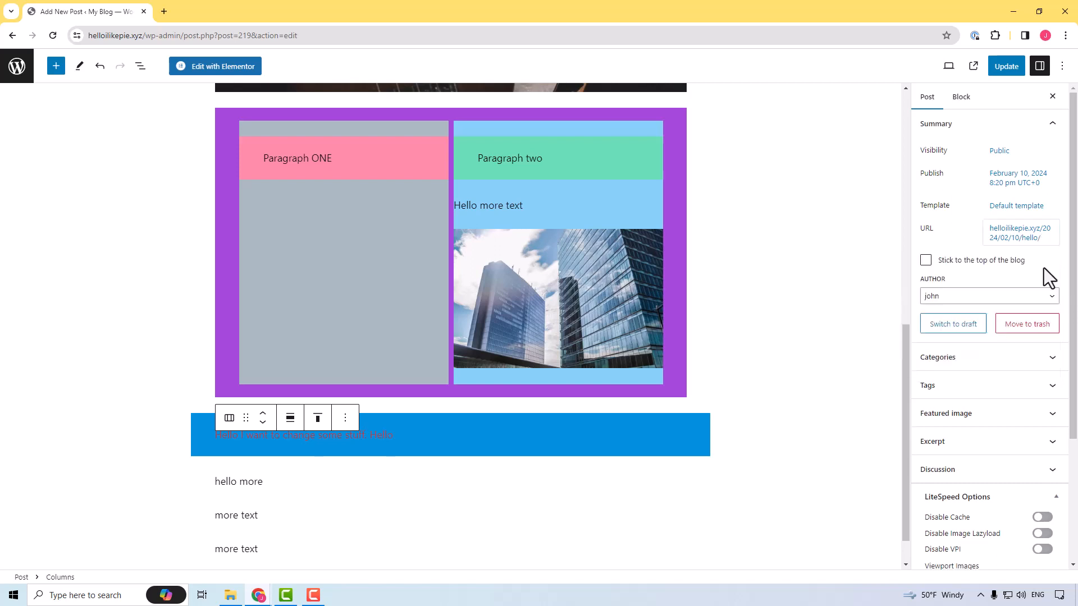
{"action": "left_click", "coordinate": [1017, 241]}
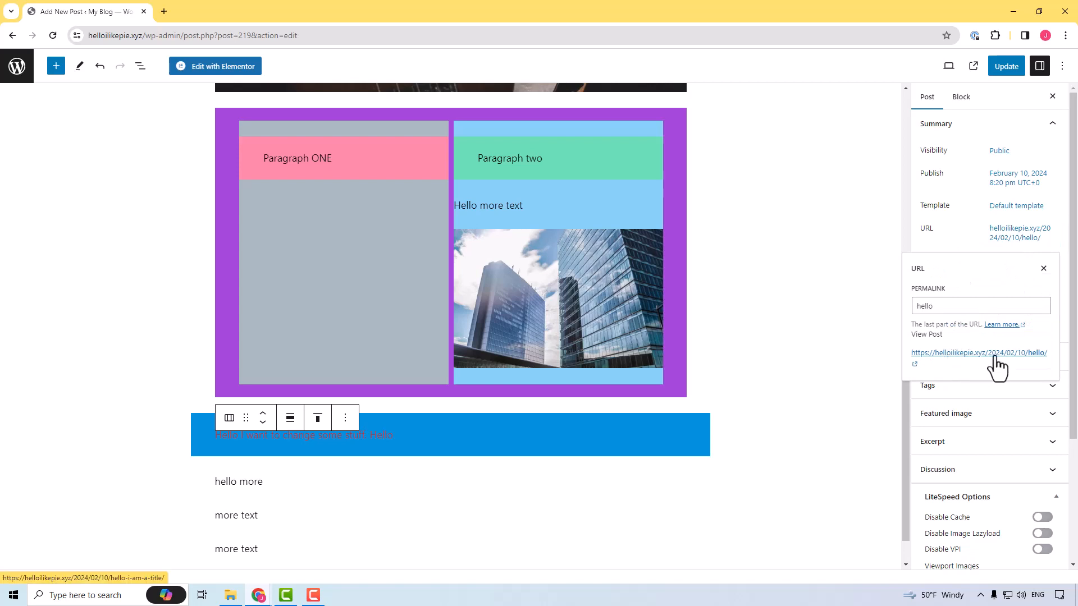
{"action": "left_click", "coordinate": [1043, 271]}
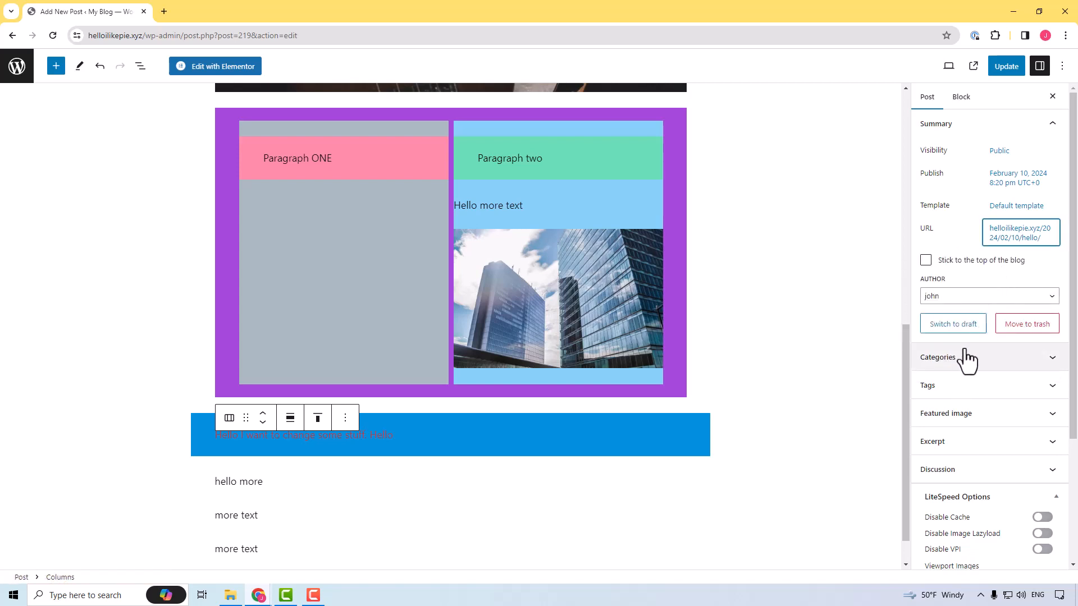
Step: Create a new category named "test" and assign it to the post
{"action": "left_click", "coordinate": [996, 362]}
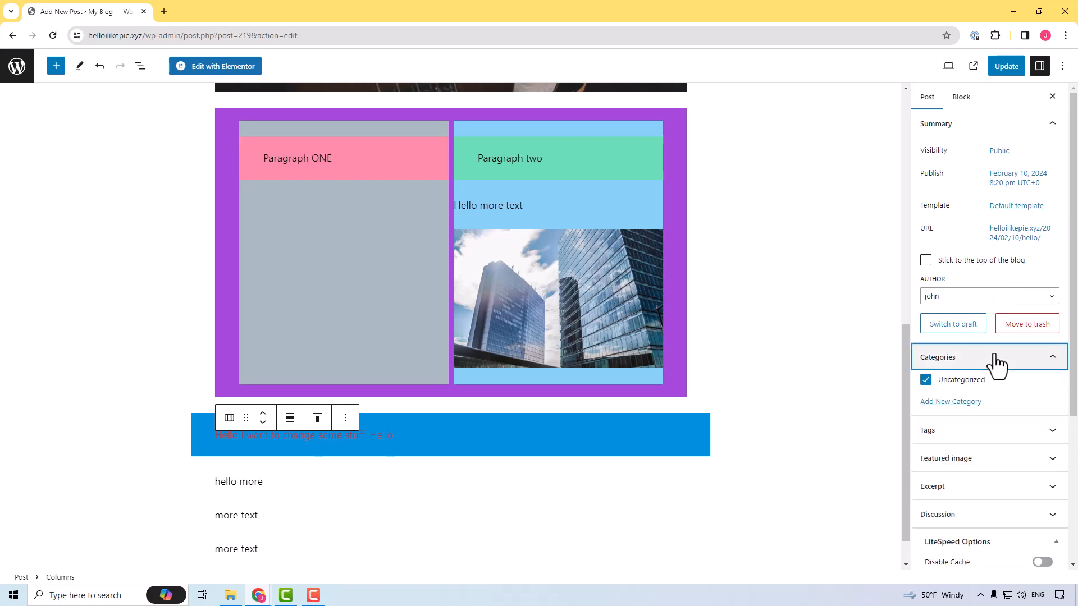
{"action": "scroll", "coordinate": [988, 376], "scroll_direction": "down", "scroll_amount": 1}
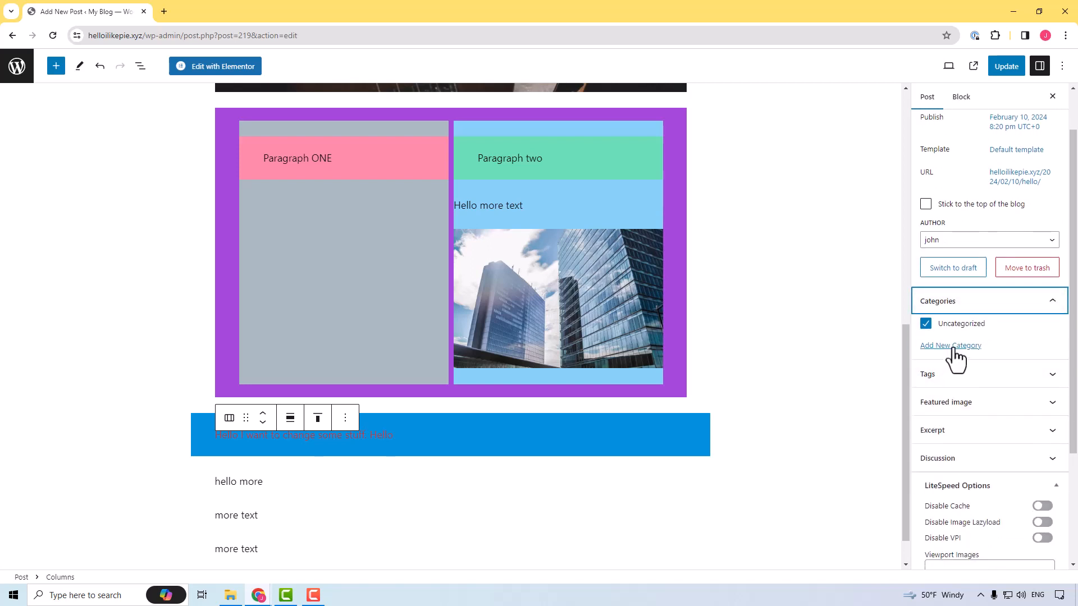
{"action": "left_click", "coordinate": [952, 347]}
{"action": "left_click", "coordinate": [954, 379]}
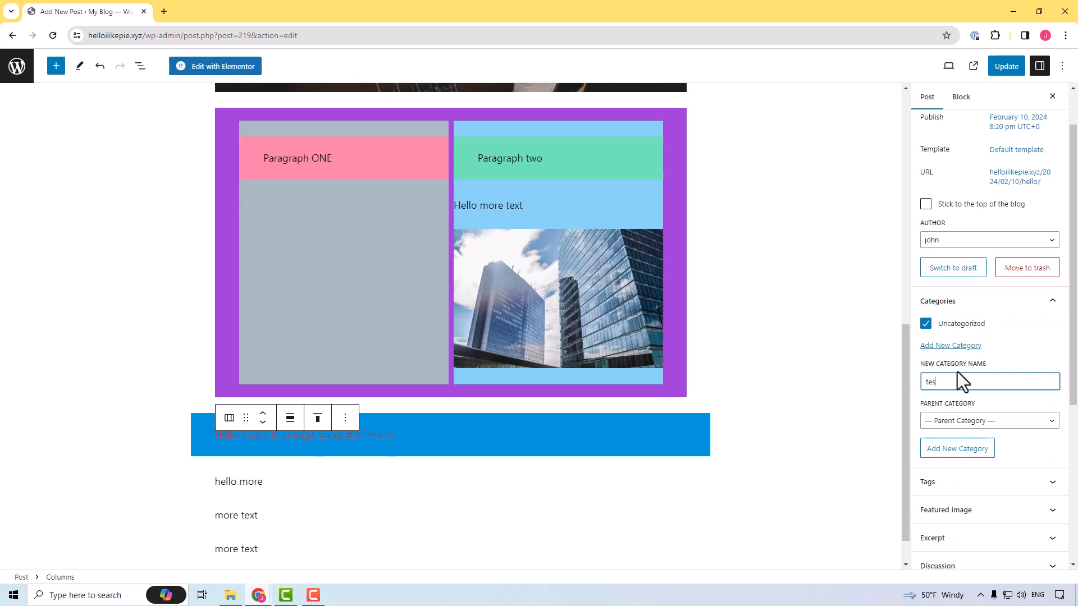
{"action": "type", "text": "test"}
{"action": "left_click", "coordinate": [958, 449]}
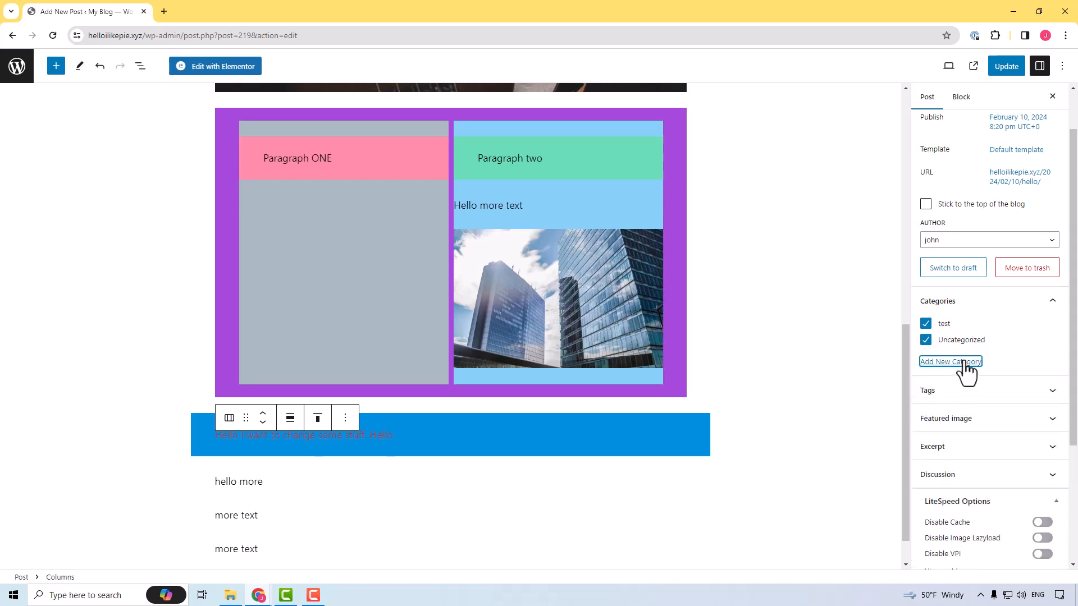
Step: Add a second new category named "WordPress" to the post and remove the Uncategorized category
{"action": "left_click", "coordinate": [954, 404]}
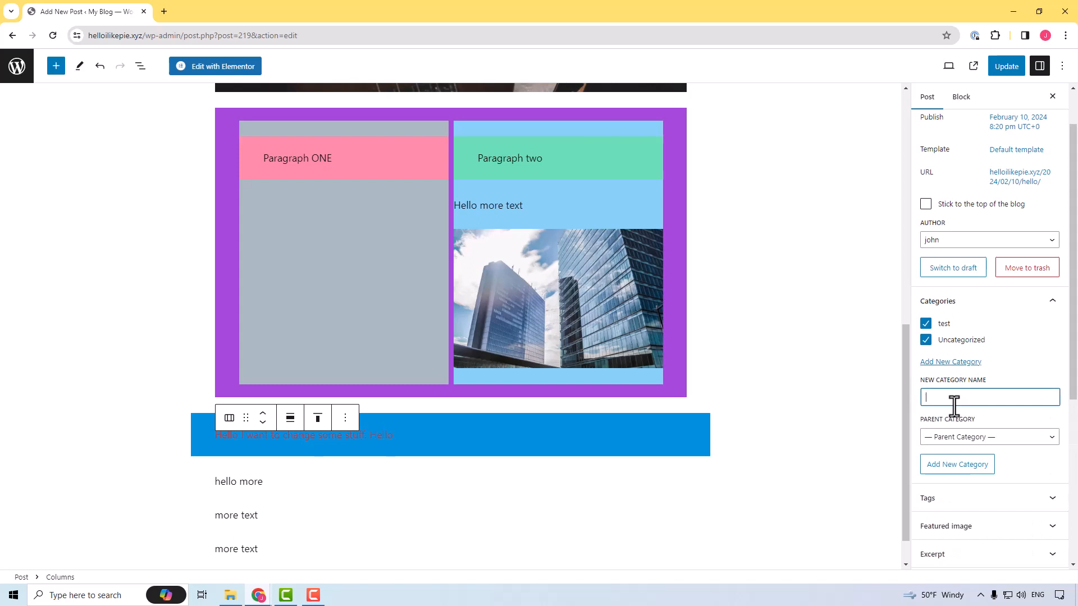
{"action": "type", "text": "Javascr"}
{"action": "key", "text": "ctrl+a"}
{"action": "key", "text": "BackSpace"}
{"action": "type", "text": "WordPress"}
{"action": "left_click", "coordinate": [973, 472]}
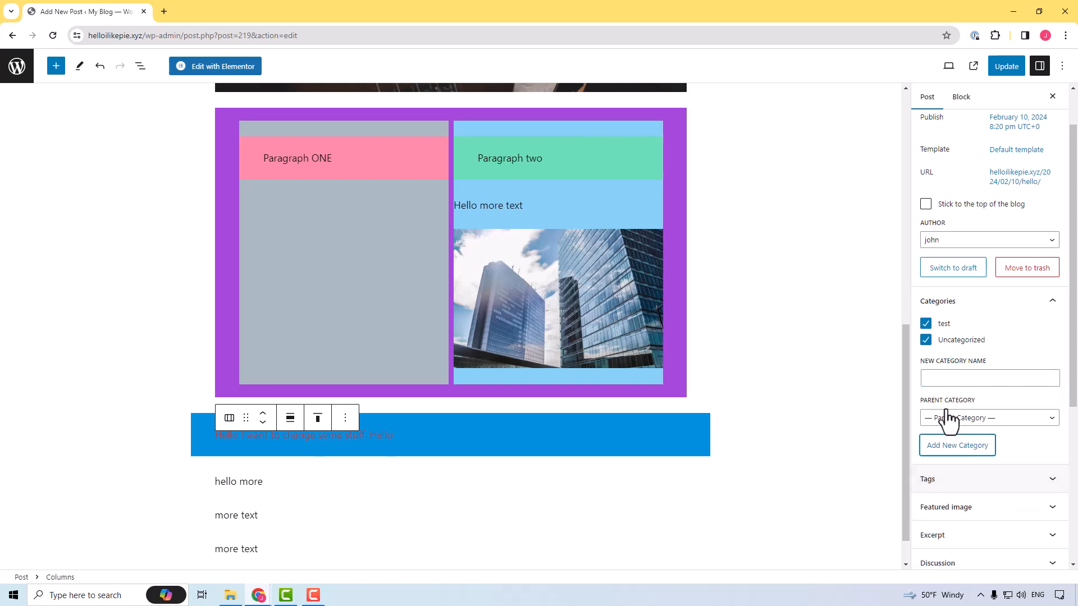
{"action": "left_click", "coordinate": [926, 342]}
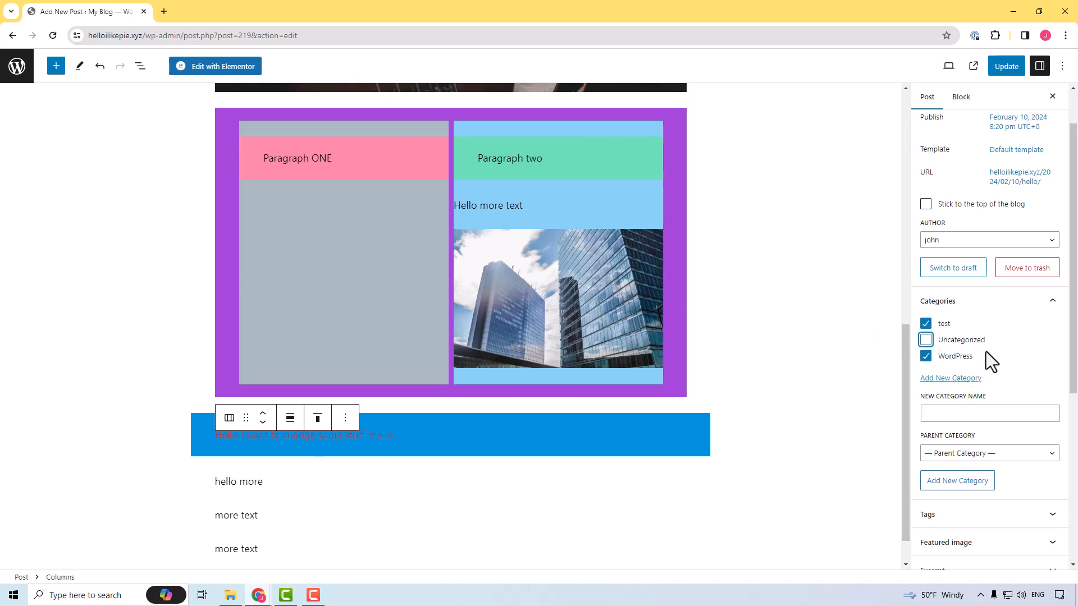
Step: Add the tags "testing", "wordpress" and "javascript" to the post, and collapse the tag and category settings
{"action": "scroll", "coordinate": [983, 370], "scroll_direction": "down", "scroll_amount": 3}
{"action": "left_click", "coordinate": [964, 353]}
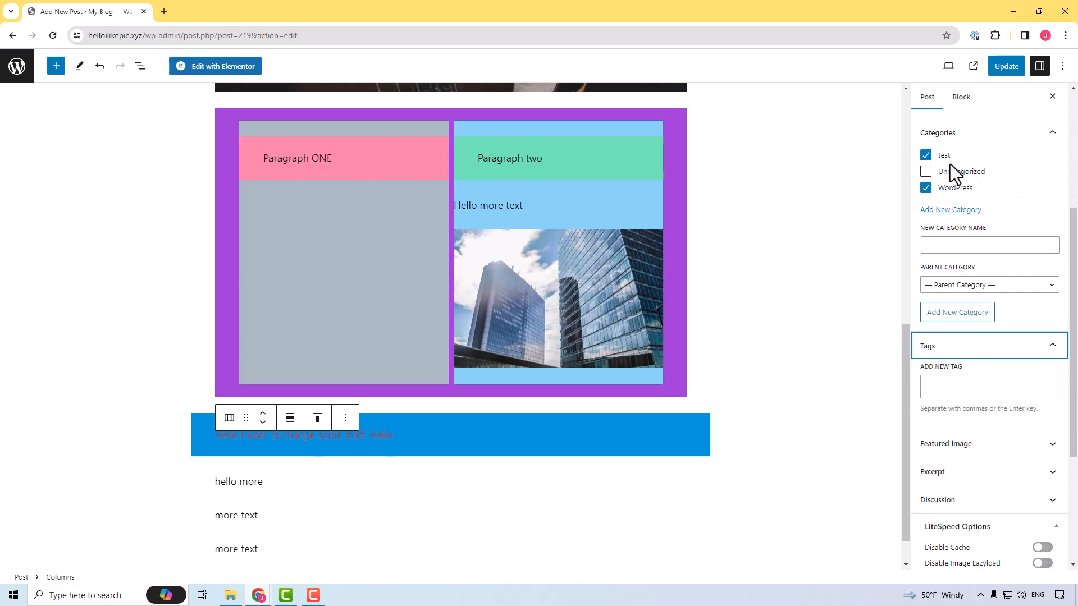
{"action": "left_click", "coordinate": [960, 381]}
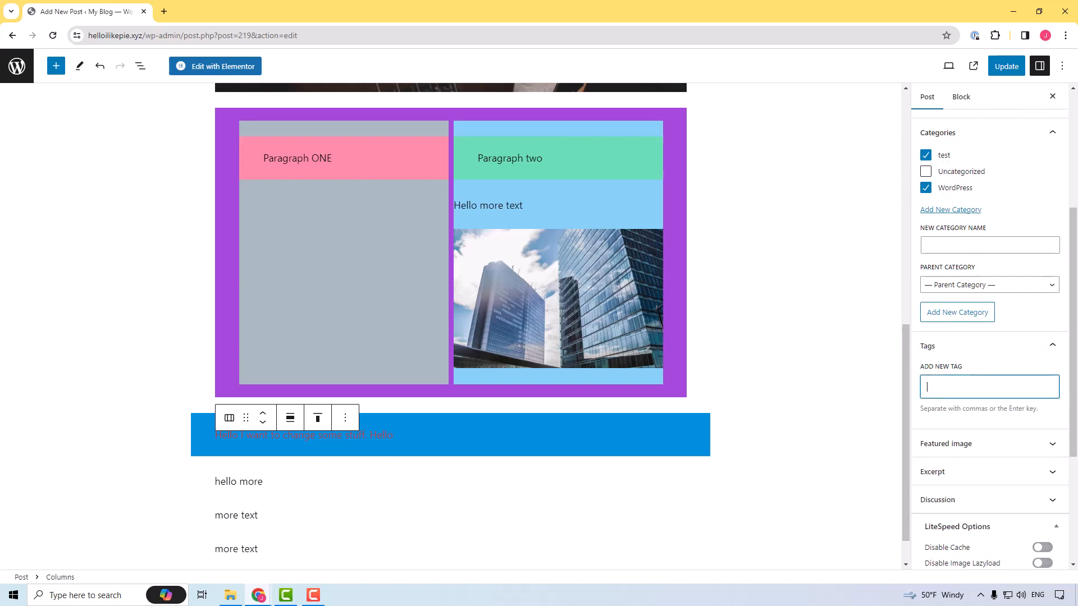
{"action": "type", "text": "testing"}
{"action": "key", "text": "Return"}
{"action": "type", "text": "wordpress"}
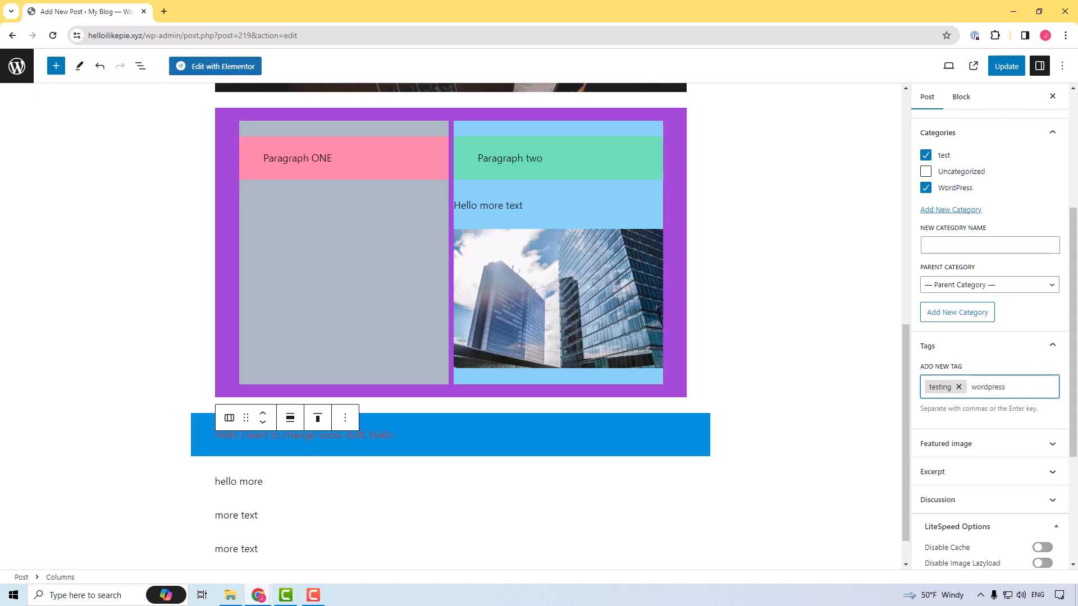
{"action": "key", "text": "Return"}
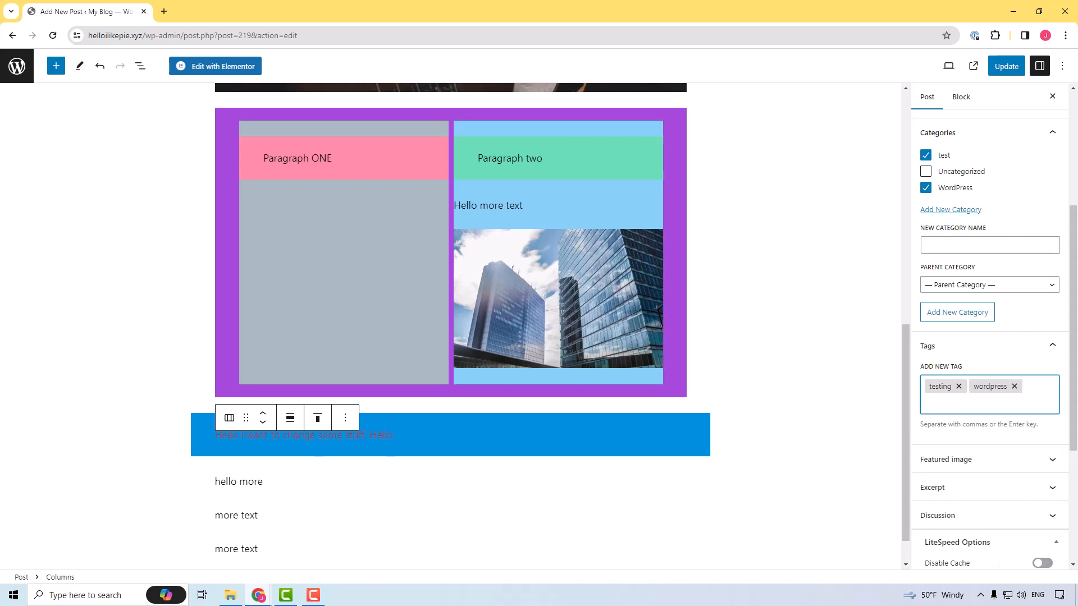
{"action": "type", "text": "javascript"}
{"action": "key", "text": "Return"}
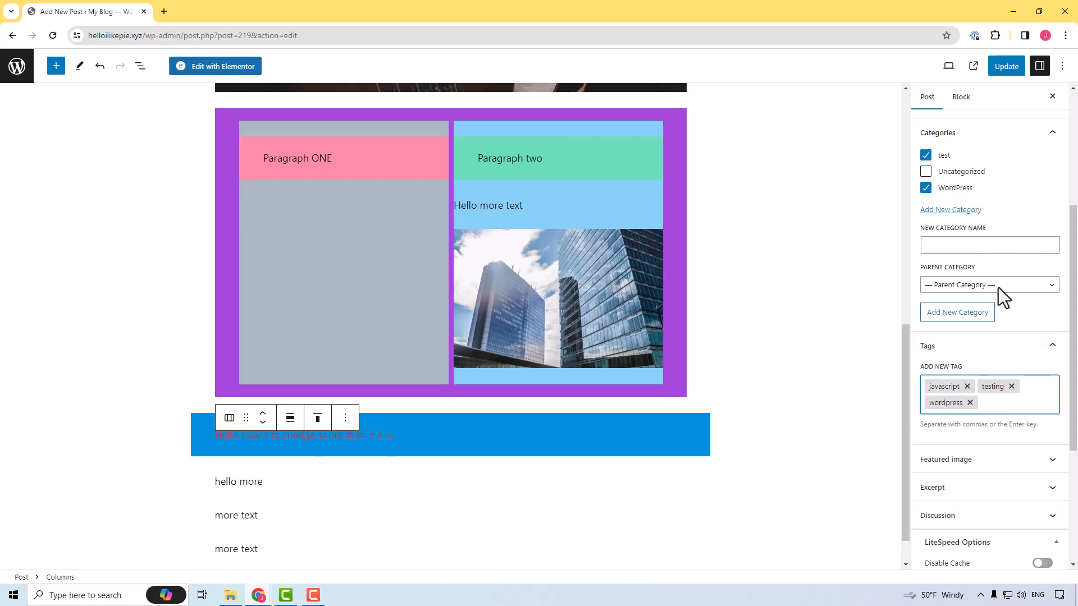
{"action": "left_click", "coordinate": [1050, 348]}
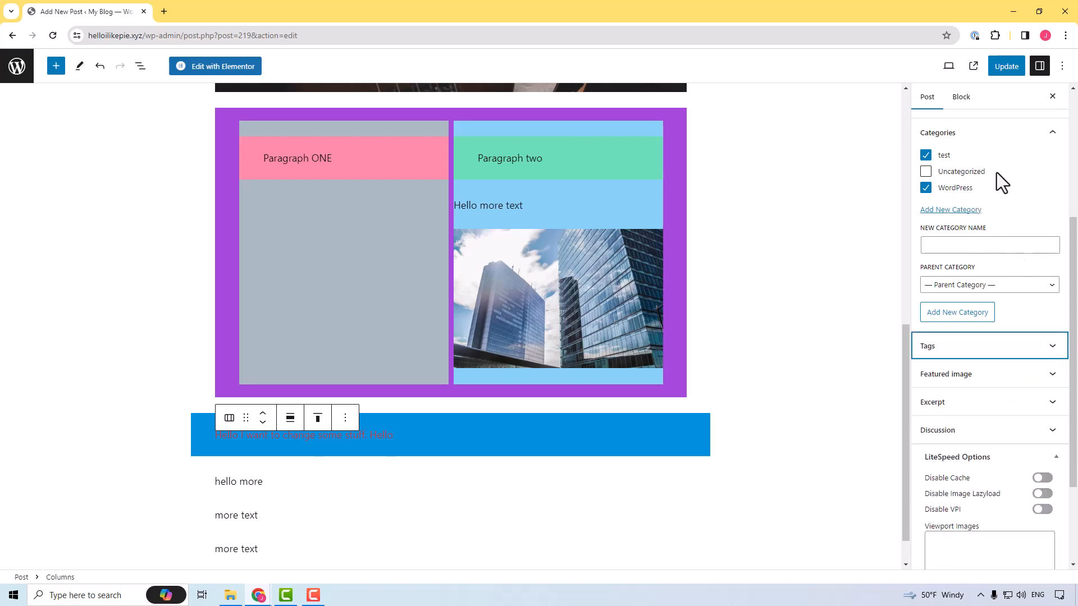
{"action": "left_click", "coordinate": [1051, 133]}
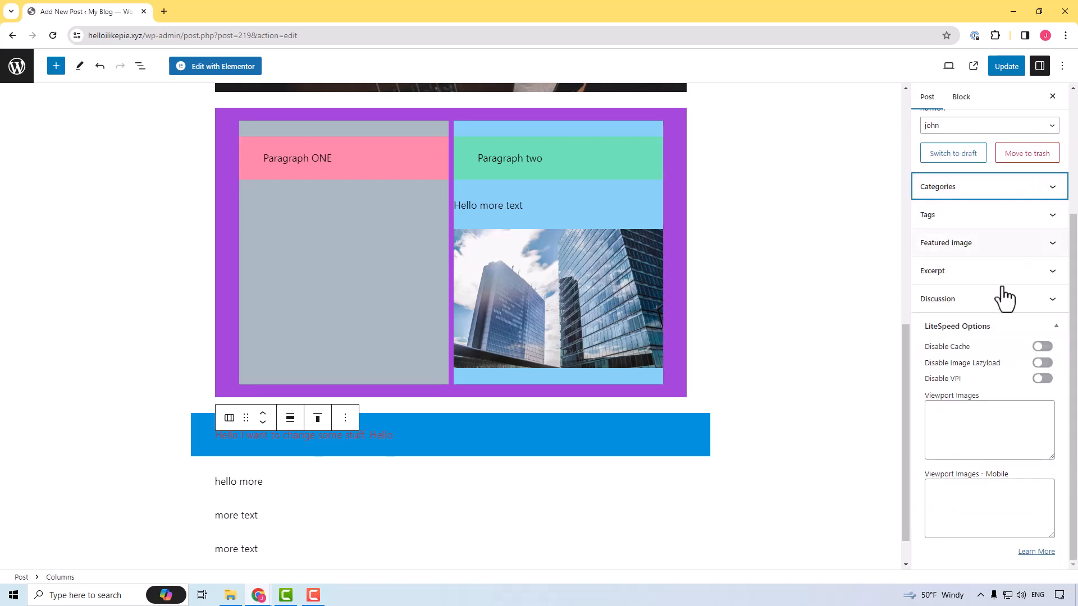
Step: Set the Media Library photo of the long-haired woman in red sunglasses as the featured image and update the post
{"action": "left_click", "coordinate": [998, 243]}
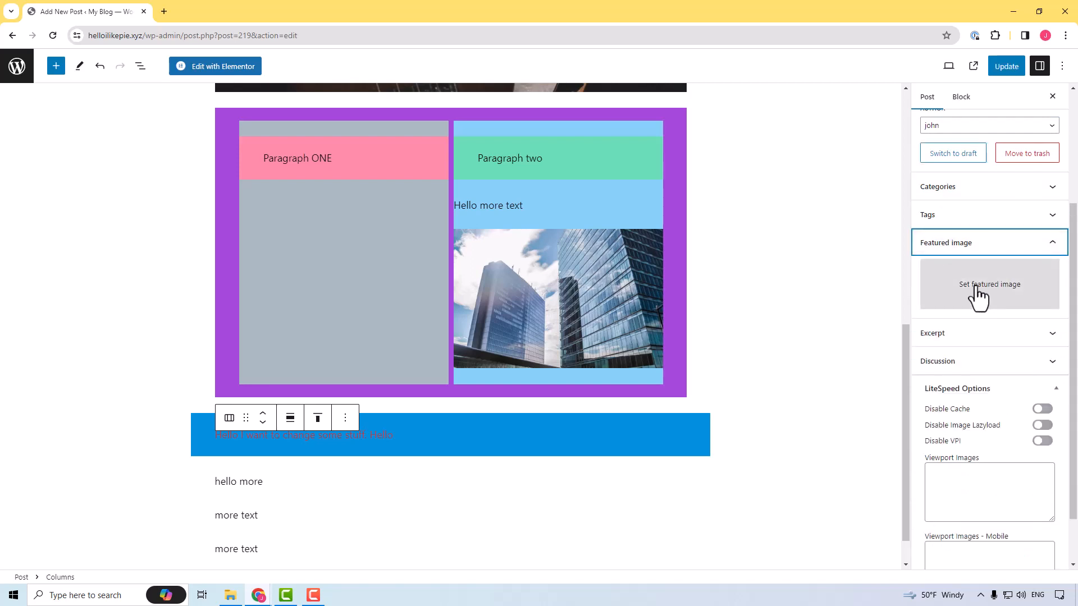
{"action": "left_click", "coordinate": [977, 288]}
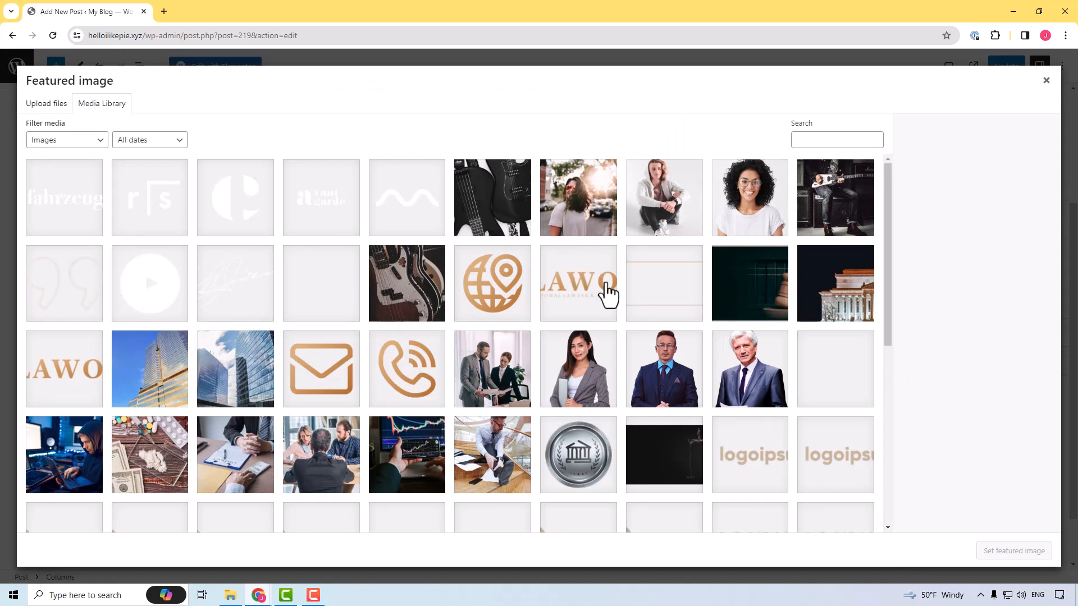
{"action": "left_click", "coordinate": [599, 227]}
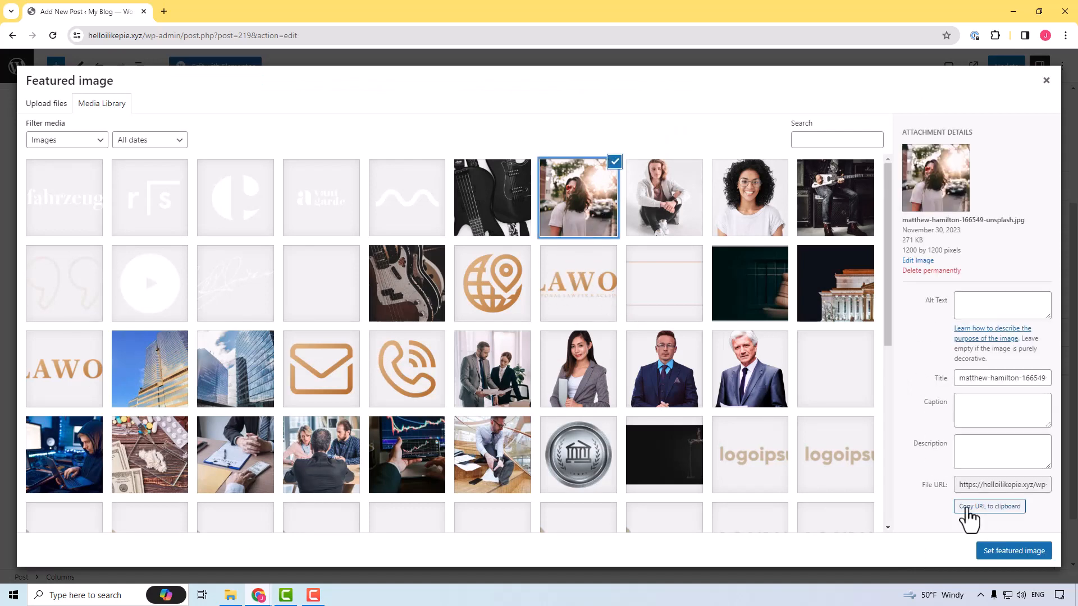
{"action": "left_click", "coordinate": [991, 552]}
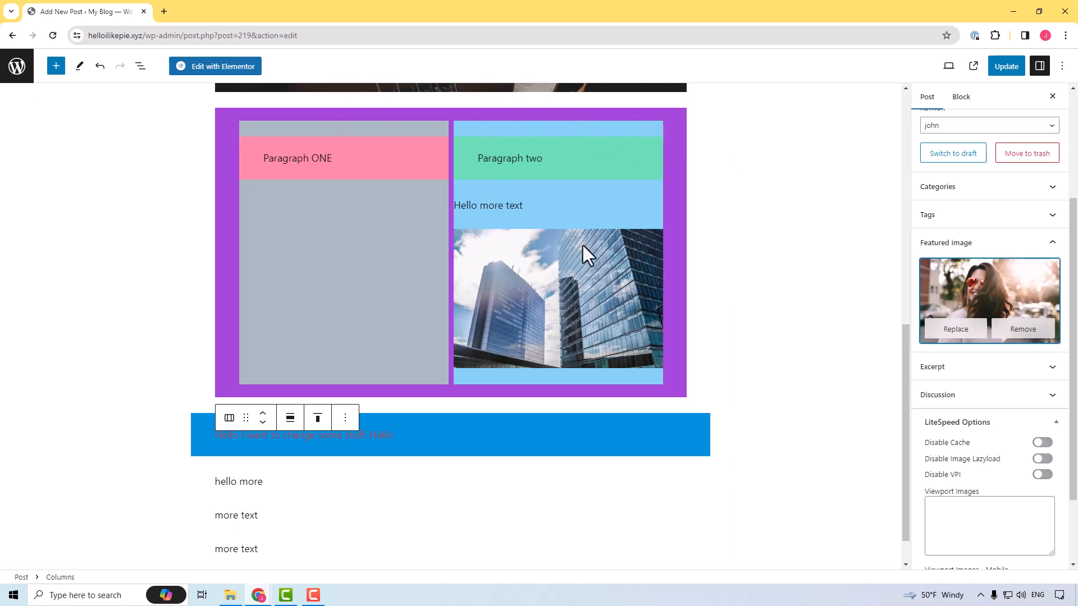
{"action": "left_click", "coordinate": [1004, 68]}
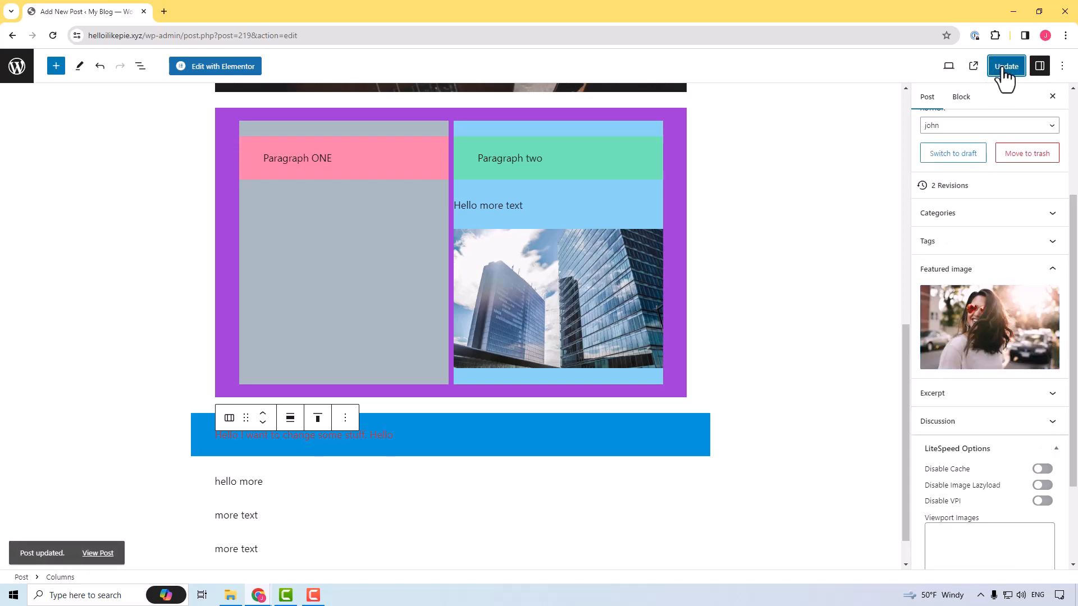
{"action": "mouse_move", "coordinate": [979, 336]}
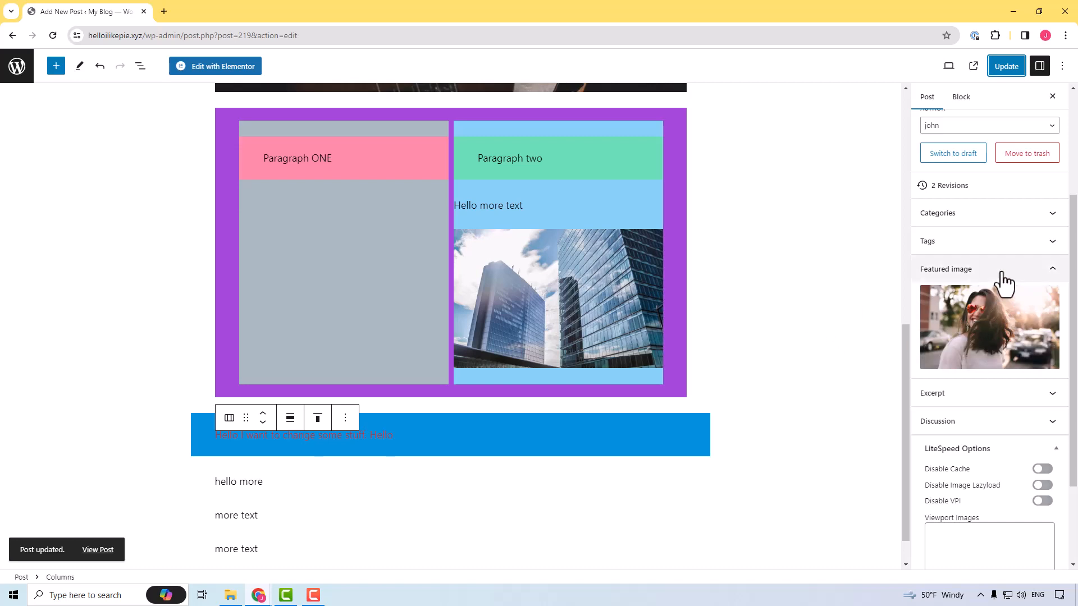
{"action": "left_click", "coordinate": [1020, 276]}
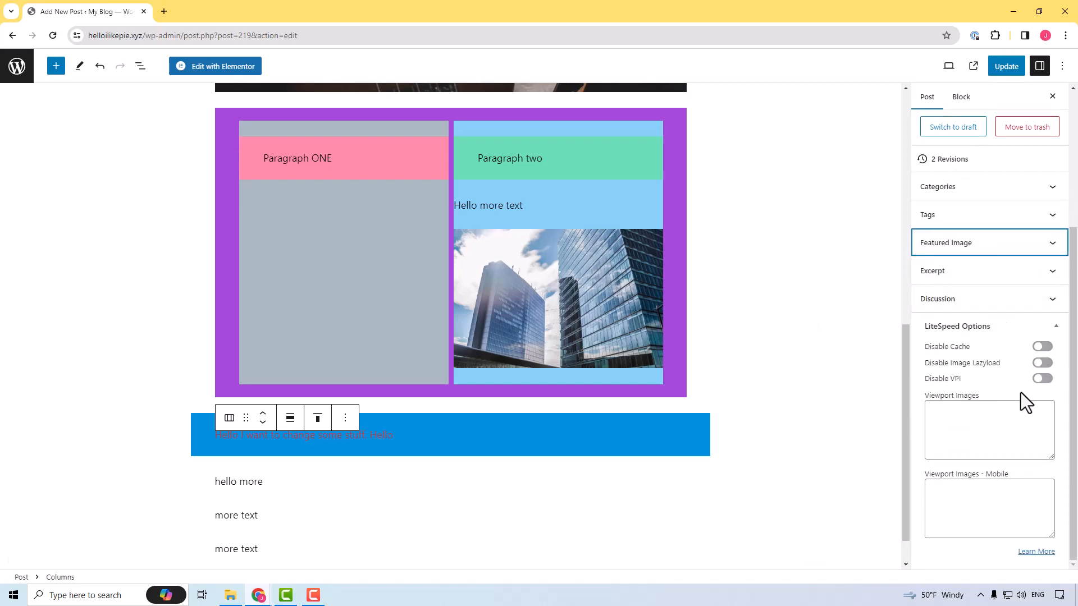
{"action": "scroll", "coordinate": [999, 313], "scroll_direction": "up", "scroll_amount": 3}
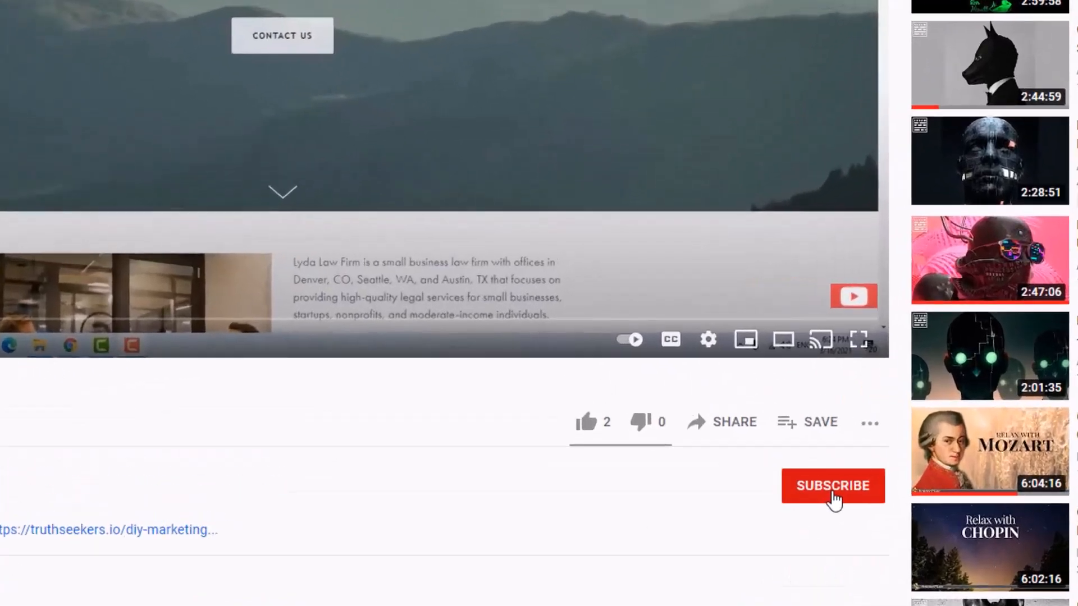
{"action": "left_click", "coordinate": [740, 399]}
{"action": "left_click", "coordinate": [893, 507]}
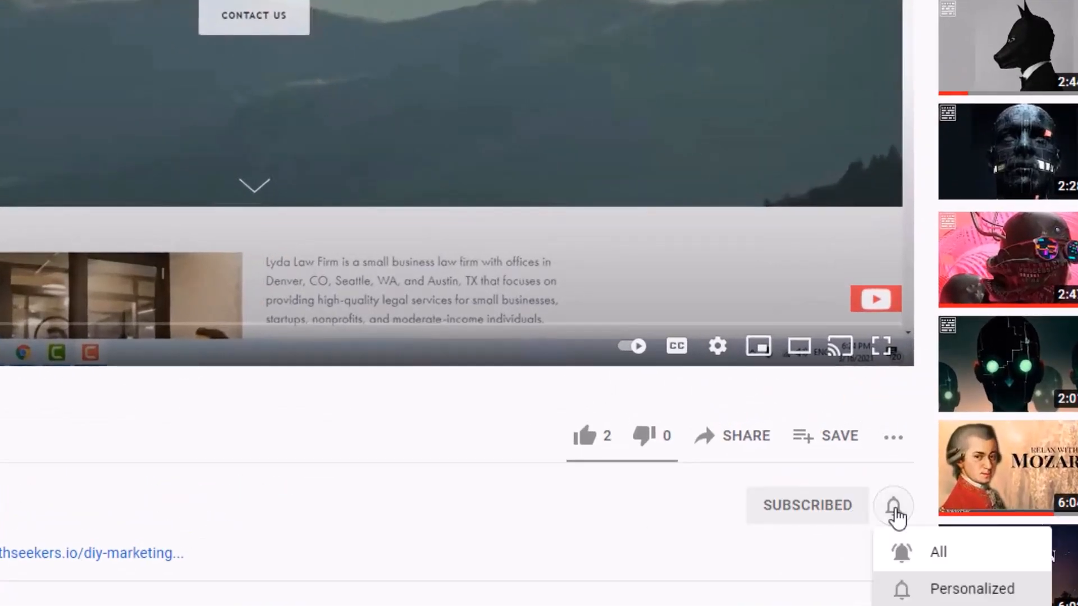
{"action": "left_click", "coordinate": [921, 560]}
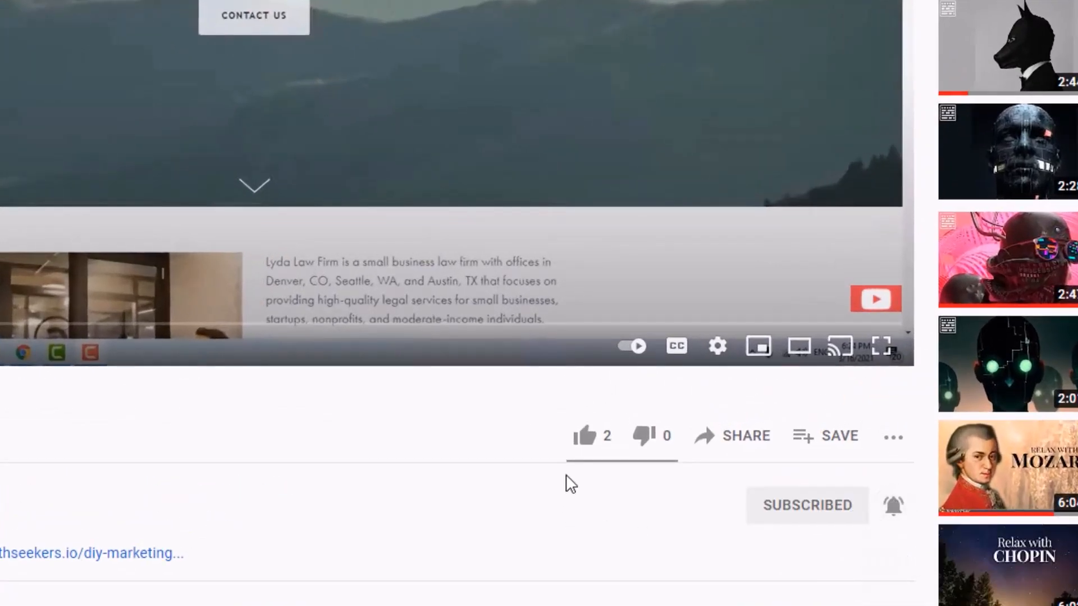
{"action": "left_click", "coordinate": [584, 443]}
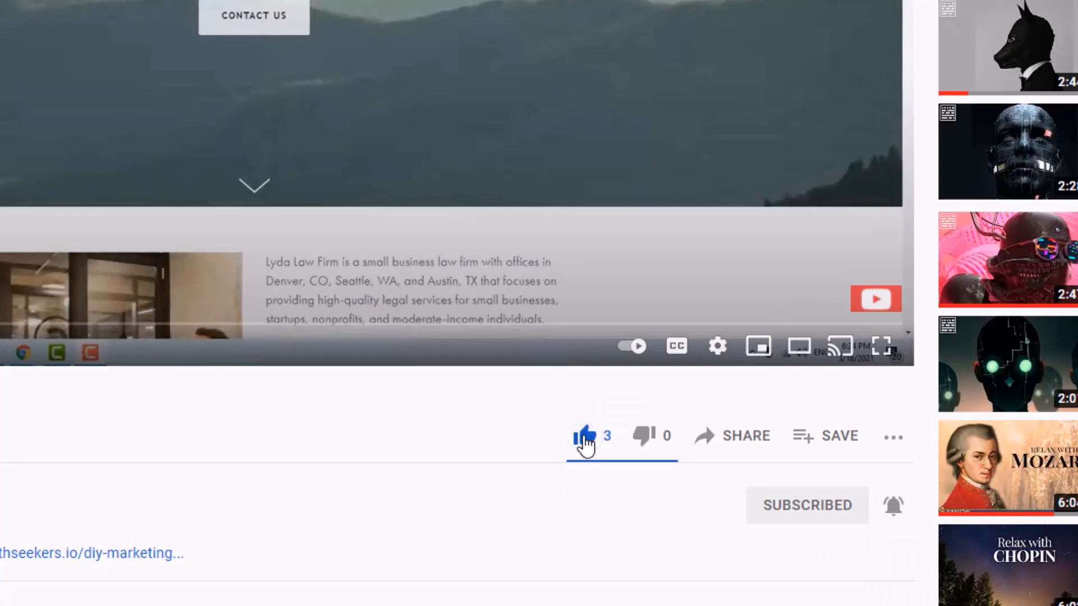